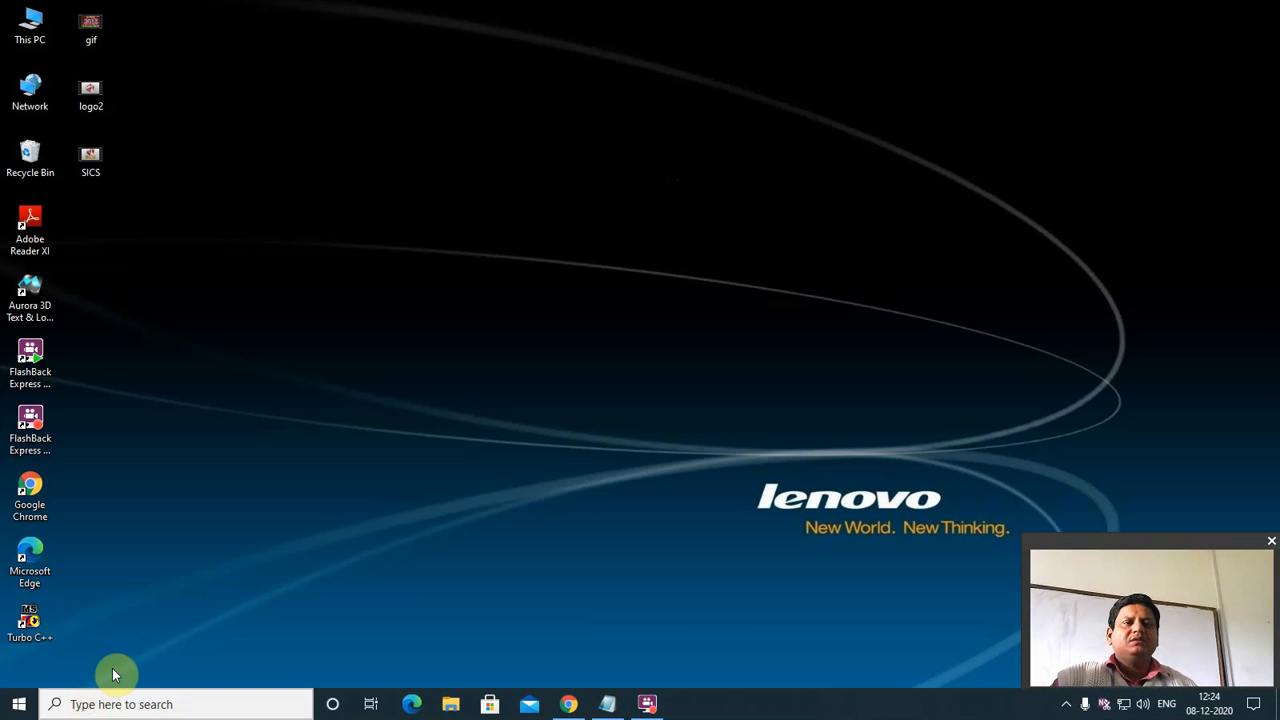
# Step: Launch Microsoft Access 2010, dismiss the activation notice, and open the recent database db1.accdb
pyautogui.click(108, 694)
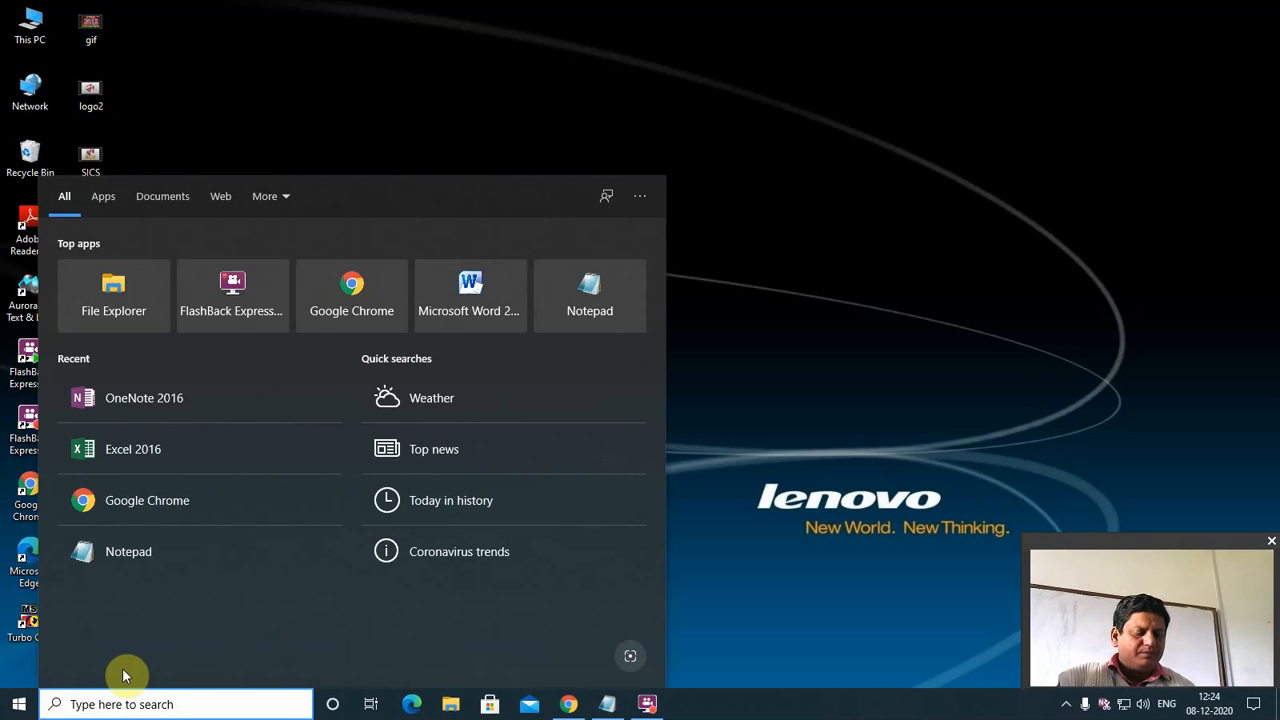
pyautogui.write('access')
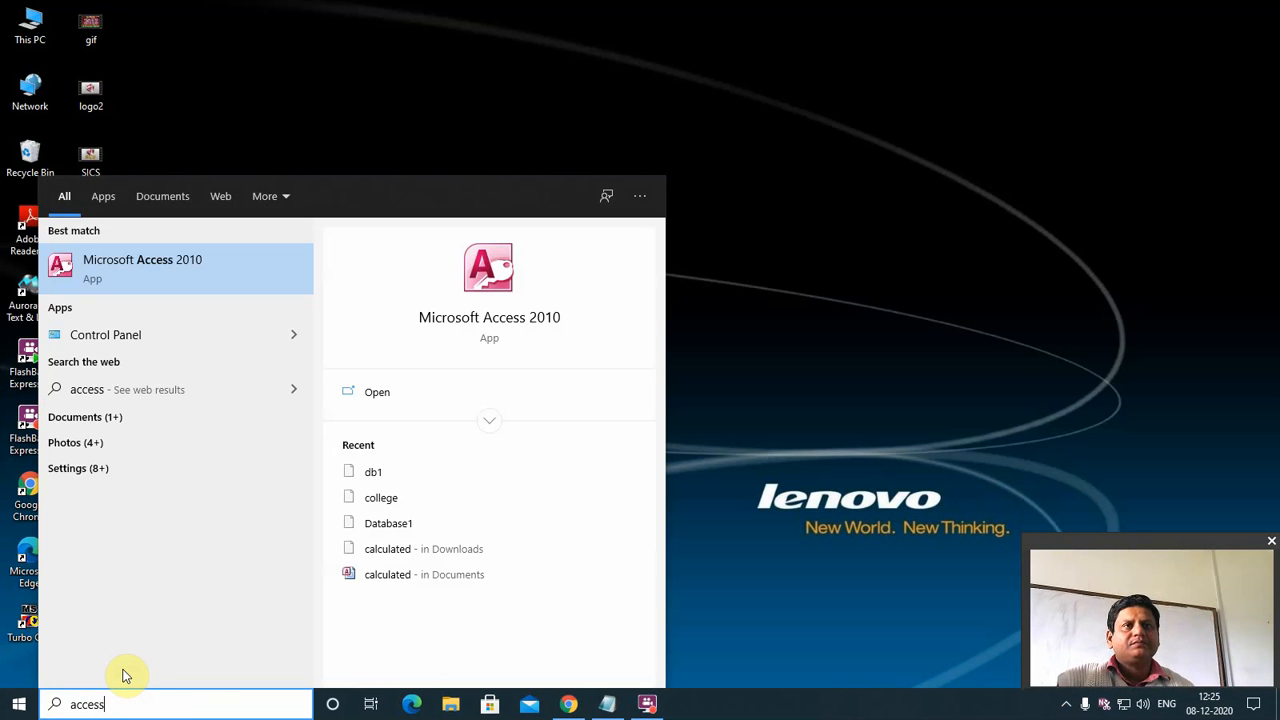
pyautogui.press('Return')
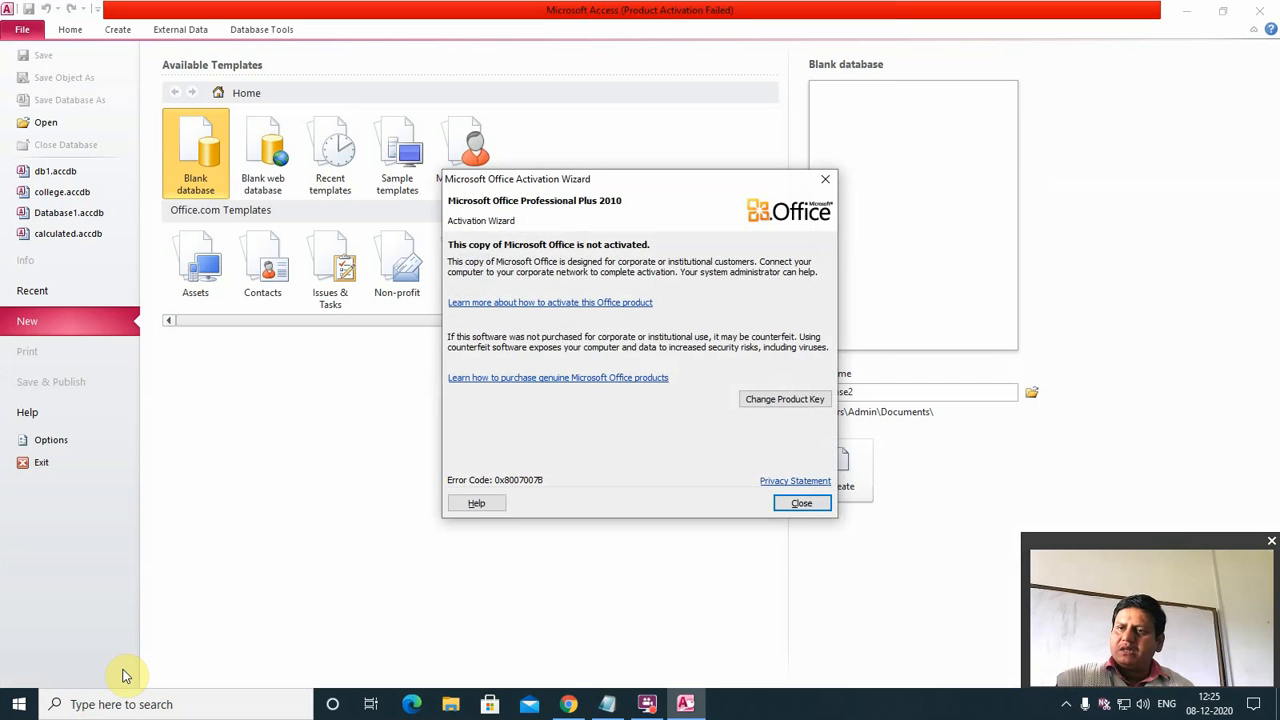
pyautogui.click(804, 503)
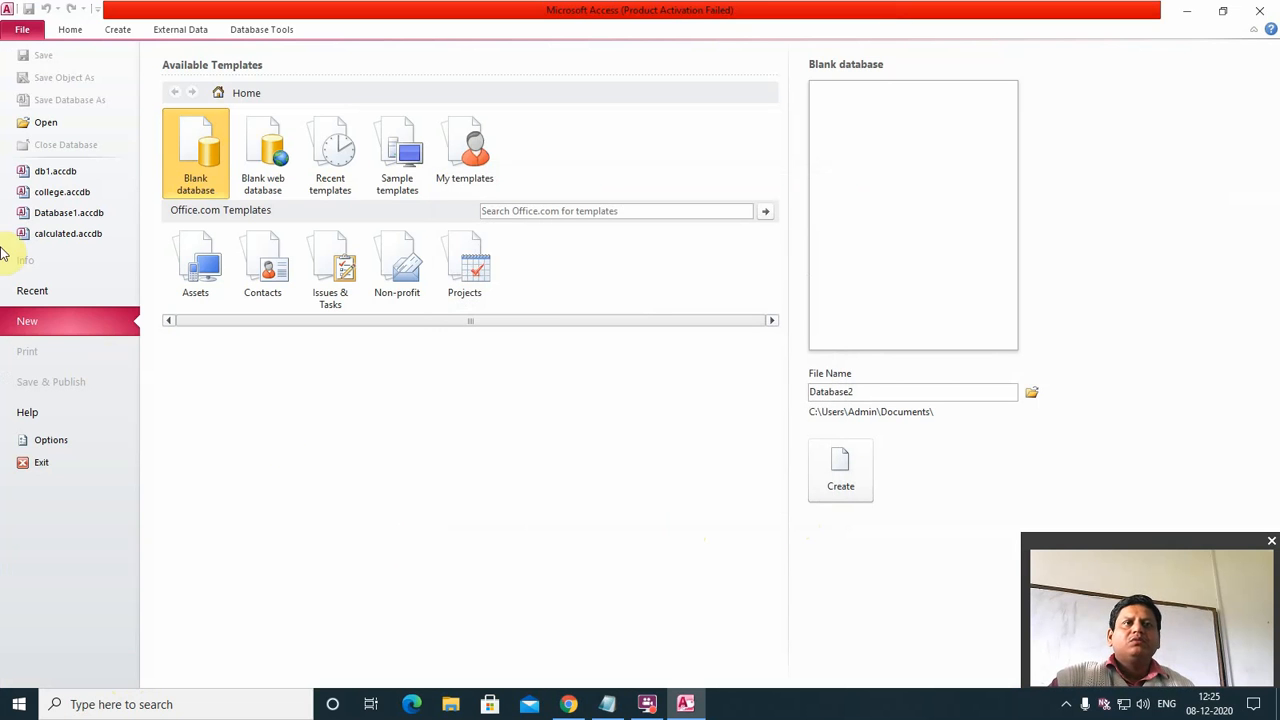
pyautogui.click(55, 172)
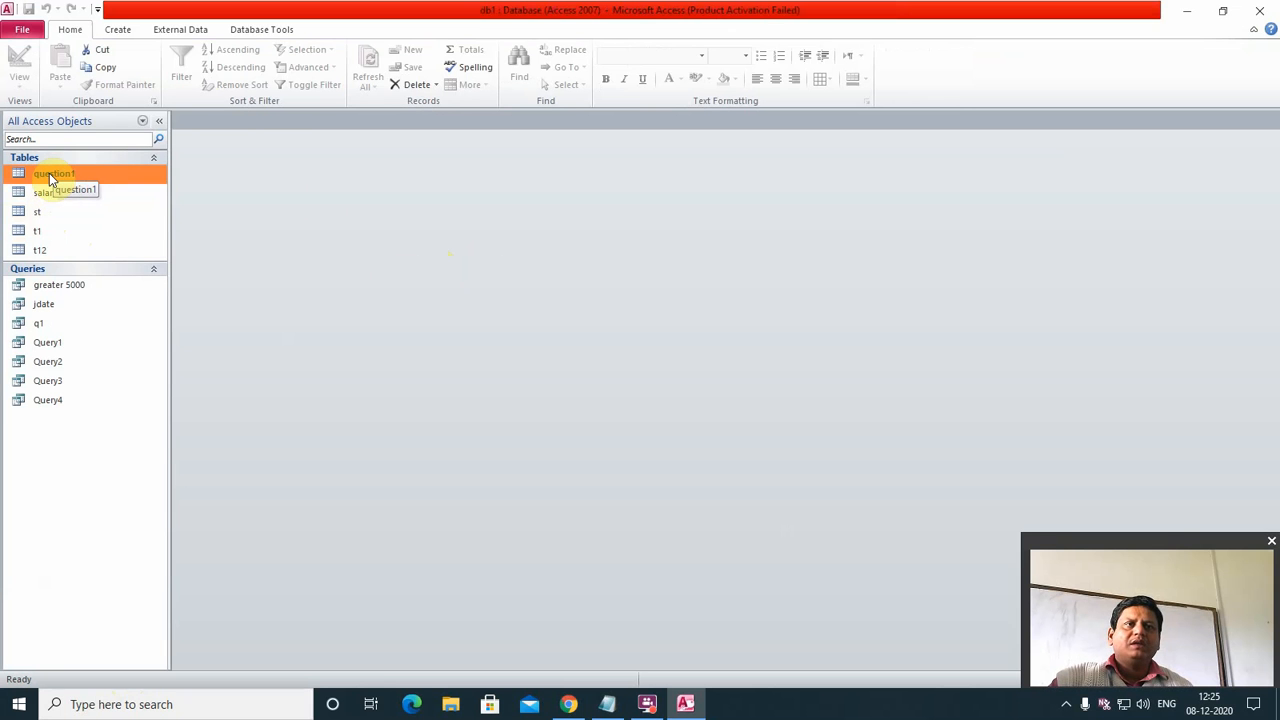
# Step: Examine the question1 and salary tables in Design View, closing each one after viewing
pyautogui.rightClick(49, 173)
pyautogui.click(100, 201)
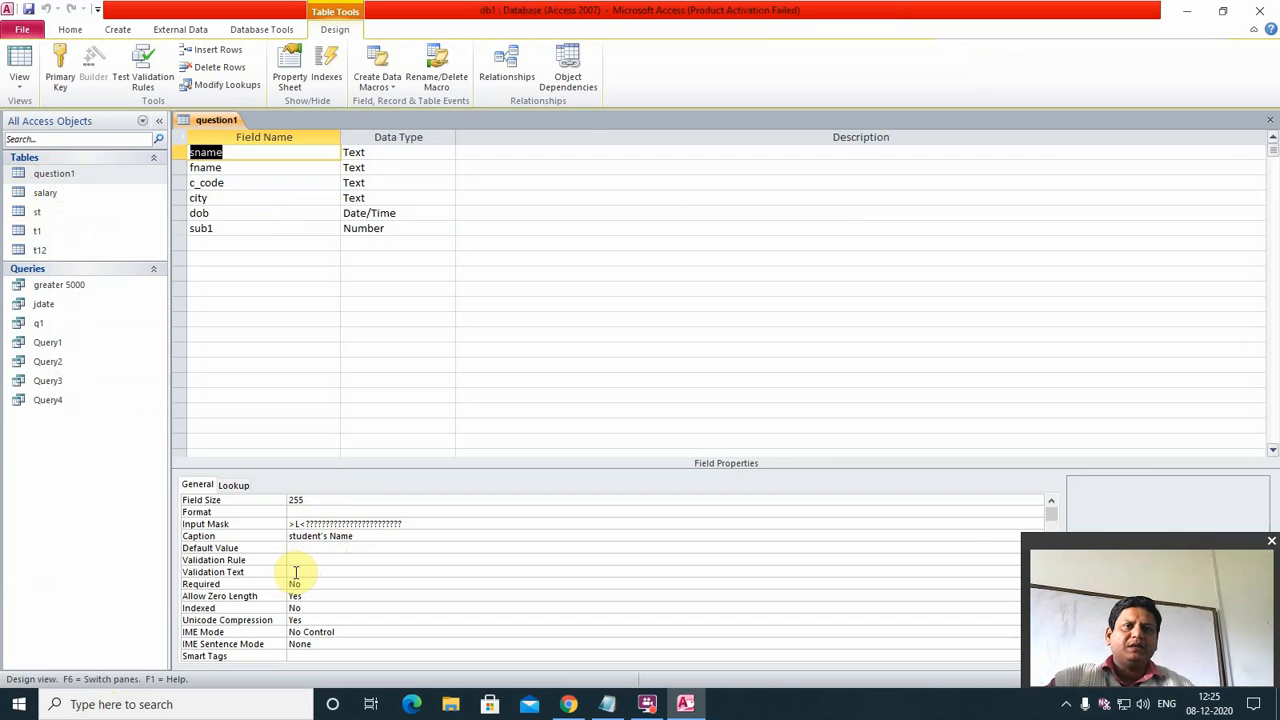
pyautogui.click(296, 572)
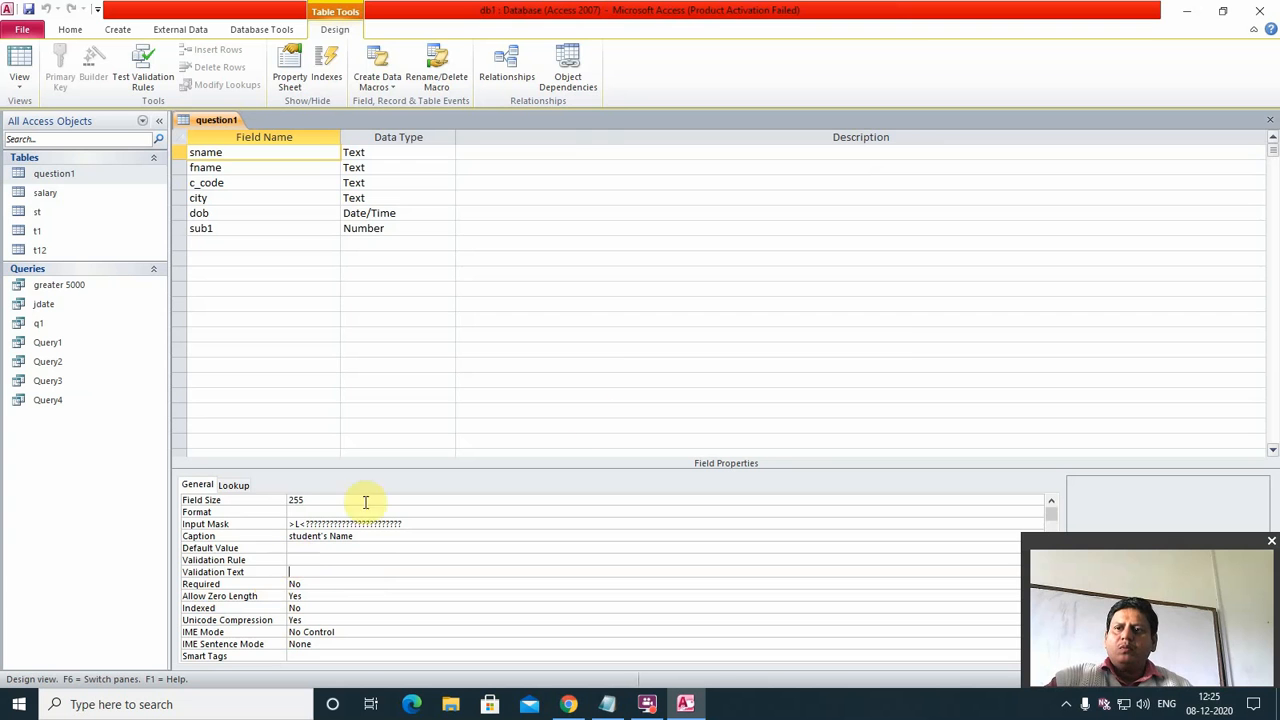
pyautogui.click(1270, 120)
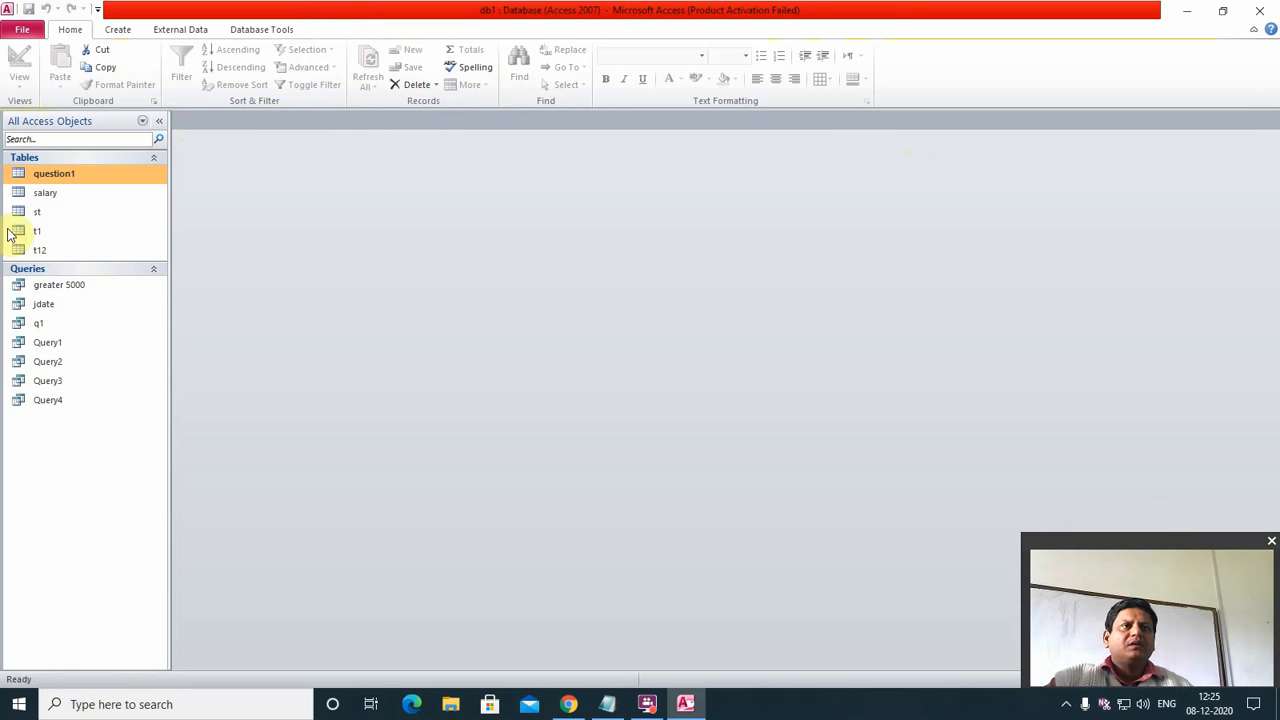
pyautogui.rightClick(40, 195)
pyautogui.click(75, 222)
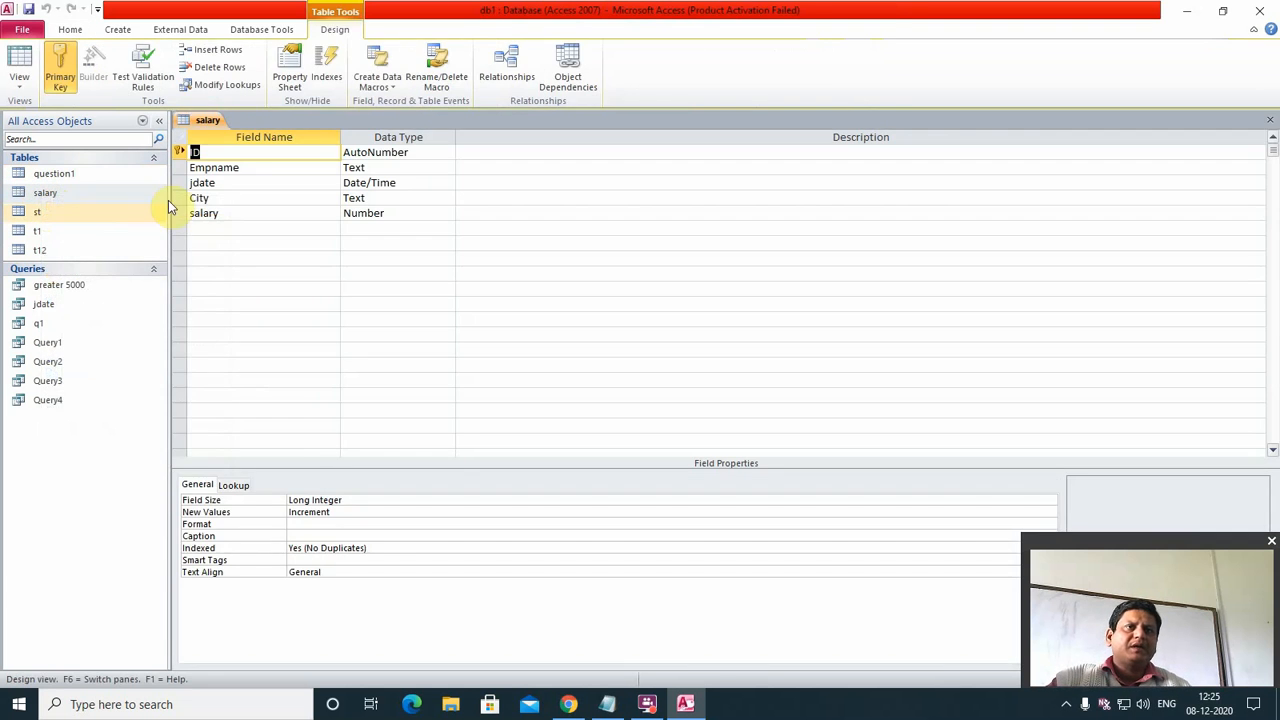
pyautogui.click(1270, 120)
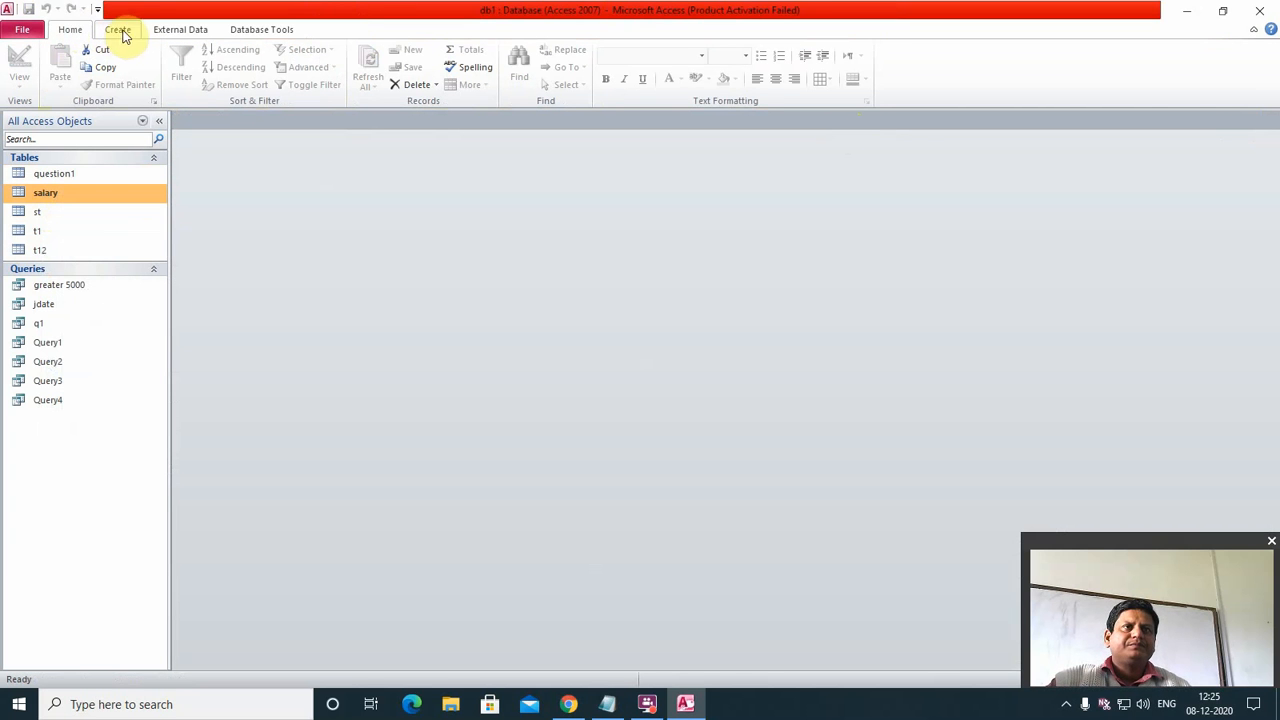
pyautogui.rightClick(97, 221)
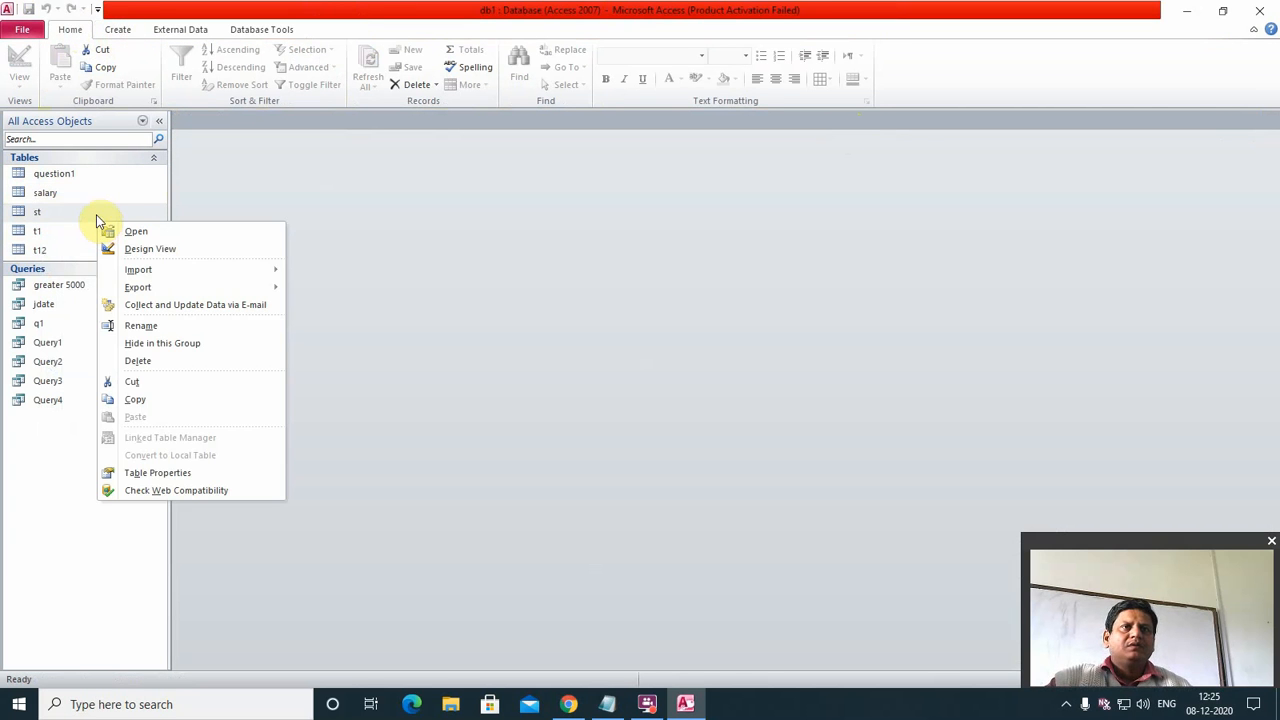
pyautogui.click(118, 30)
pyautogui.click(77, 70)
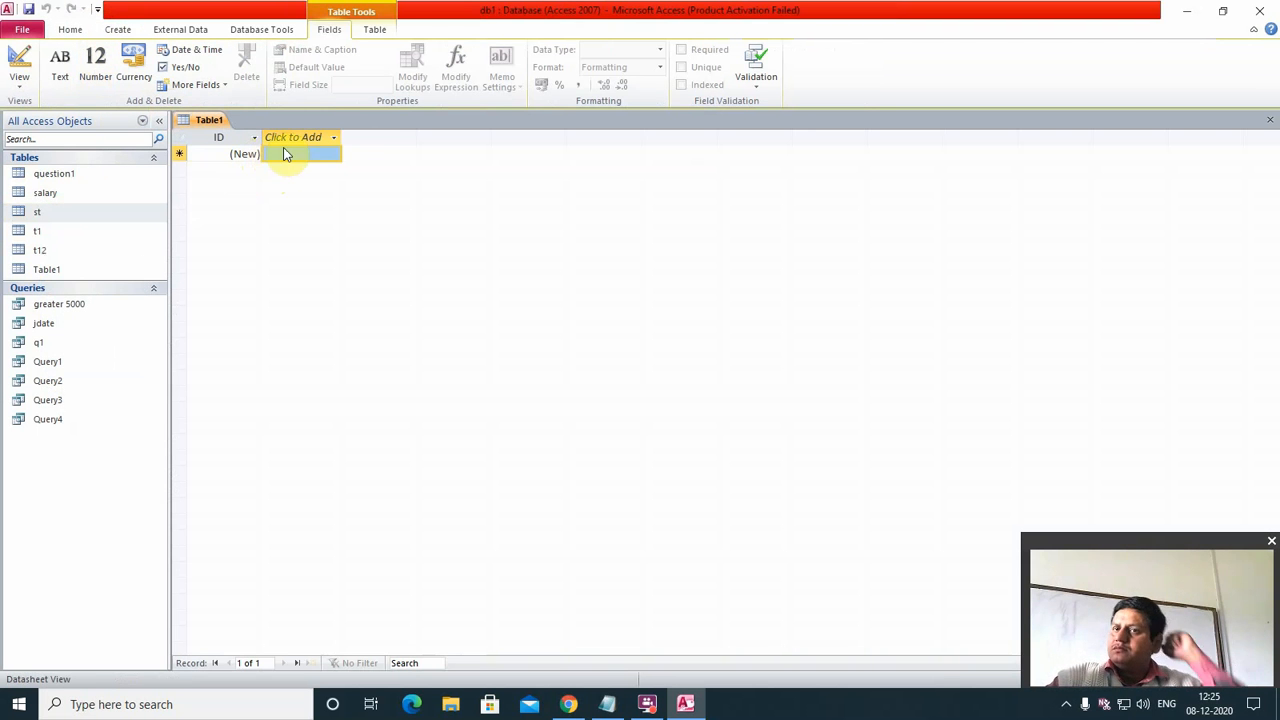
pyautogui.click(1270, 120)
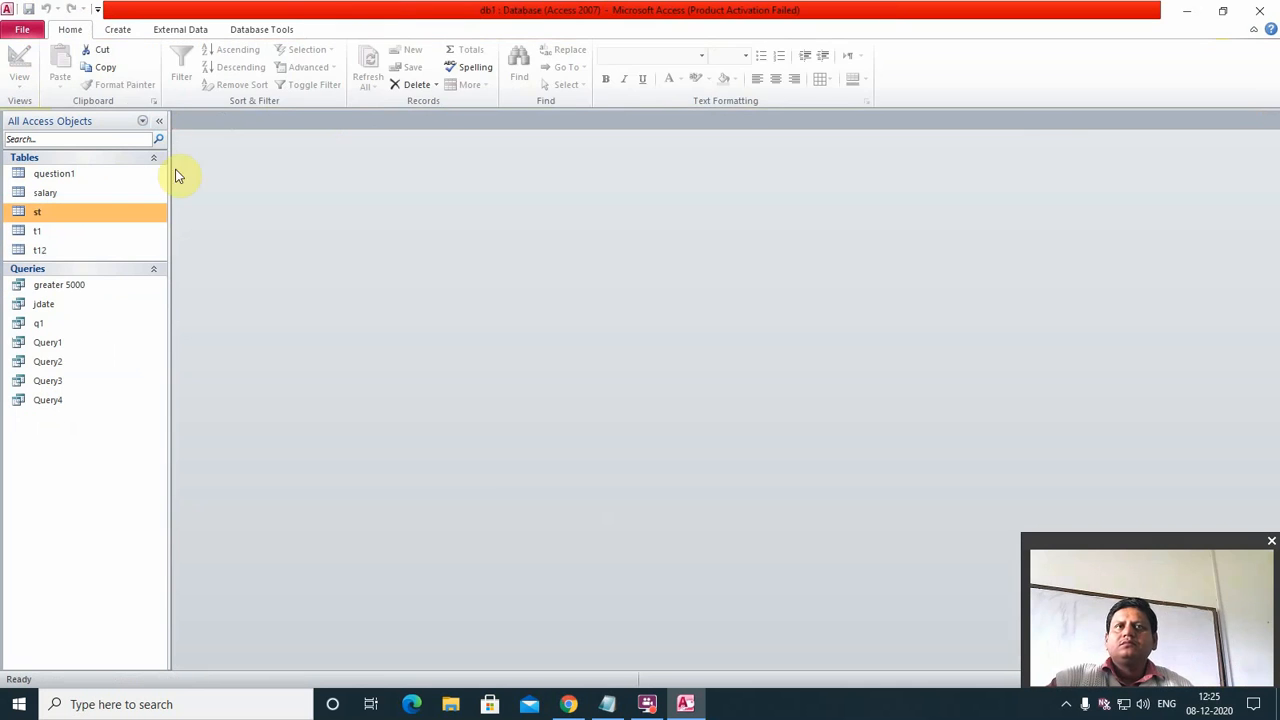
# Step: Create a new table in Design View with a first field named empname of data type Text
pyautogui.click(118, 30)
pyautogui.click(110, 76)
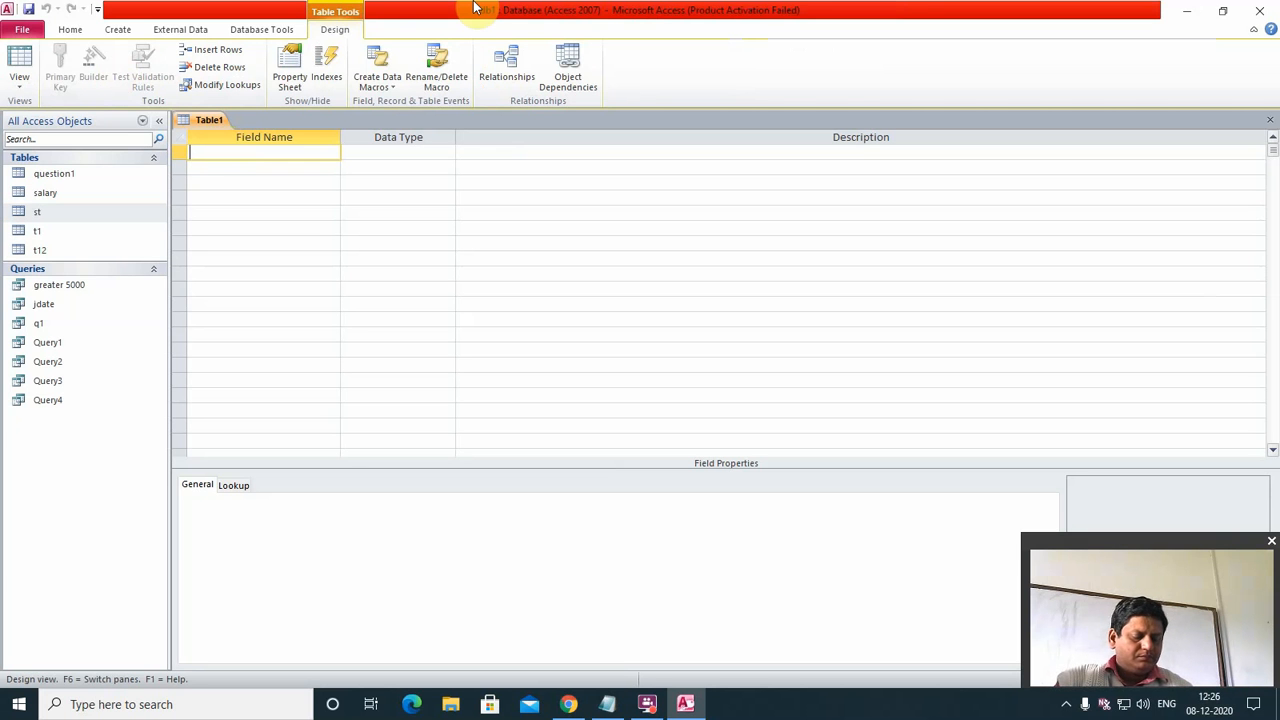
pyautogui.write('empname')
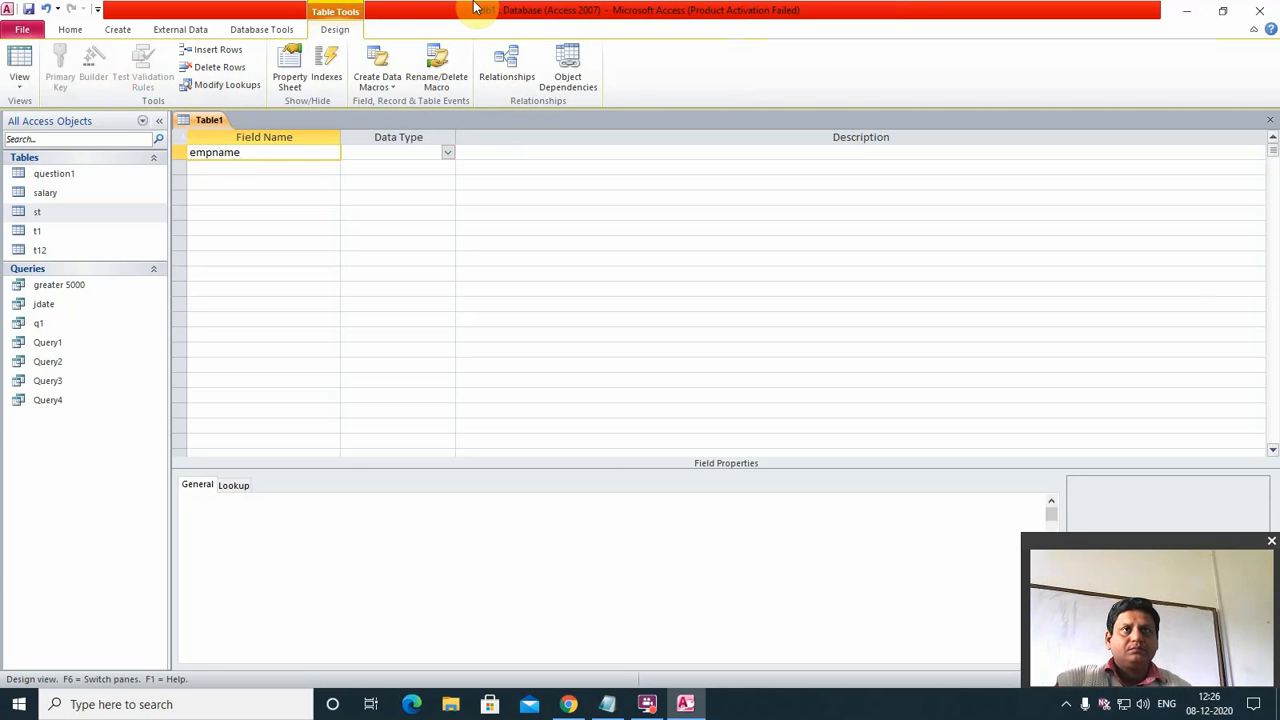
pyautogui.press('Tab')
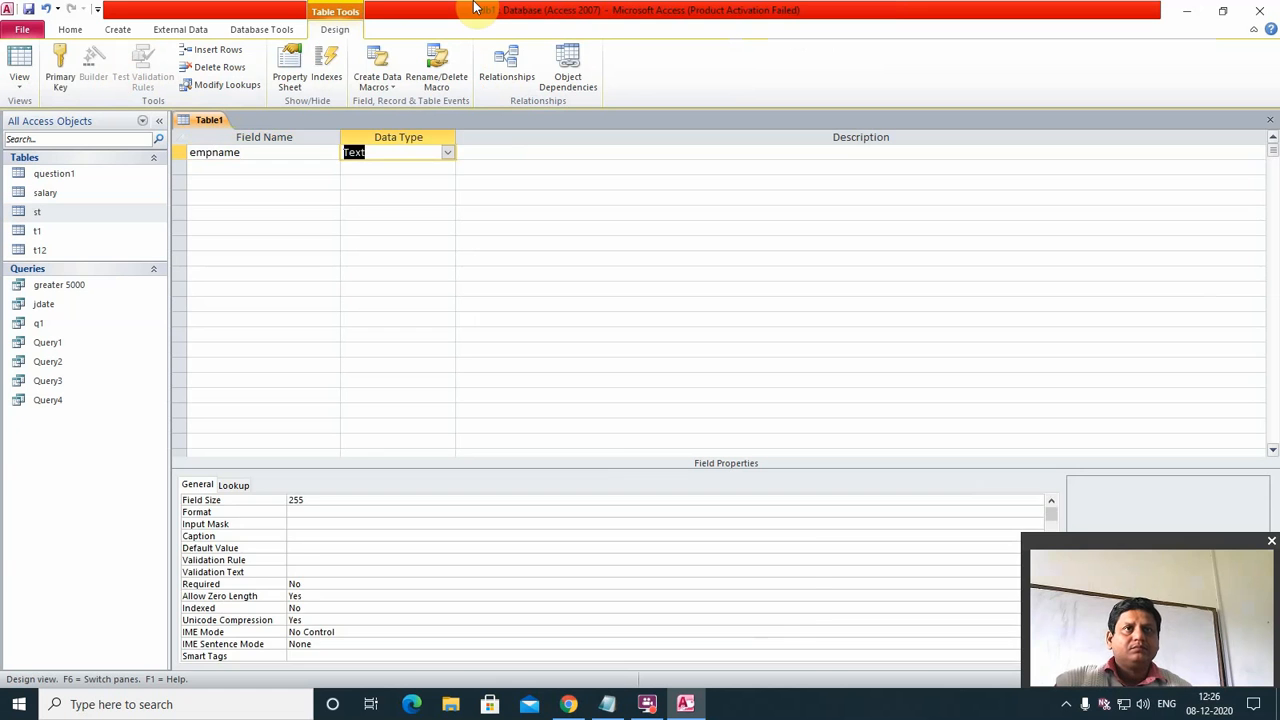
# Step: Add two more Text fields, city and dob, below empname in the new table design
pyautogui.press('Down')
pyautogui.press('Left')
pyautogui.write('city')
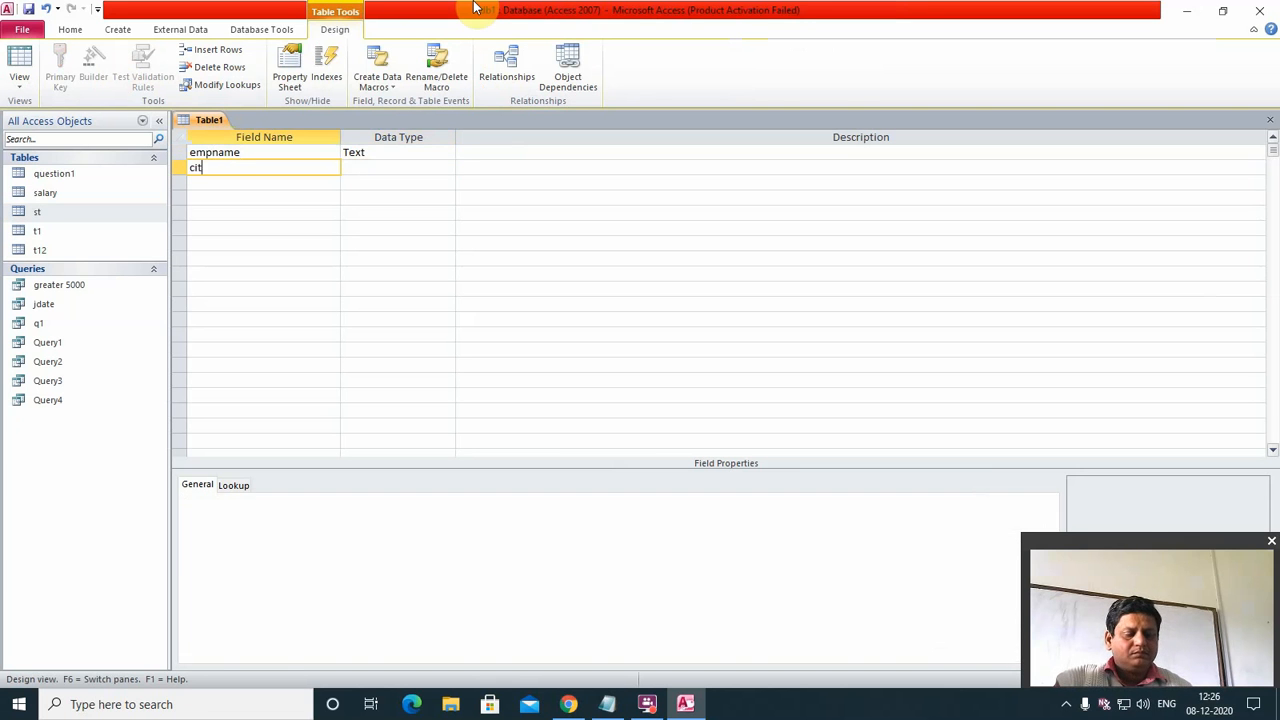
pyautogui.press('Tab')
pyautogui.press('Down')
pyautogui.press('Left')
pyautogui.write('d')
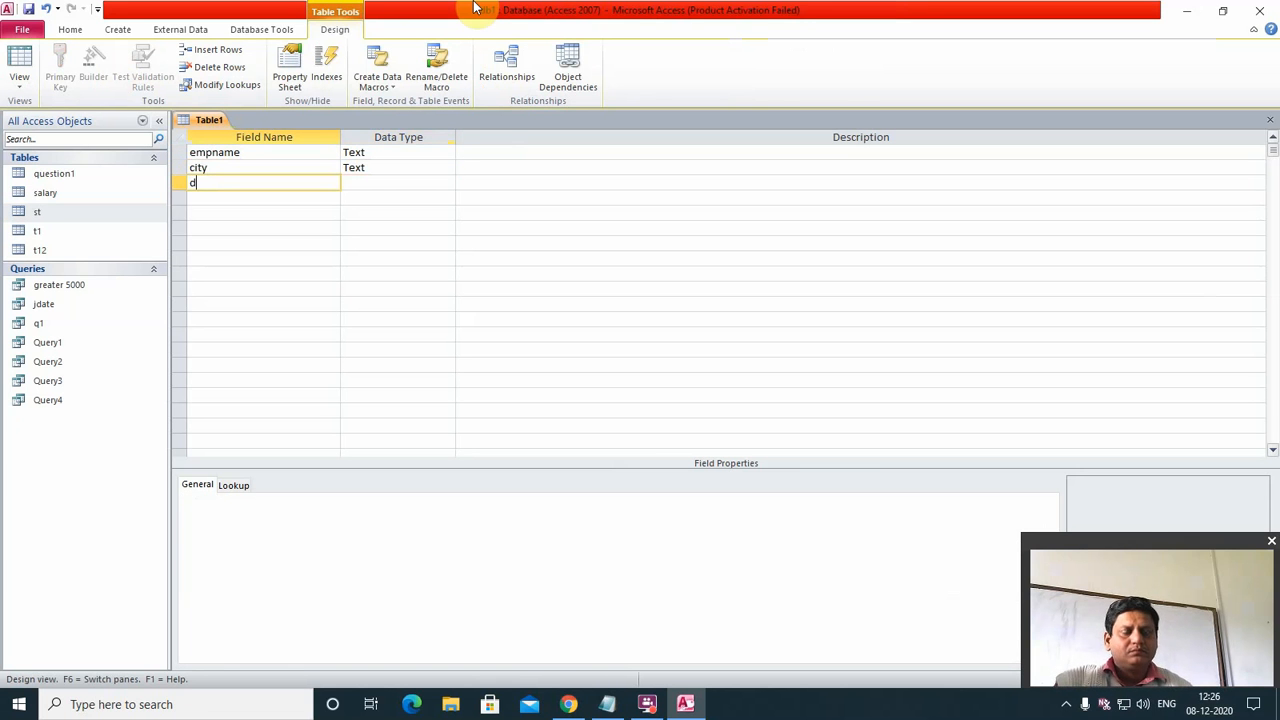
pyautogui.write('ob')
pyautogui.press('Tab')
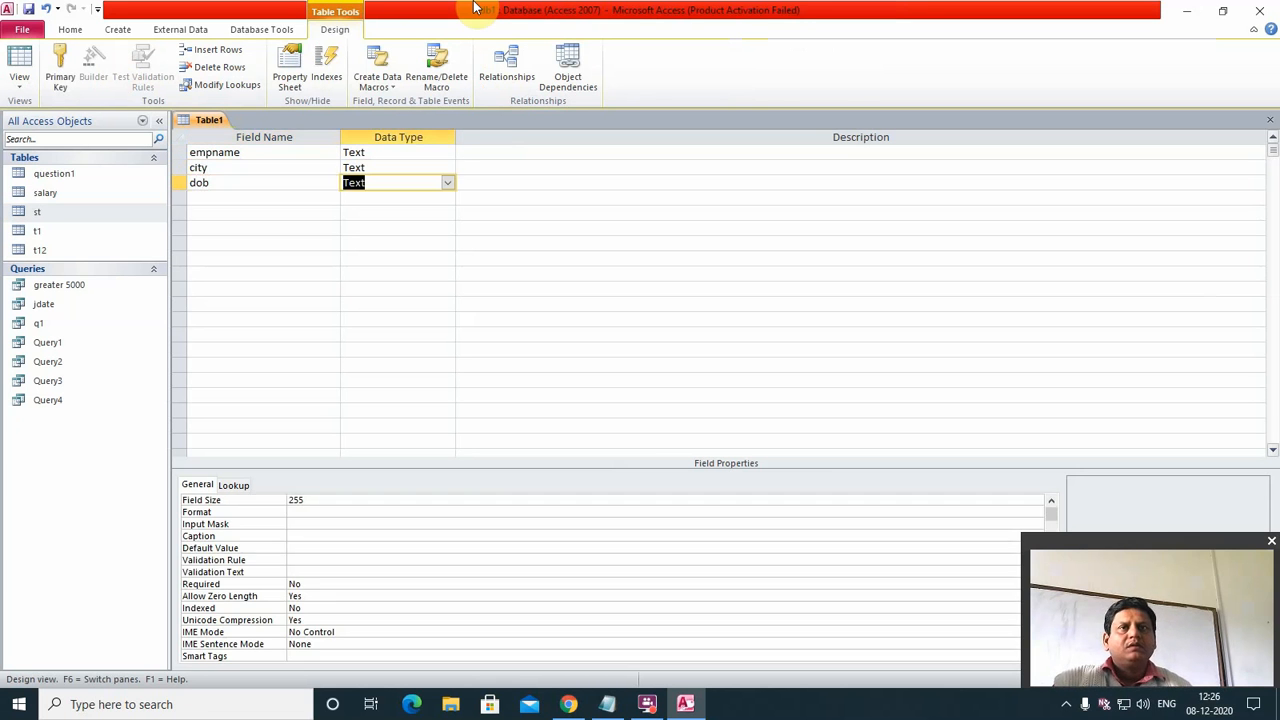
# Step: Try to close the new table and save its design under the name t2
pyautogui.click(1270, 121)
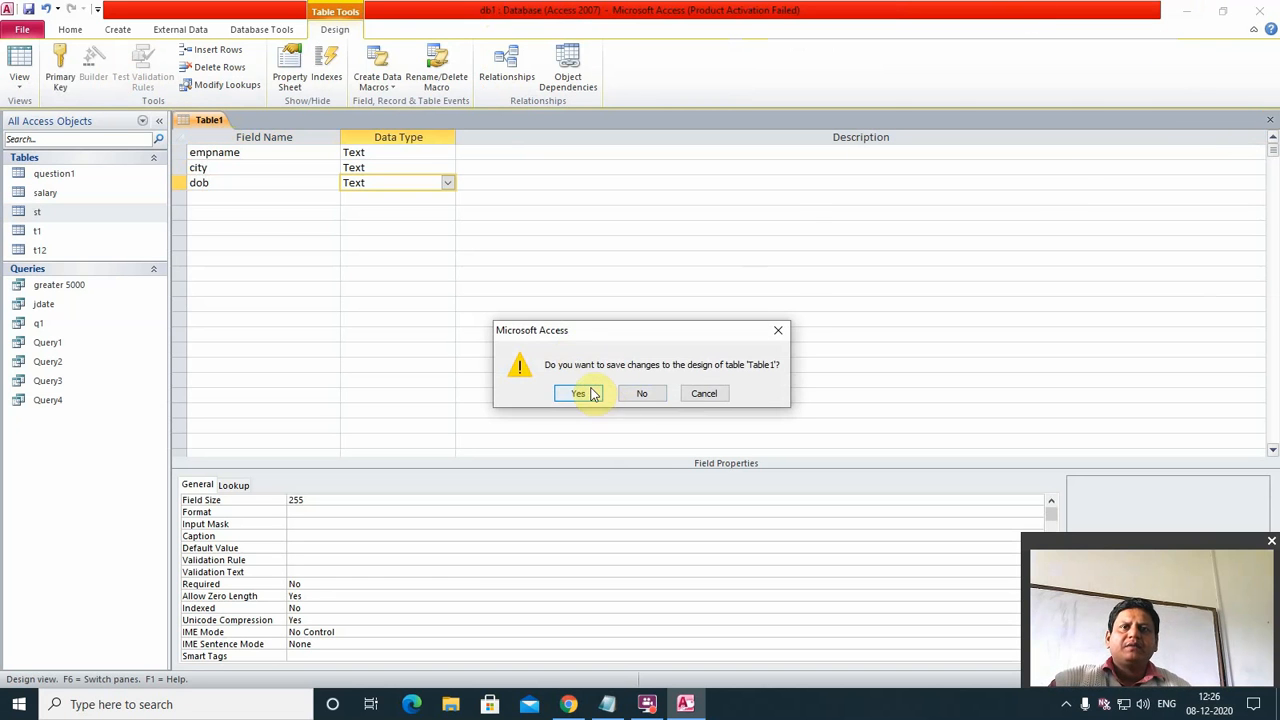
pyautogui.click(590, 392)
pyautogui.write('t')
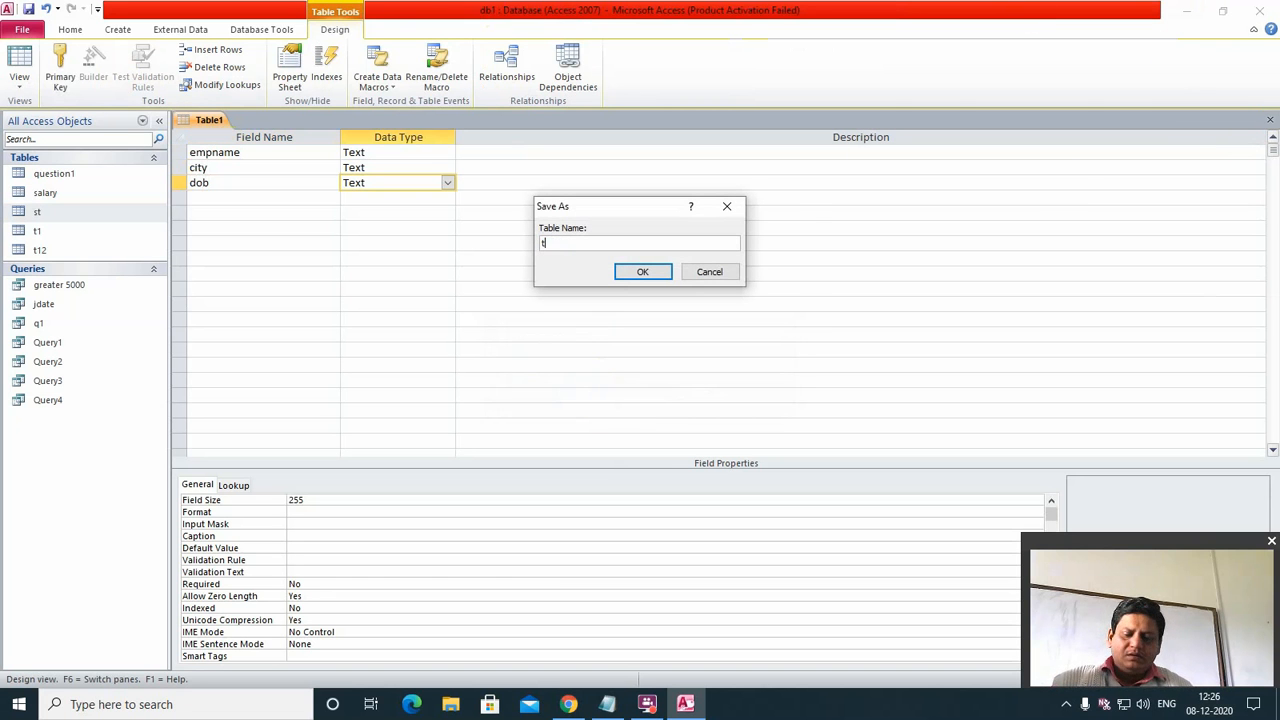
pyautogui.write('2')
pyautogui.press('Return')
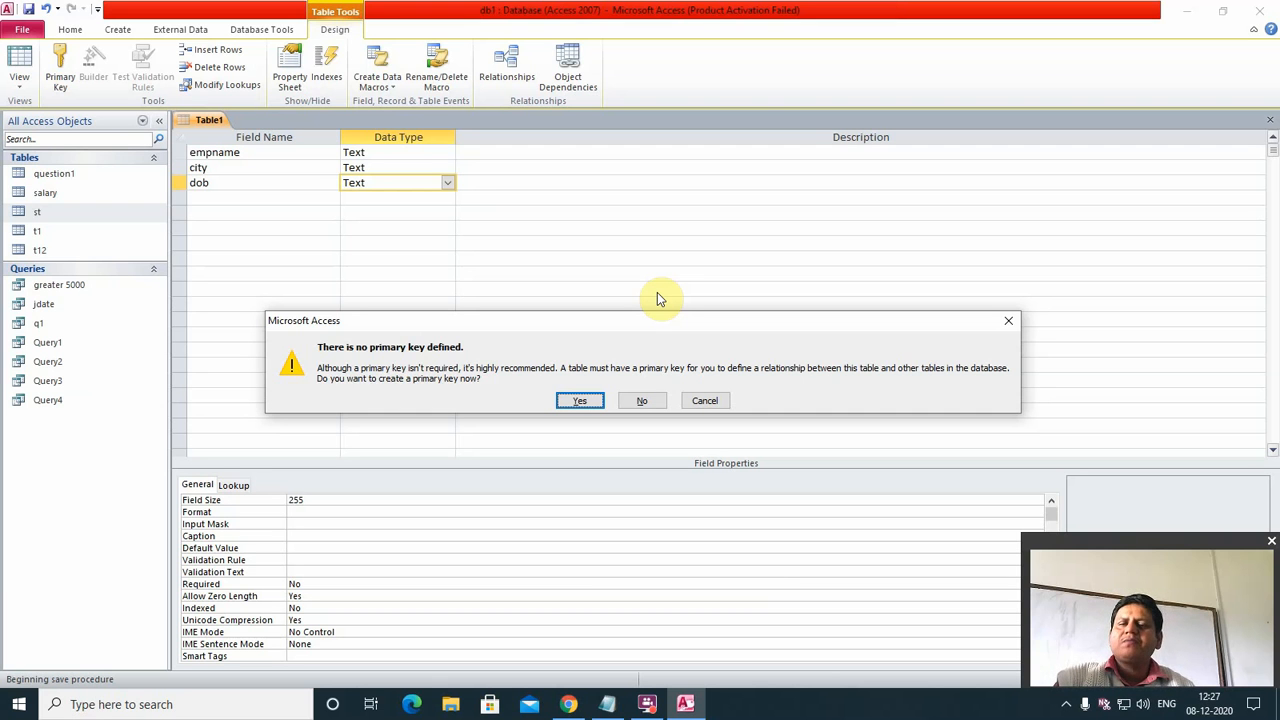
pyautogui.click(1012, 321)
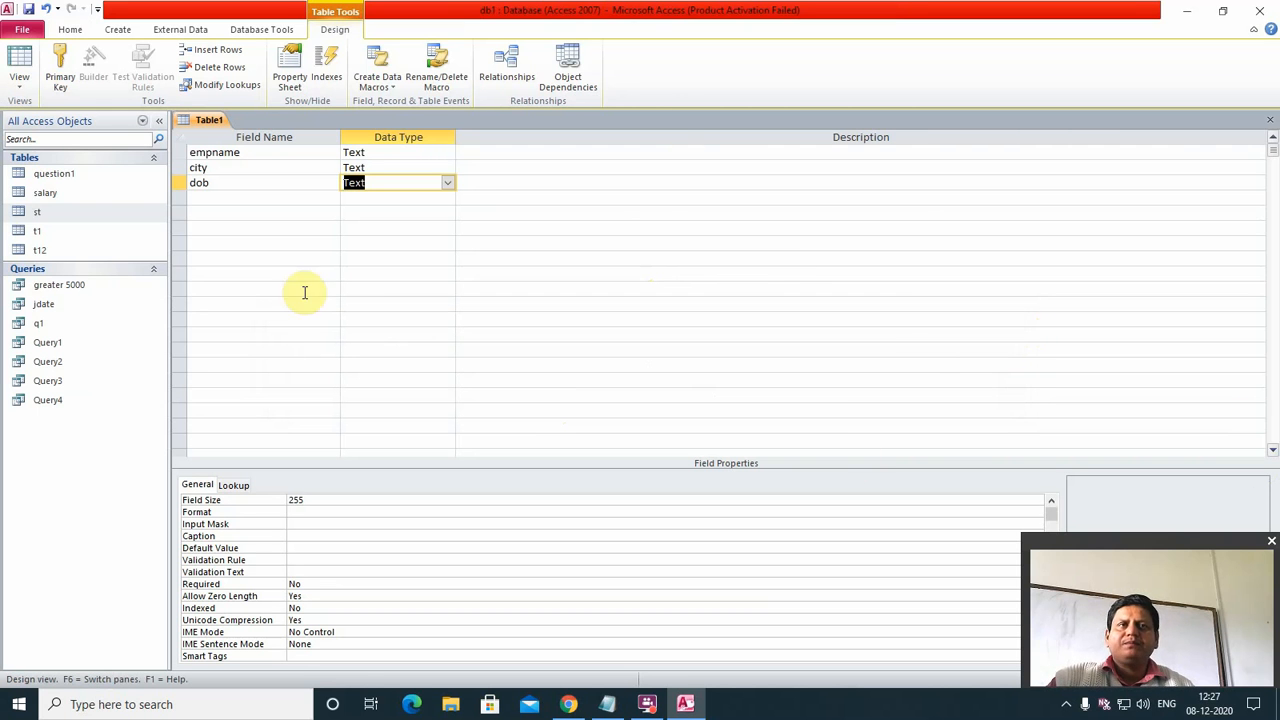
# Step: Insert a row above empname and define a rollno field with the Number data type
pyautogui.rightClick(180, 155)
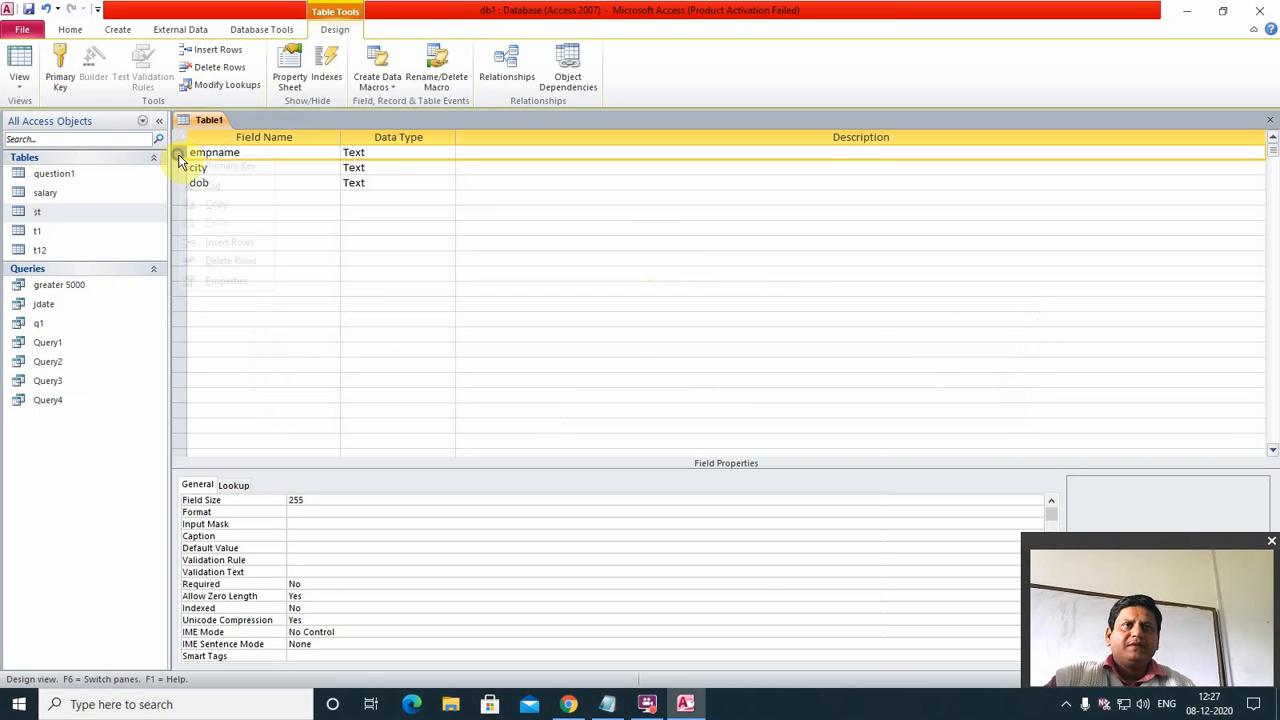
pyautogui.click(214, 243)
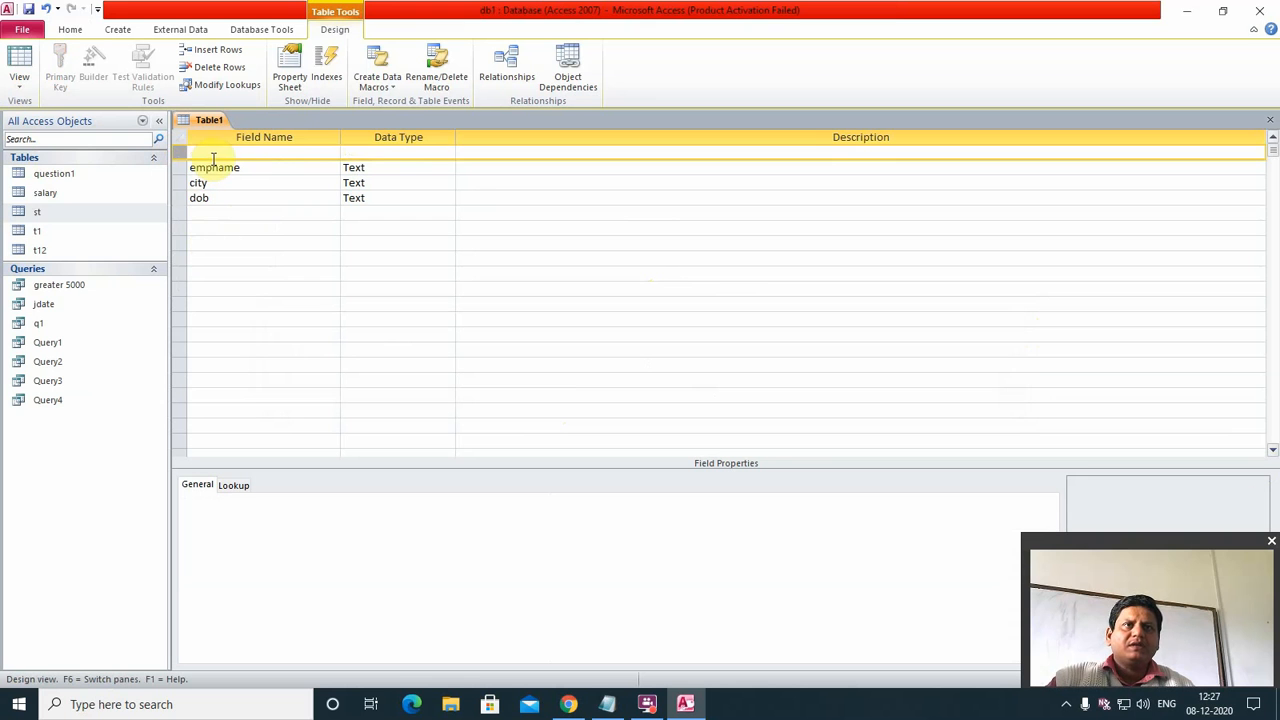
pyautogui.click(214, 152)
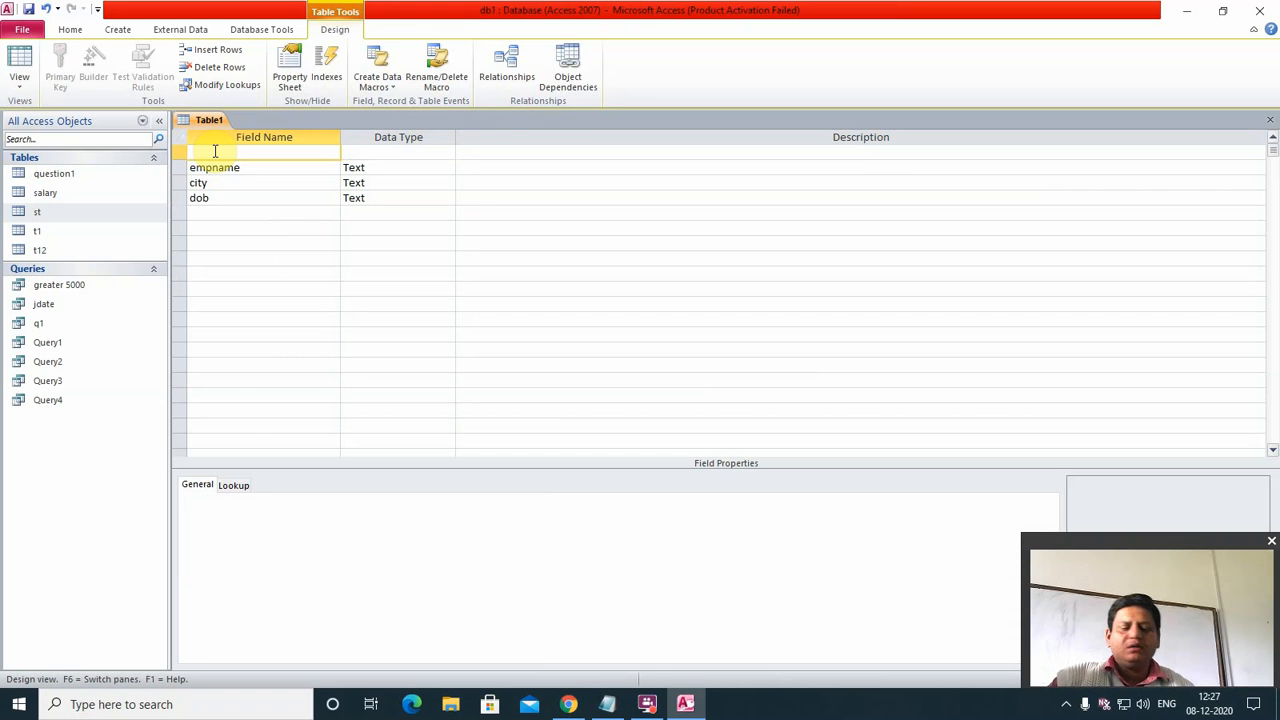
pyautogui.write('roll')
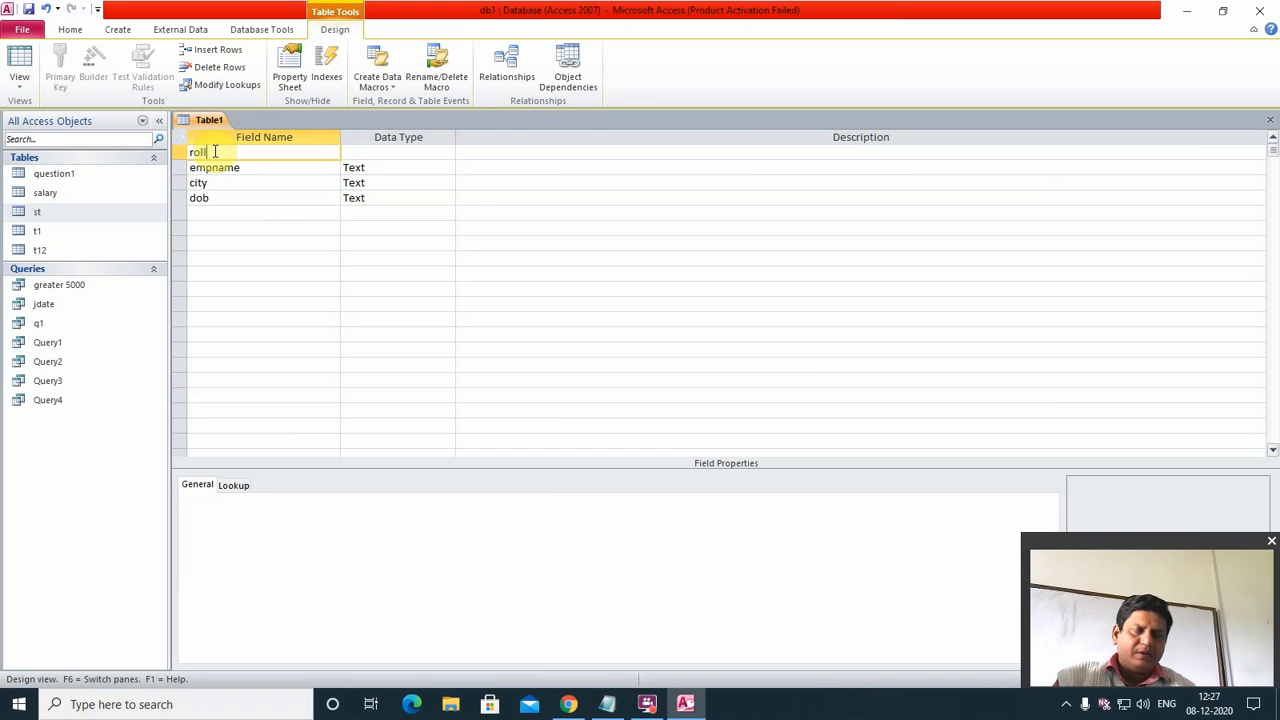
pyautogui.write('no')
pyautogui.press('Tab')
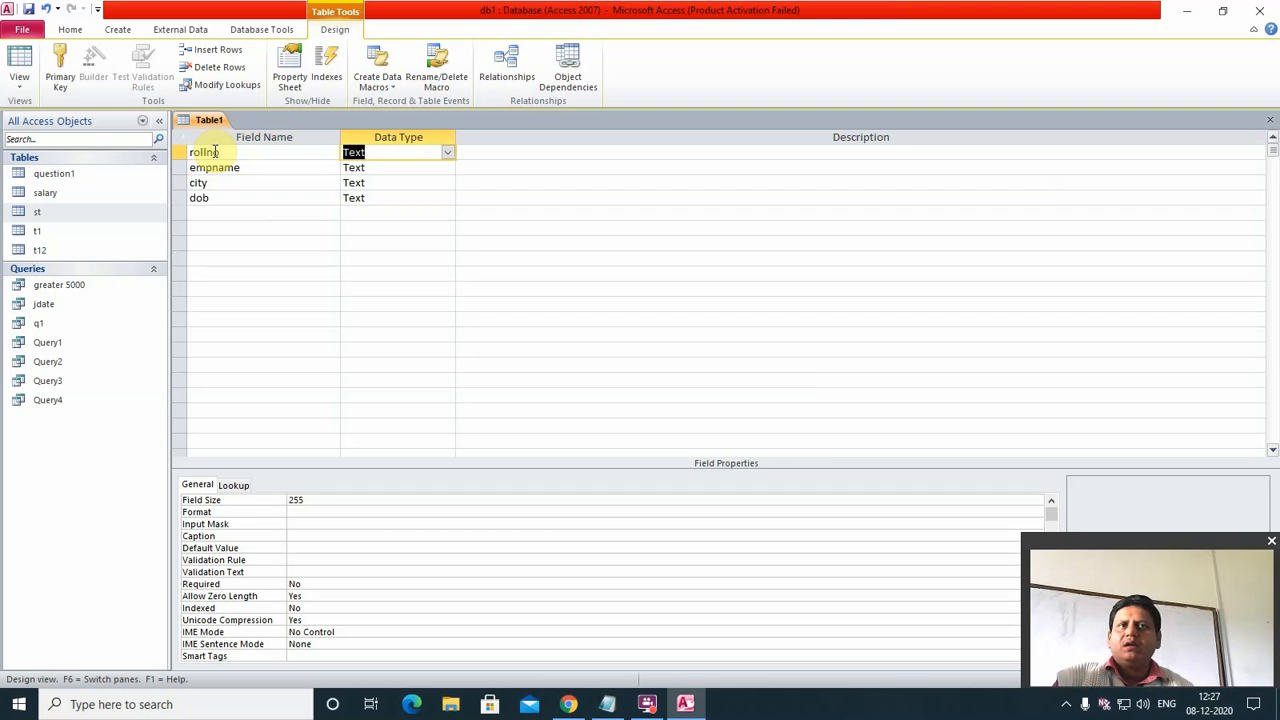
pyautogui.write('number')
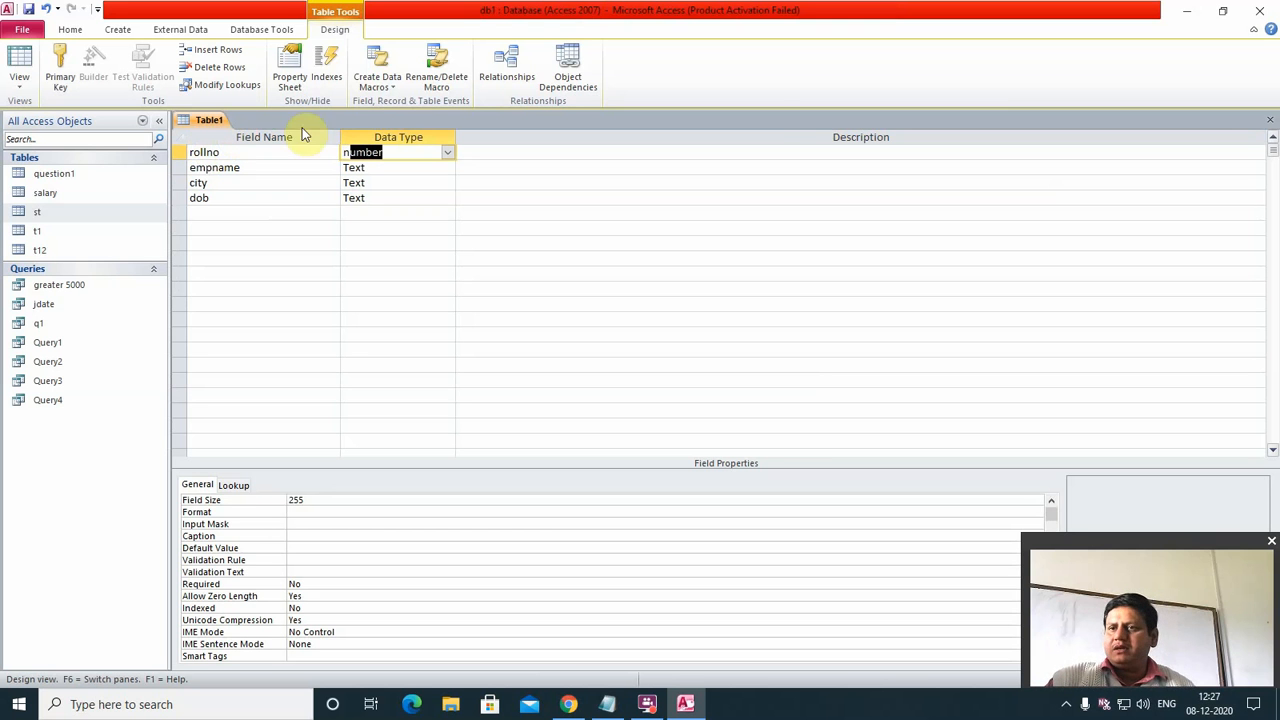
# Step: Close and save the table as t1, replacing the existing t1 table and declining to create a primary key
pyautogui.click(1270, 121)
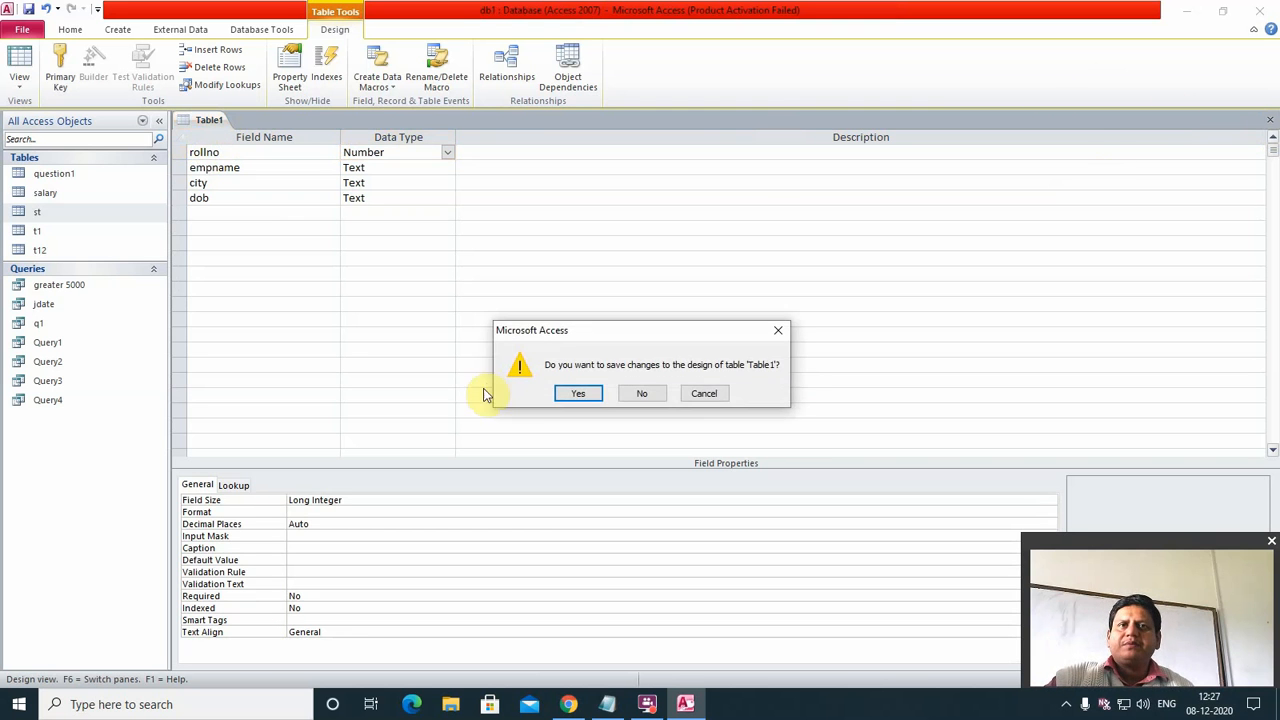
pyautogui.click(583, 391)
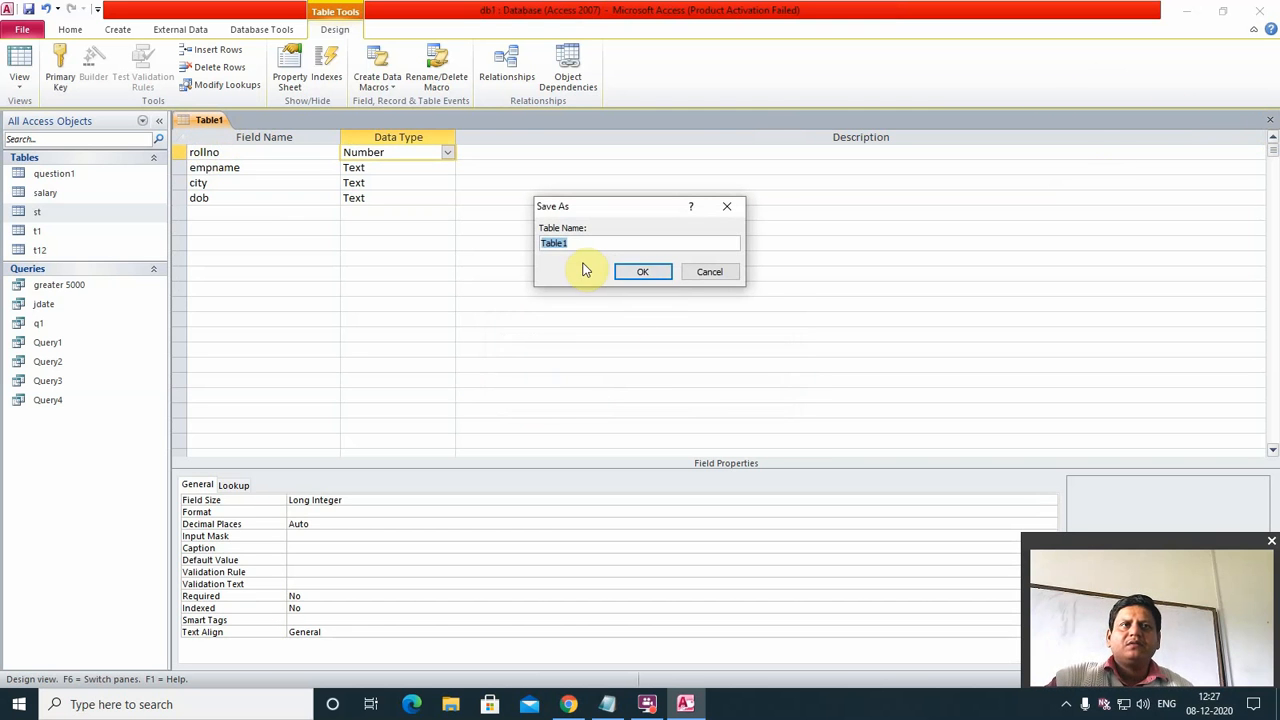
pyautogui.write('t1')
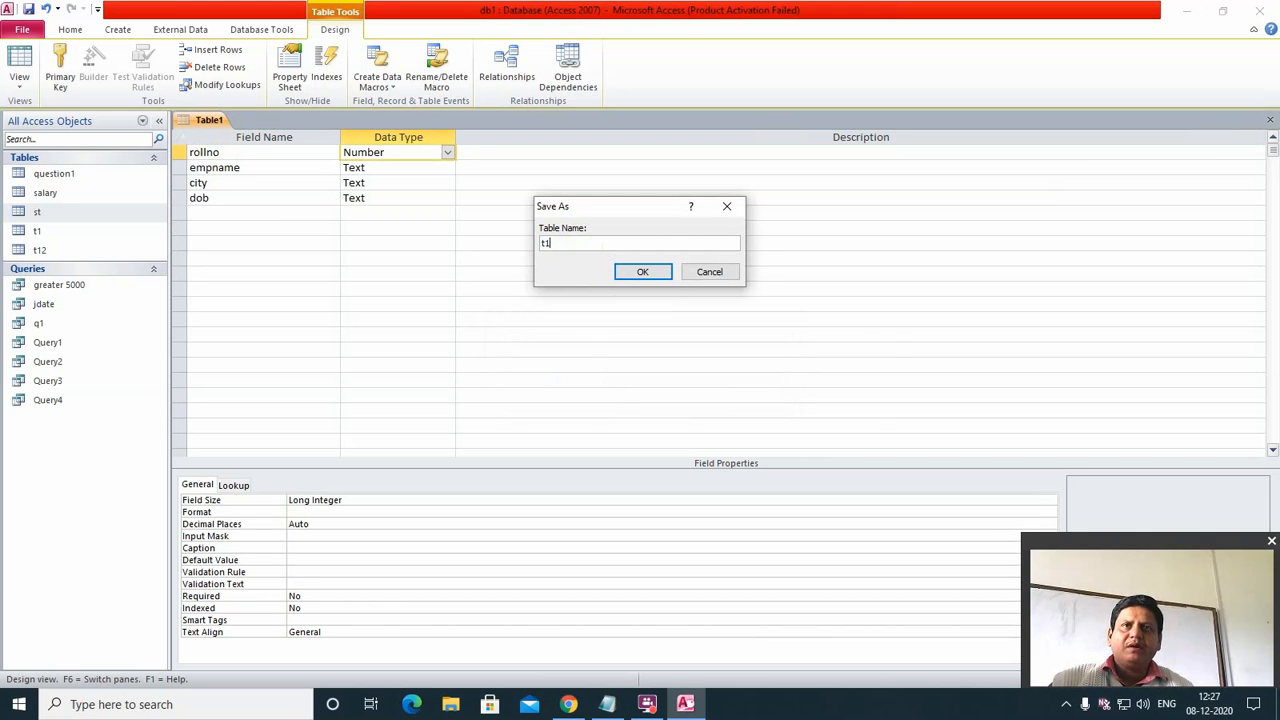
pyautogui.press('Return')
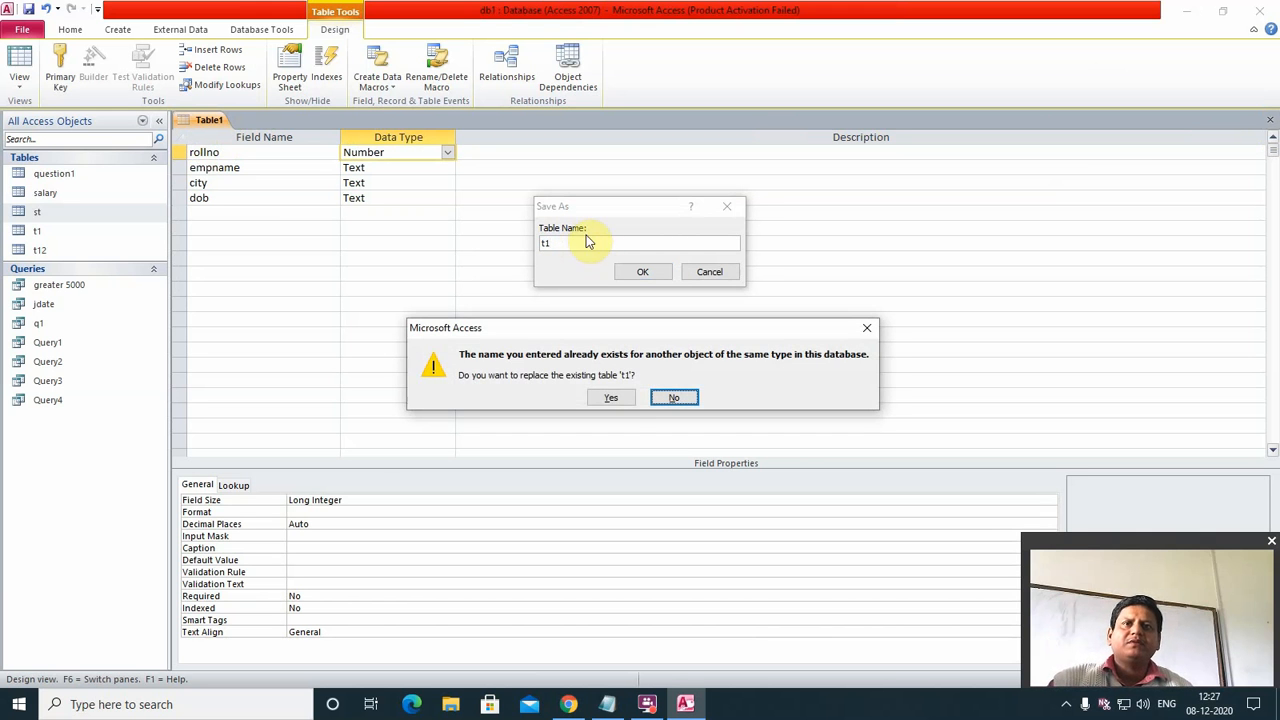
pyautogui.click(611, 397)
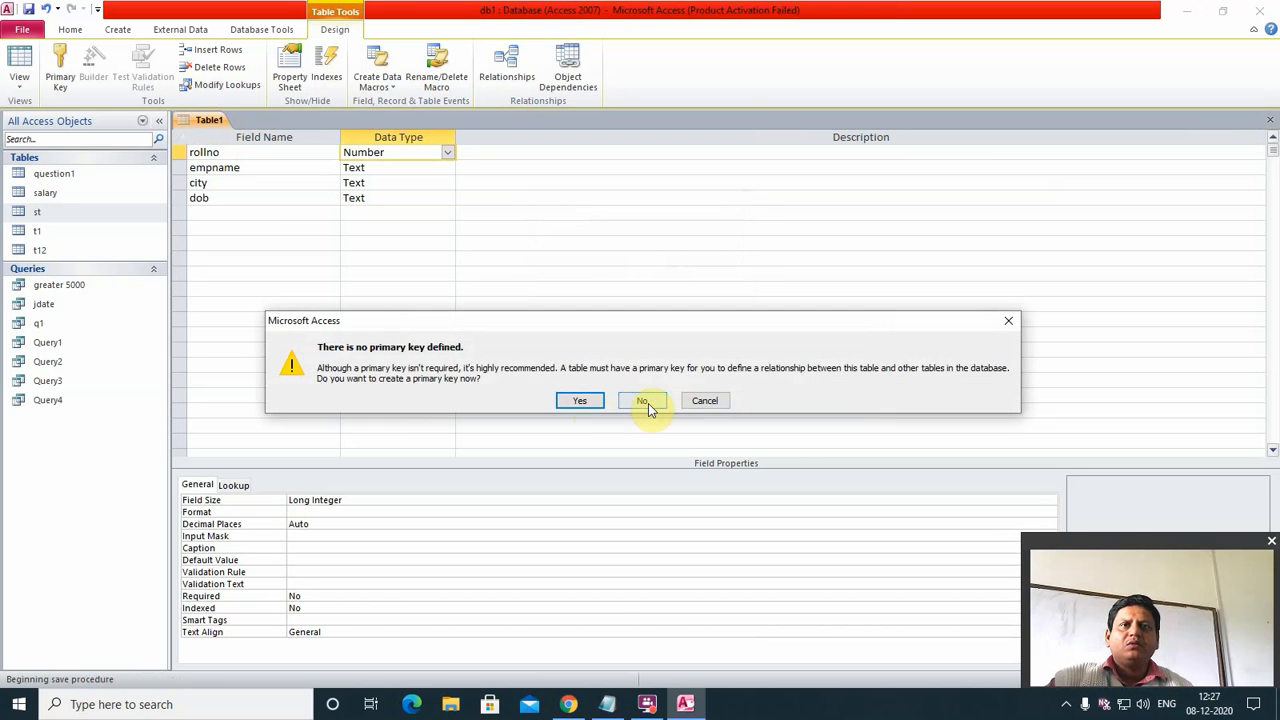
pyautogui.click(643, 402)
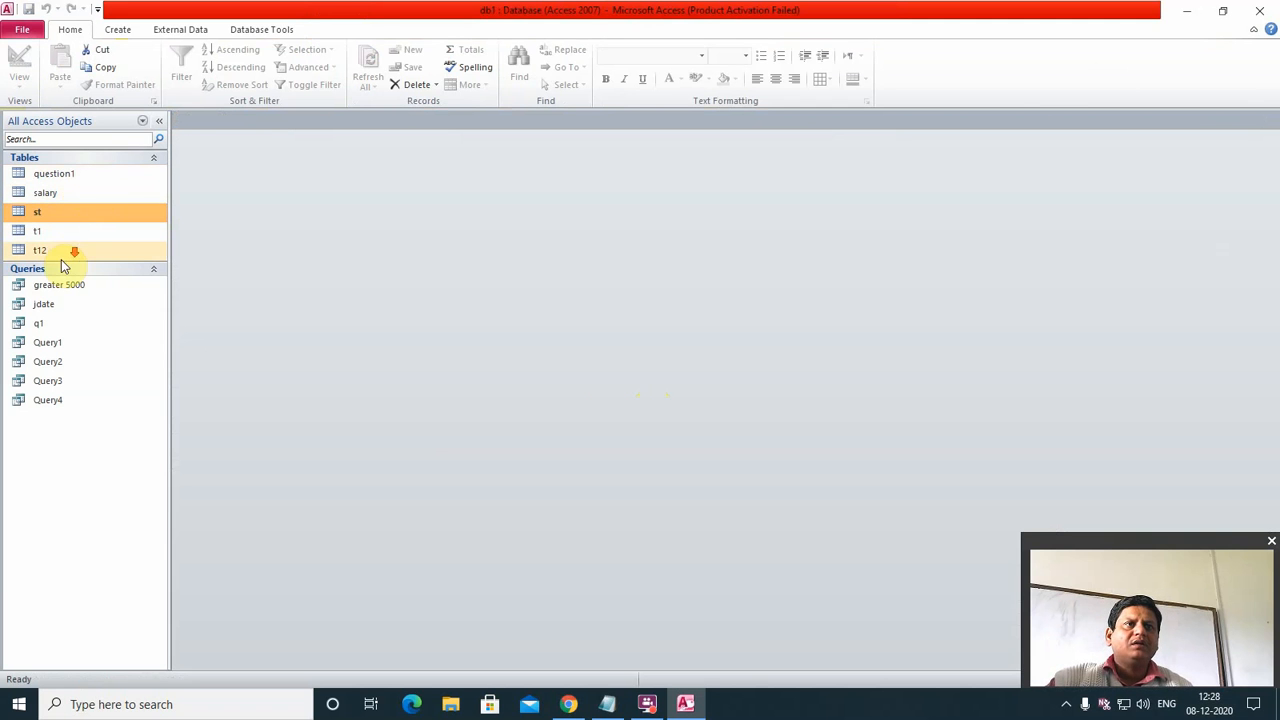
# Step: Open table t1 and enter a first record with rollno 1, an employee name, city satna and a date of birth
pyautogui.doubleClick(38, 233)
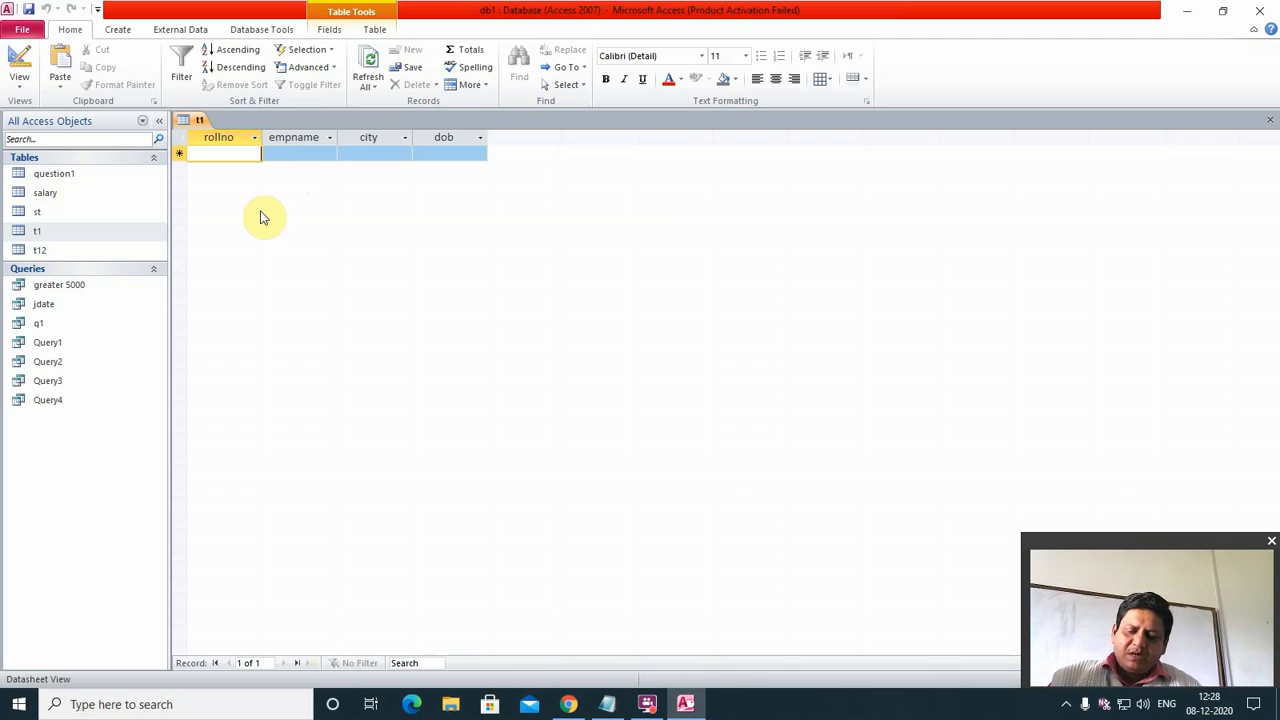
pyautogui.write('1')
pyautogui.press('Tab')
pyautogui.write('r')
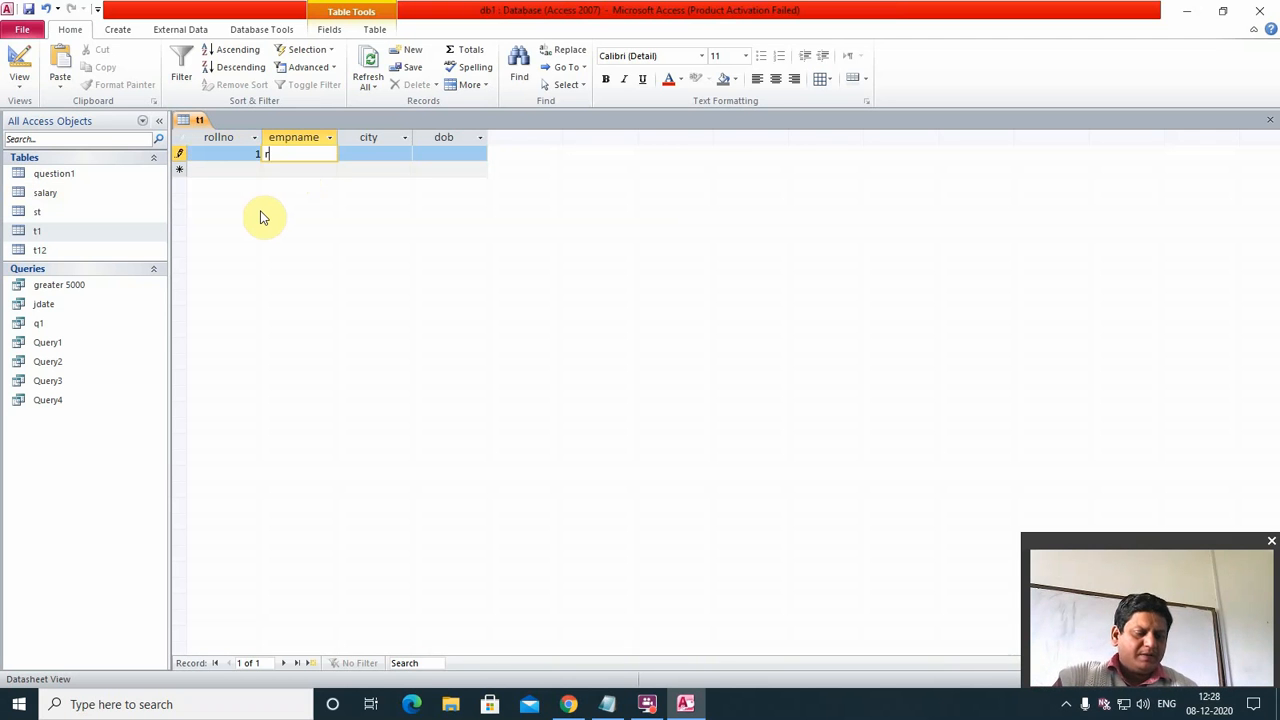
pyautogui.write('am')
pyautogui.press('Tab')
pyautogui.write('satna')
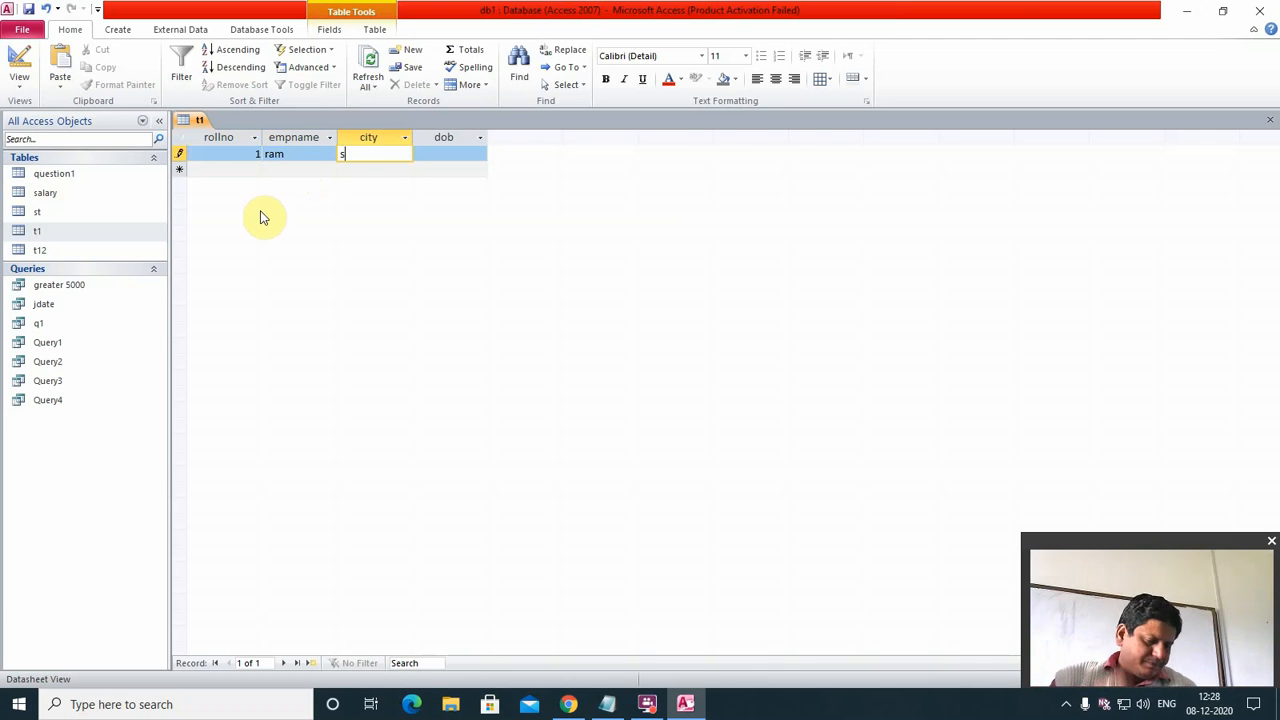
pyautogui.press('Tab')
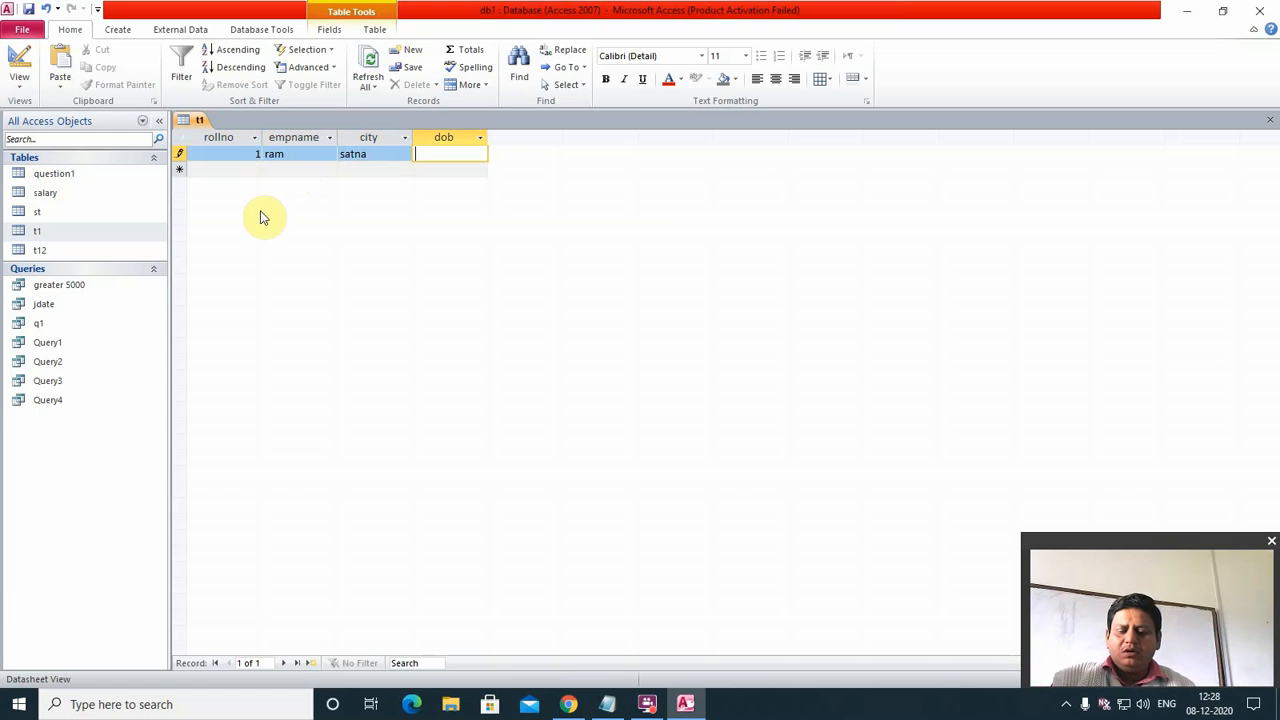
pyautogui.write('1 ju')
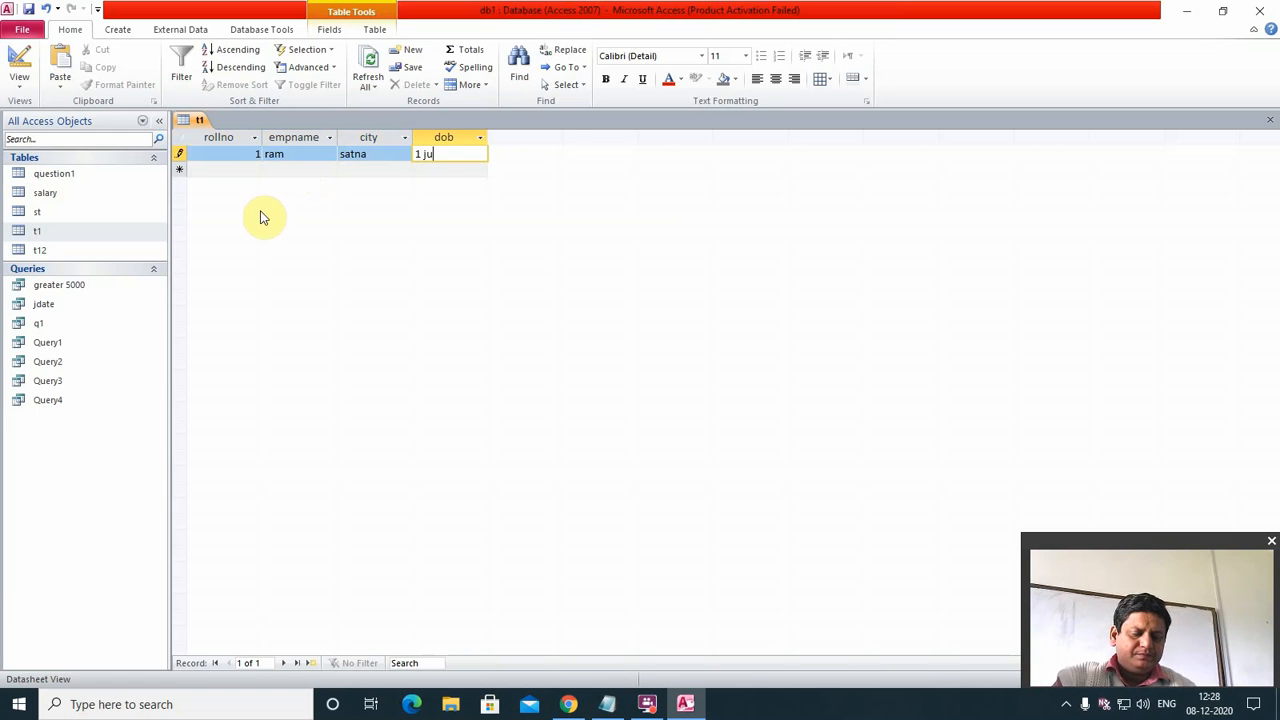
pyautogui.write('l')
pyautogui.press('Tab')
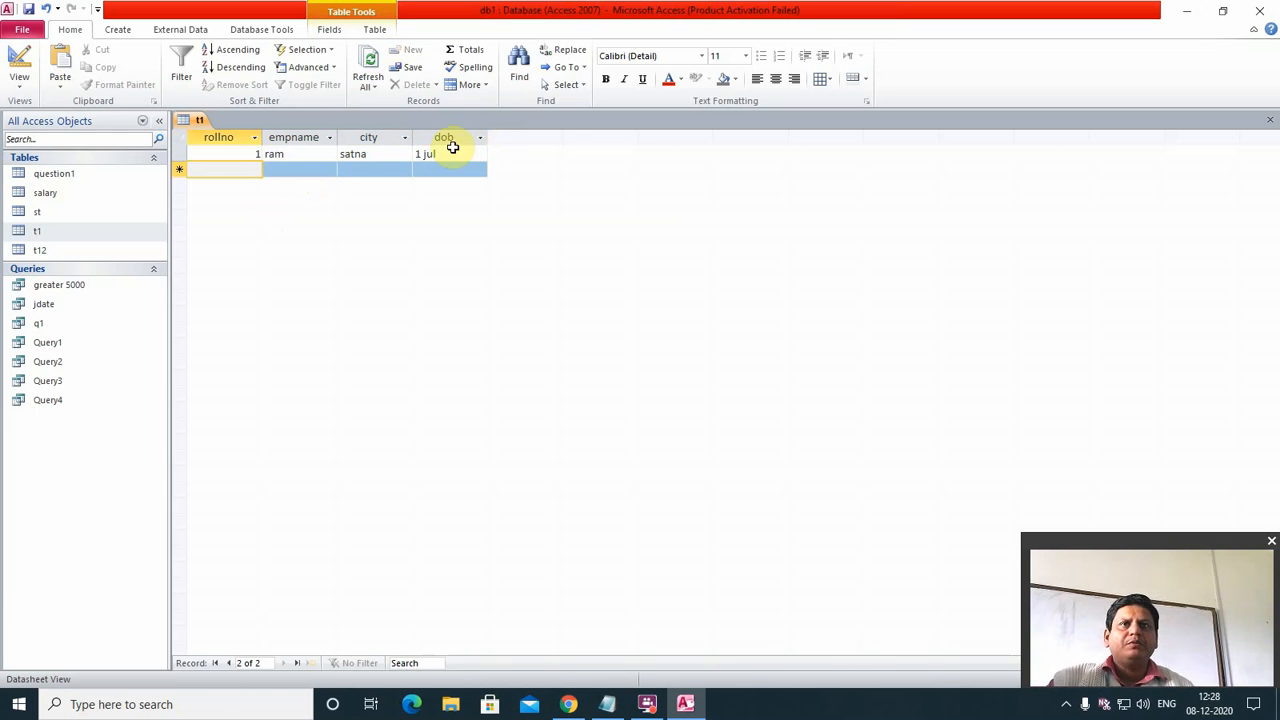
# Step: Clear the dob value of the first record and close table t1
pyautogui.click(447, 153)
pyautogui.press('BackSpace')
pyautogui.press('BackSpace')
pyautogui.press('BackSpace')
pyautogui.press('BackSpace')
pyautogui.press('BackSpace')
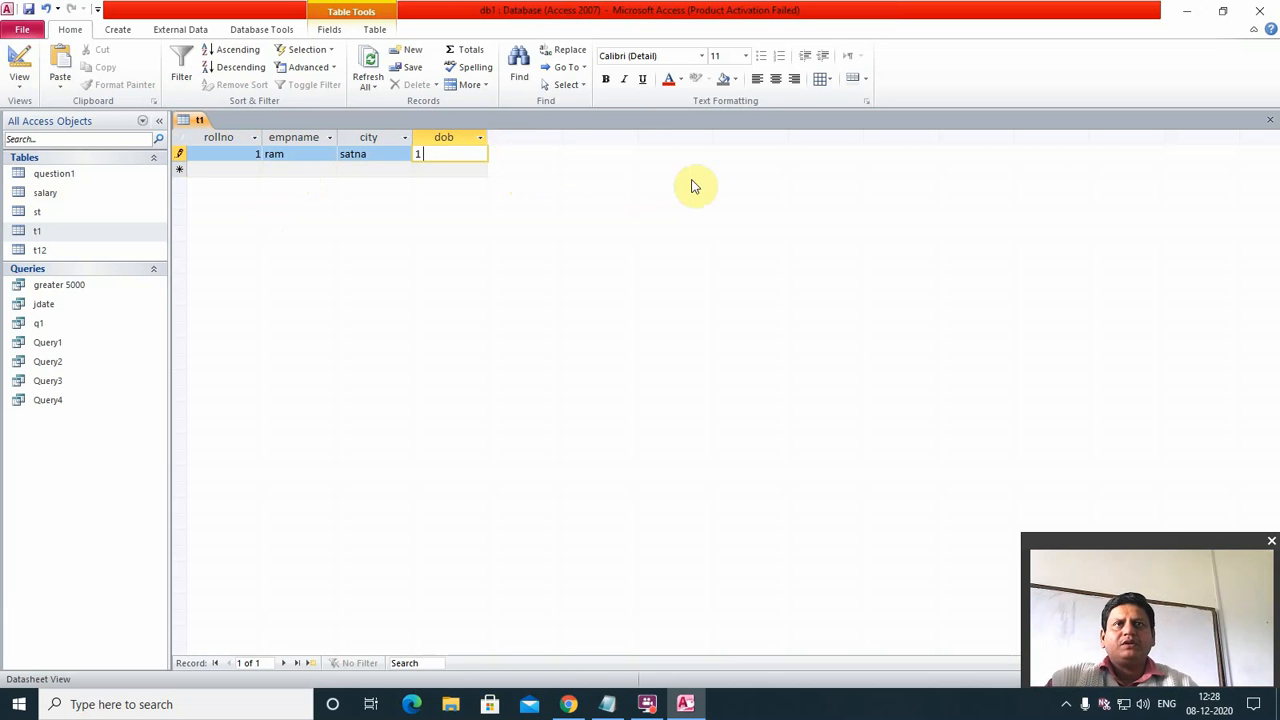
pyautogui.click(1268, 120)
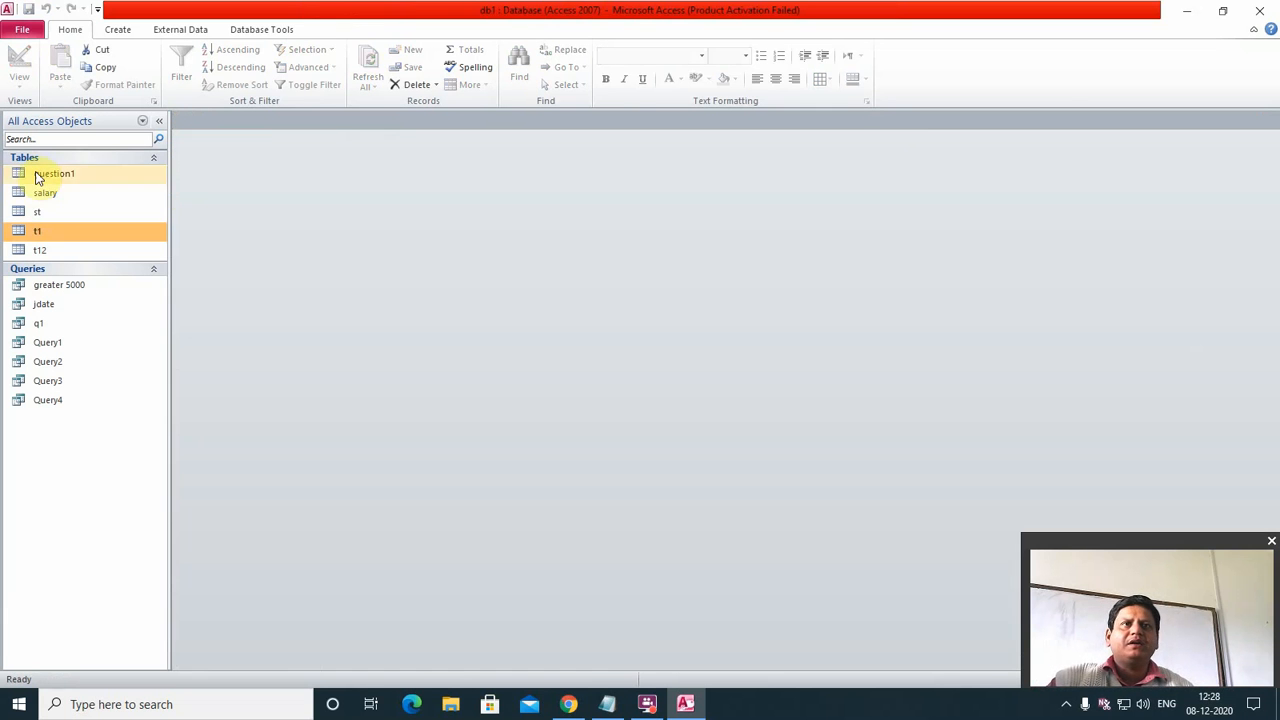
# Step: Change the dob field of table t1 to the Date/Time data type in Design View, then close and save the design
pyautogui.click(45, 236)
pyautogui.rightClick(45, 236)
pyautogui.click(96, 260)
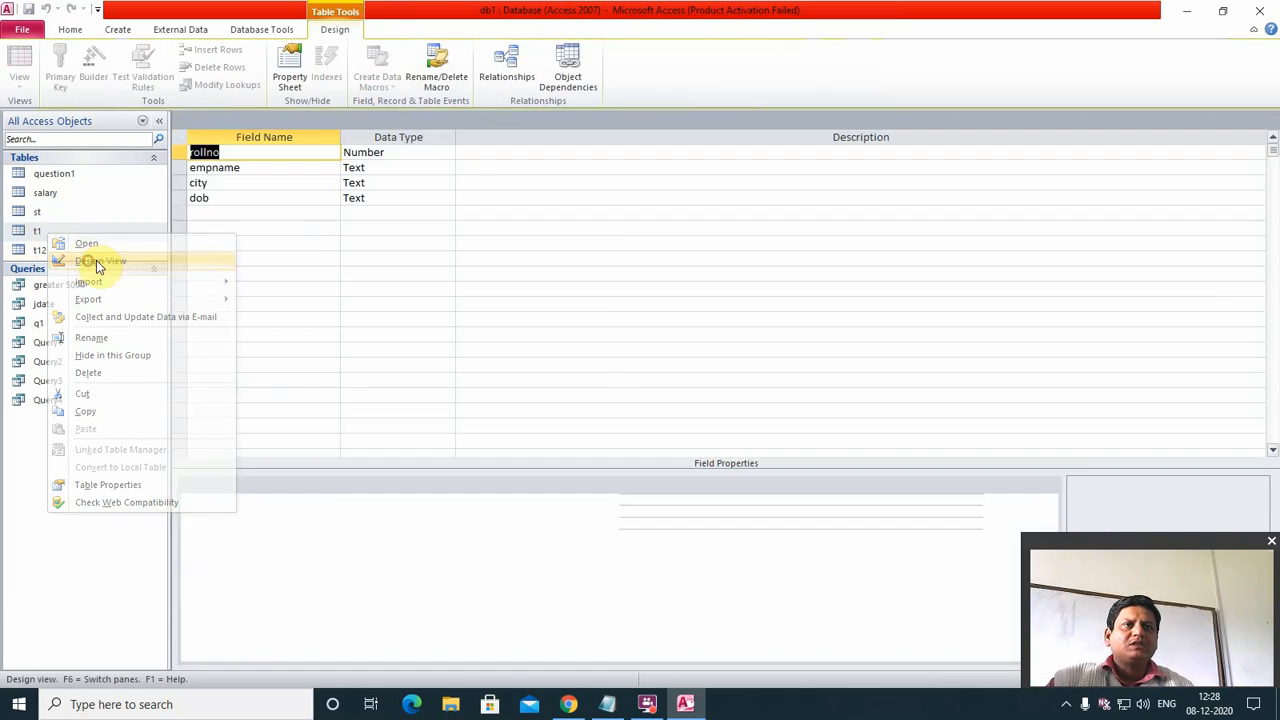
pyautogui.click(221, 197)
pyautogui.click(380, 197)
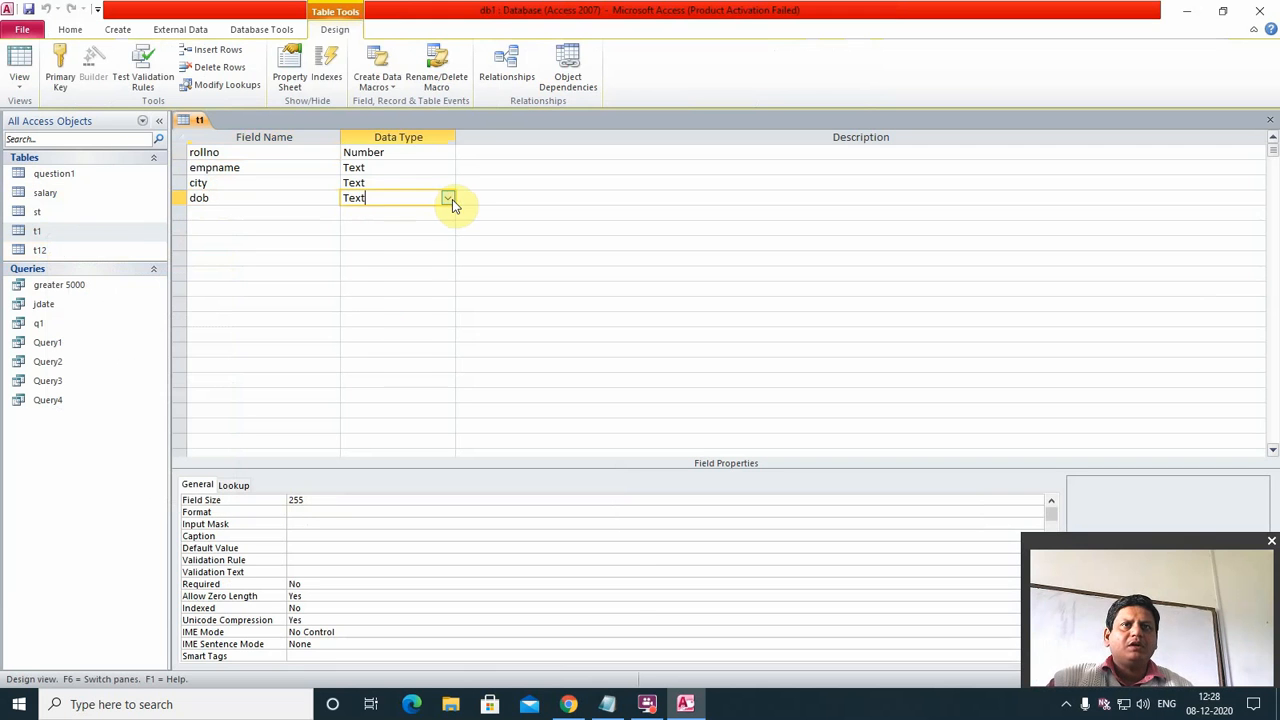
pyautogui.click(448, 198)
pyautogui.click(378, 258)
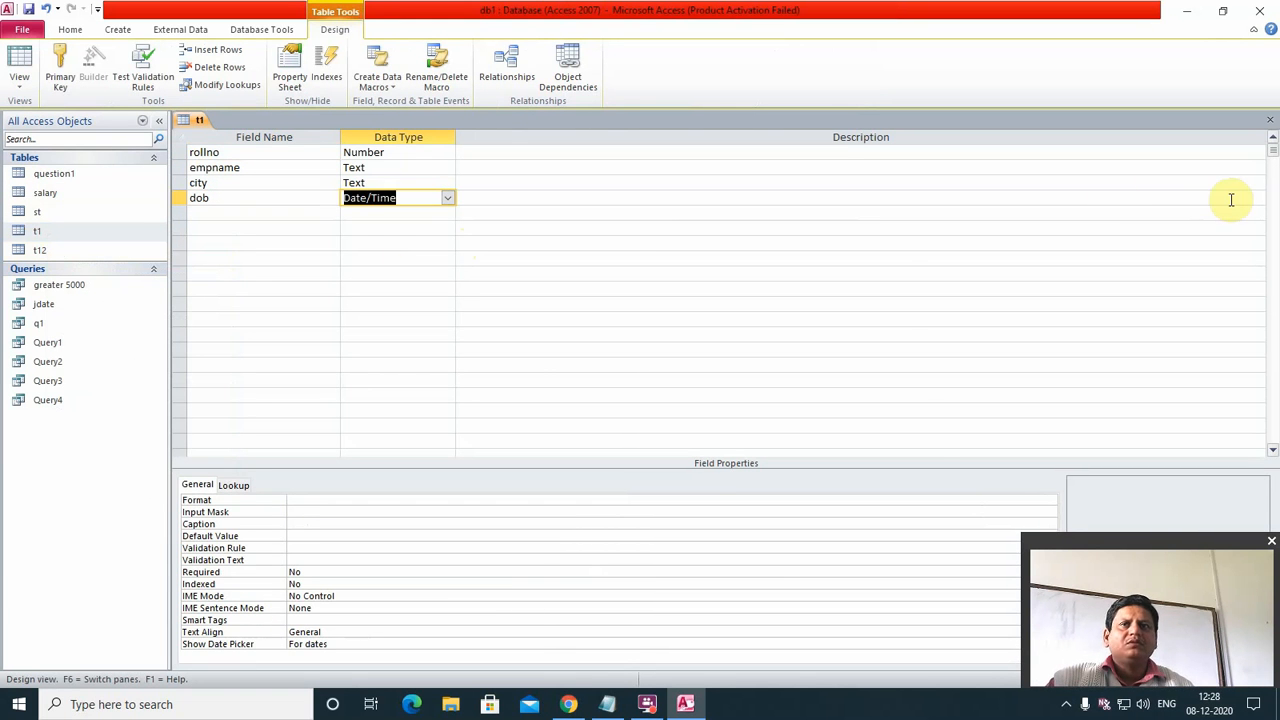
pyautogui.click(1272, 121)
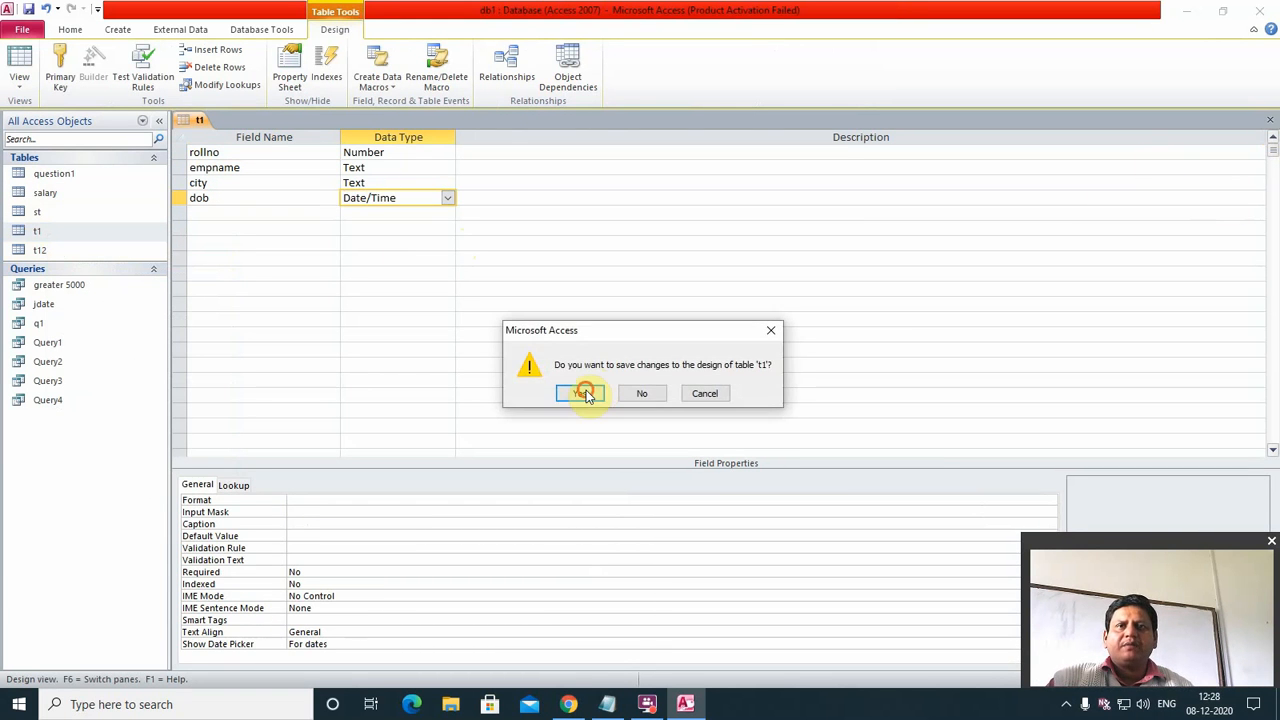
pyautogui.click(592, 392)
# Step: Reopen table t1 and enter a date of birth in the first record's dob field
pyautogui.doubleClick(43, 236)
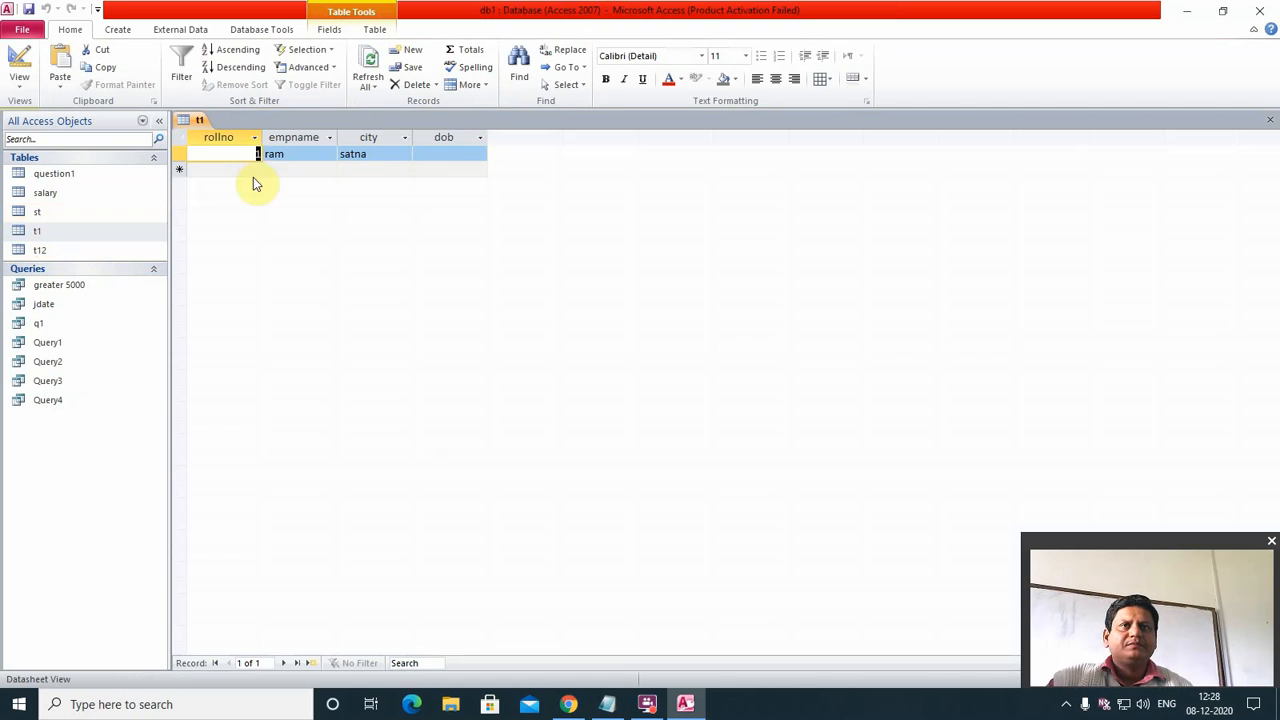
pyautogui.click(449, 157)
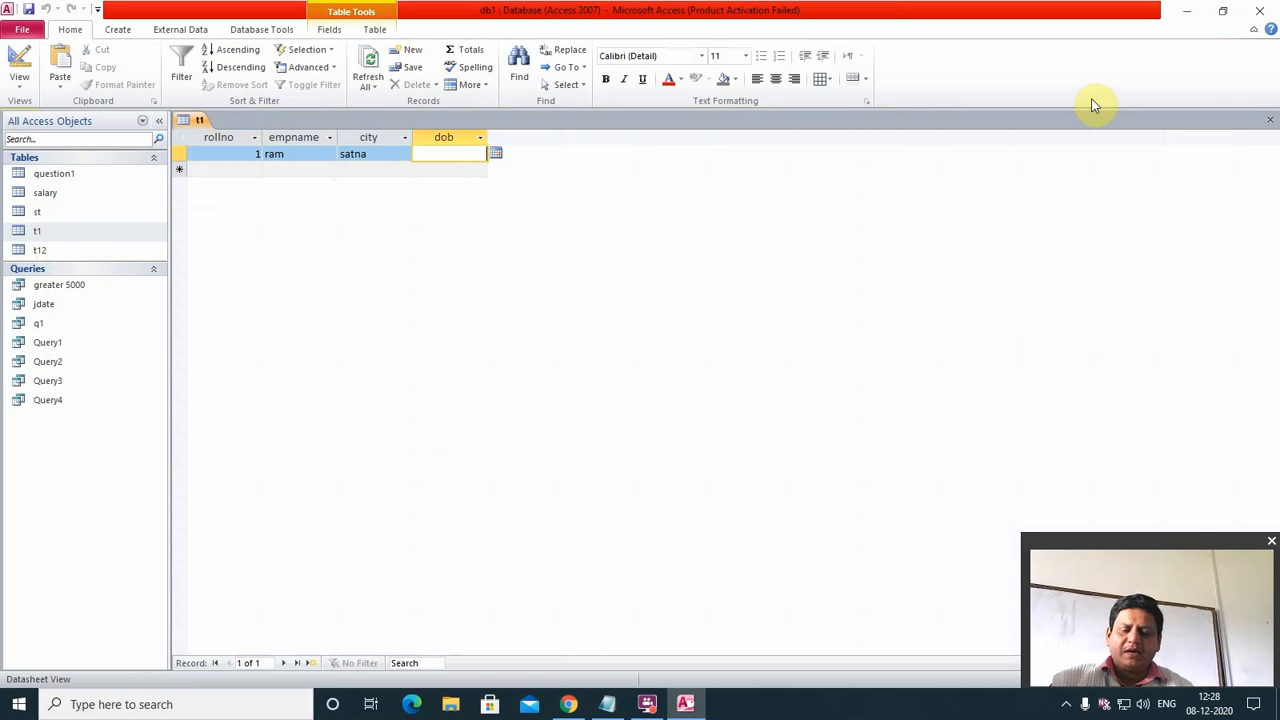
pyautogui.write('7')
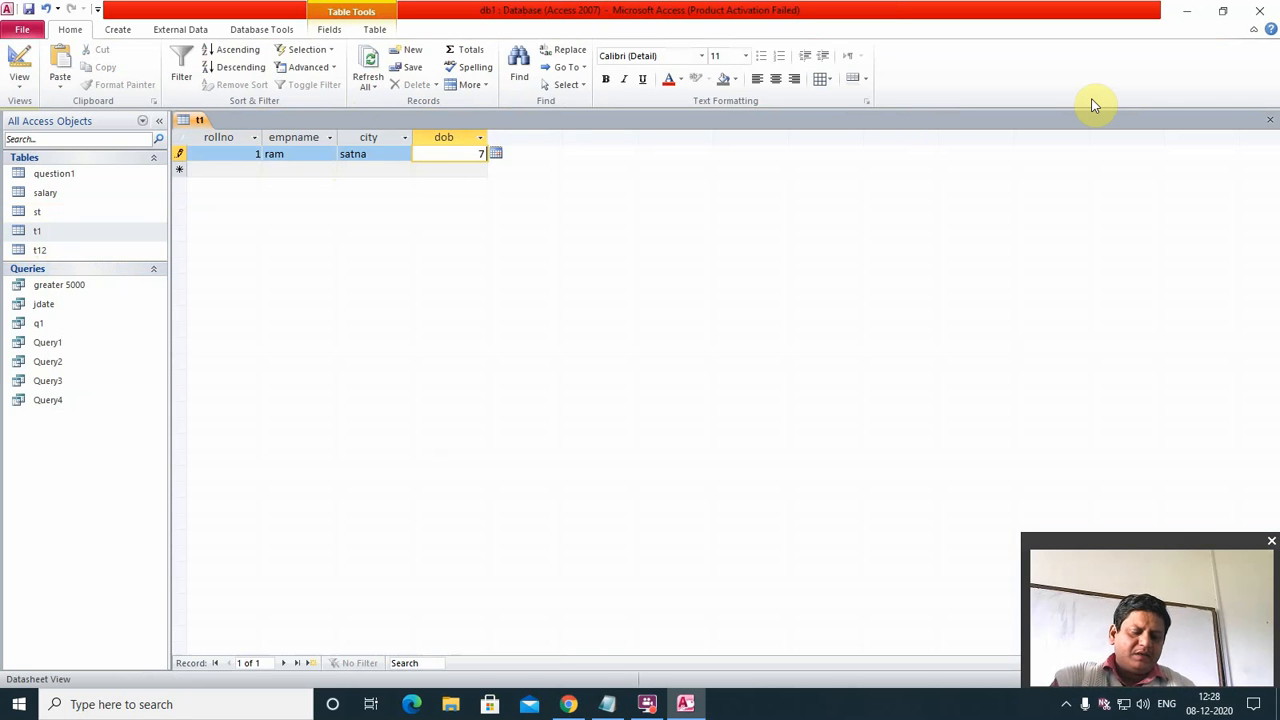
pyautogui.write(' ji')
pyautogui.press('BackSpace')
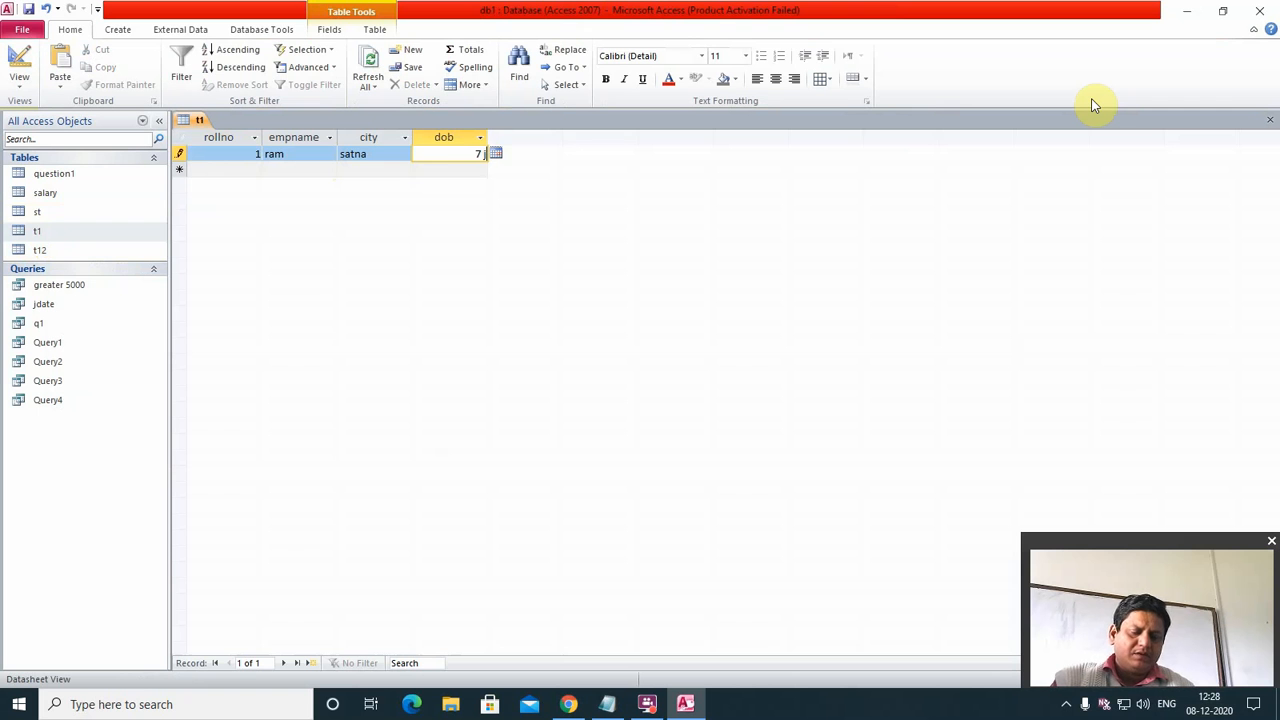
pyautogui.write('ul')
pyautogui.press('Down')
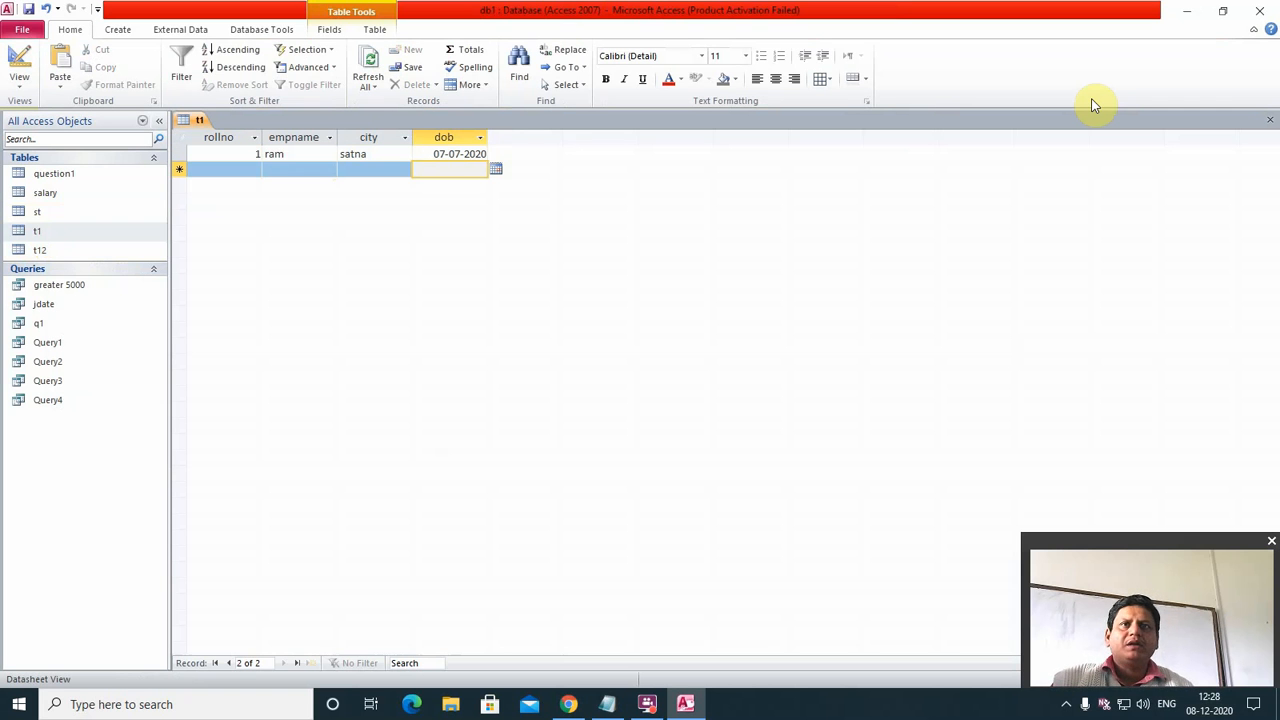
# Step: Add a second record with rollno left blank, an employee name and city rewa
pyautogui.press('Left')
pyautogui.press('Left')
pyautogui.press('Left')
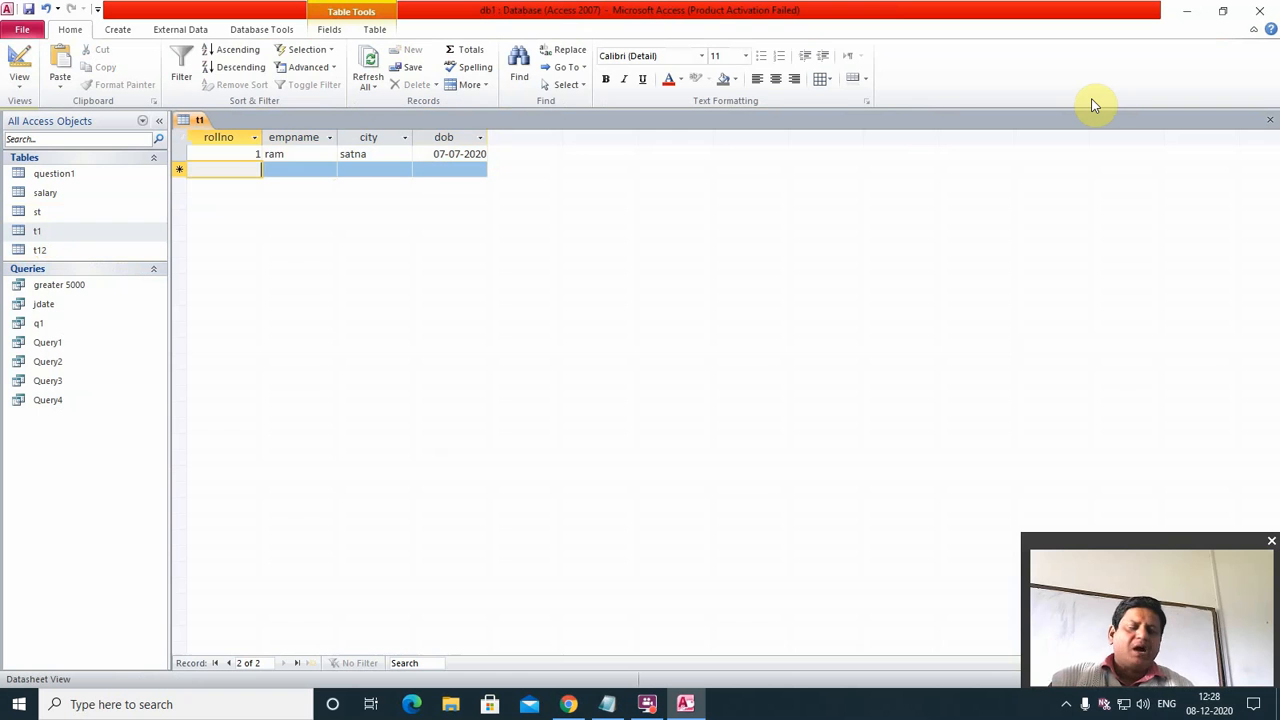
pyautogui.press('Right')
pyautogui.write('ramesh')
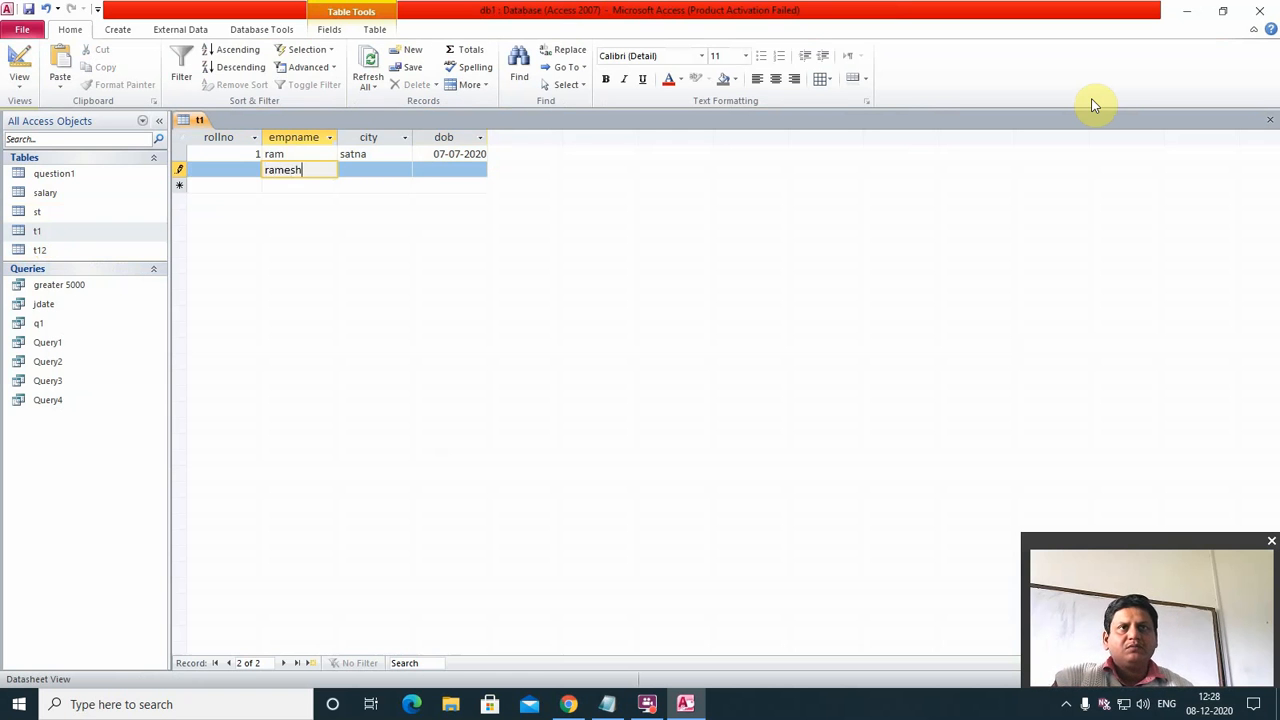
pyautogui.press('Tab')
pyautogui.write('rewa')
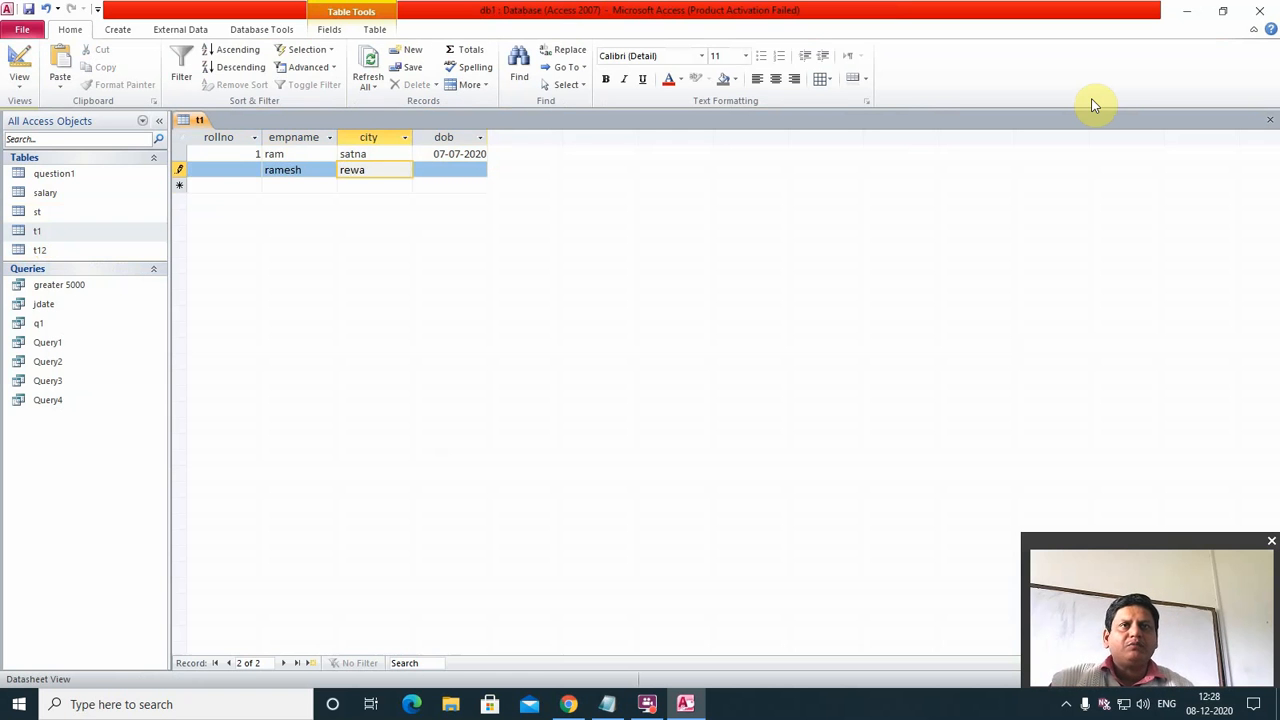
pyautogui.press('Down')
# Step: Add a third record with the duplicate rollno 1, an employee name and city ckt, leaving dob blank
pyautogui.press('Left')
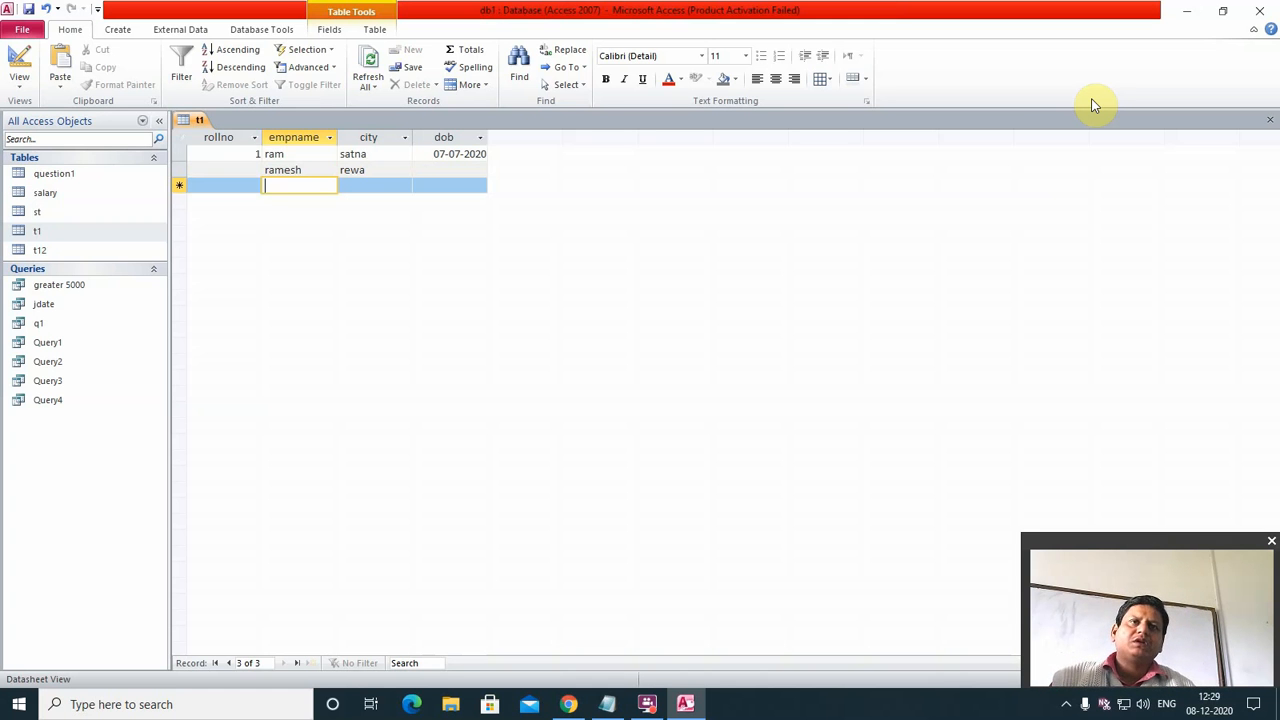
pyautogui.hotkey('shift', 'Tab')
pyautogui.write('2')
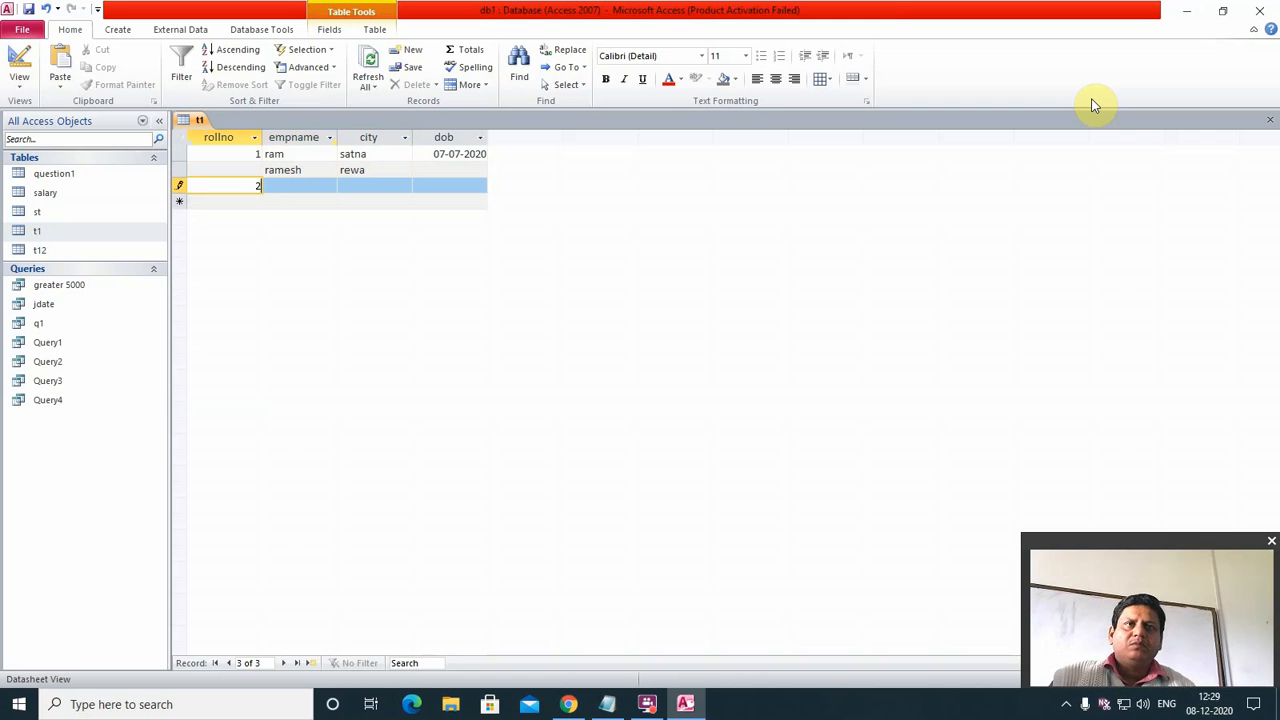
pyautogui.write('1')
pyautogui.press('Tab')
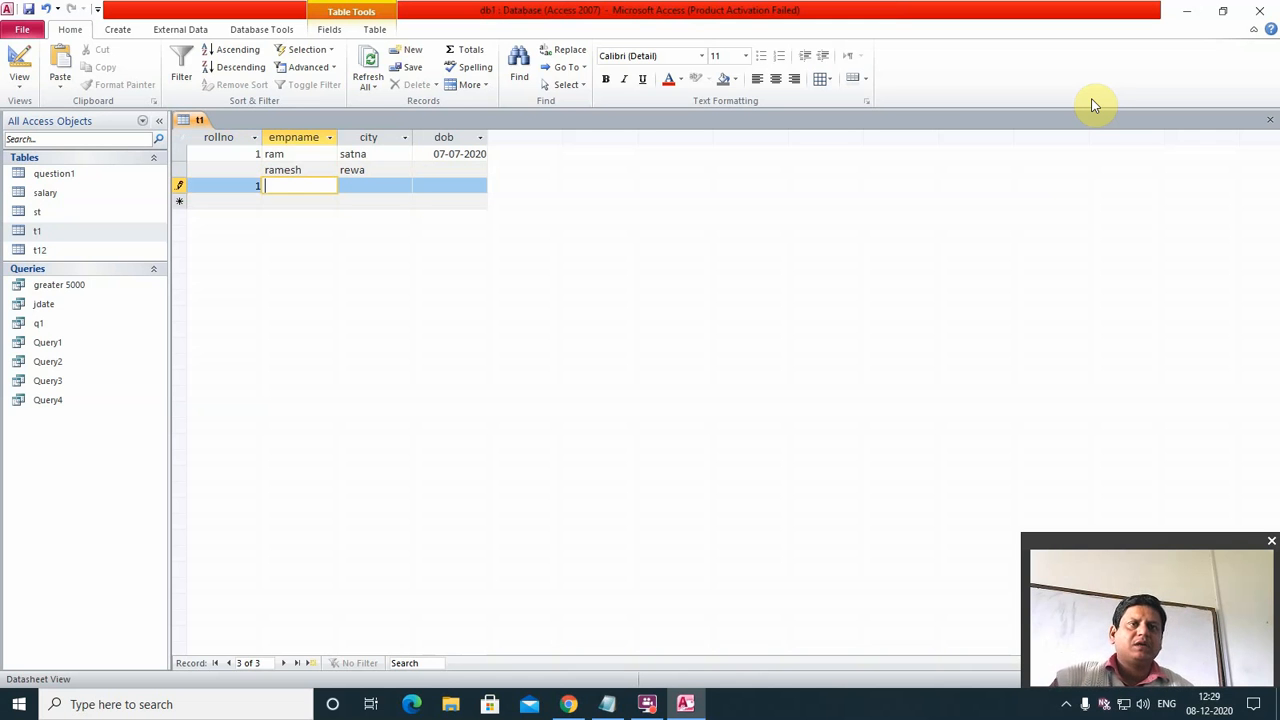
pyautogui.write('rama')
pyautogui.press('Tab')
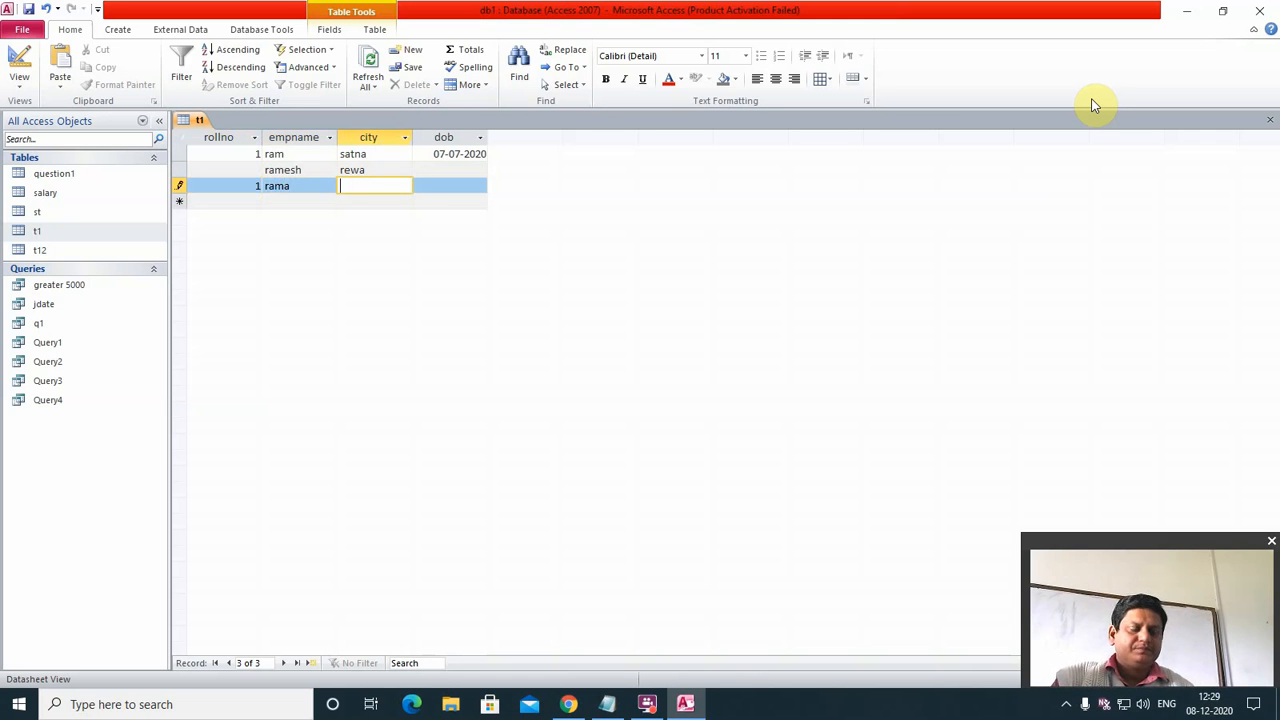
pyautogui.write('gr')
pyautogui.press('BackSpace')
pyautogui.press('BackSpace')
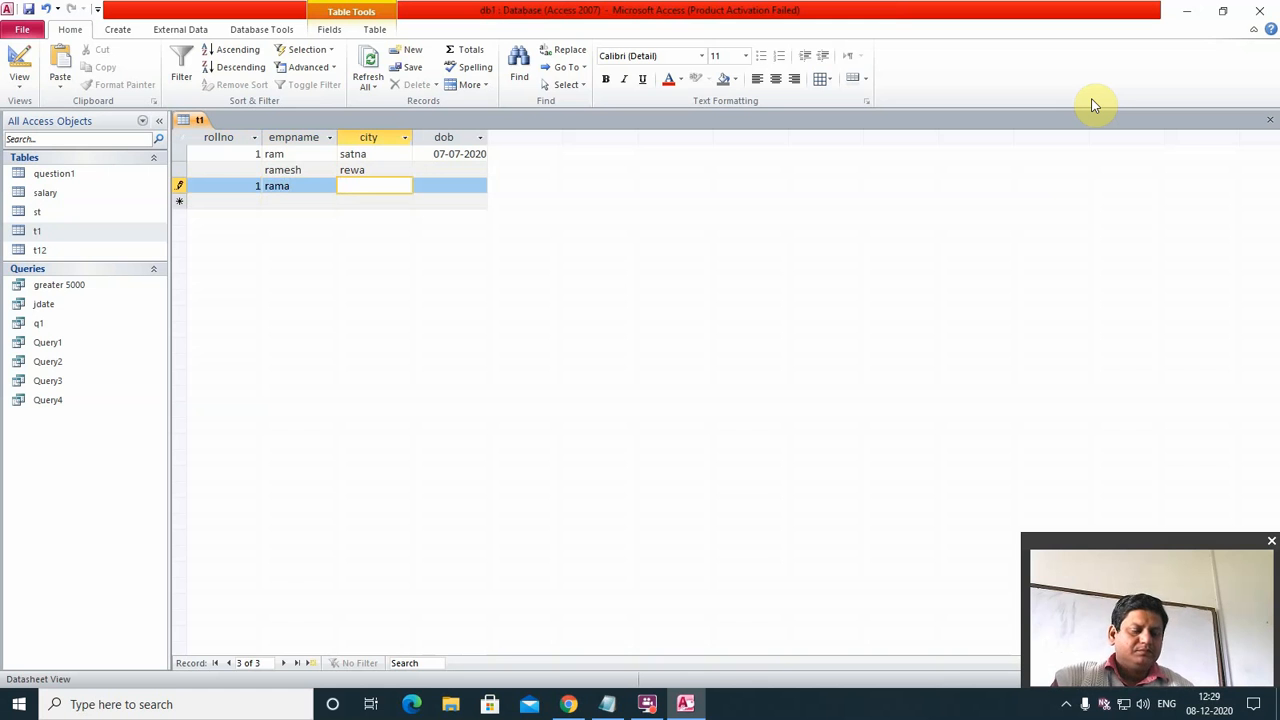
pyautogui.write('ckt')
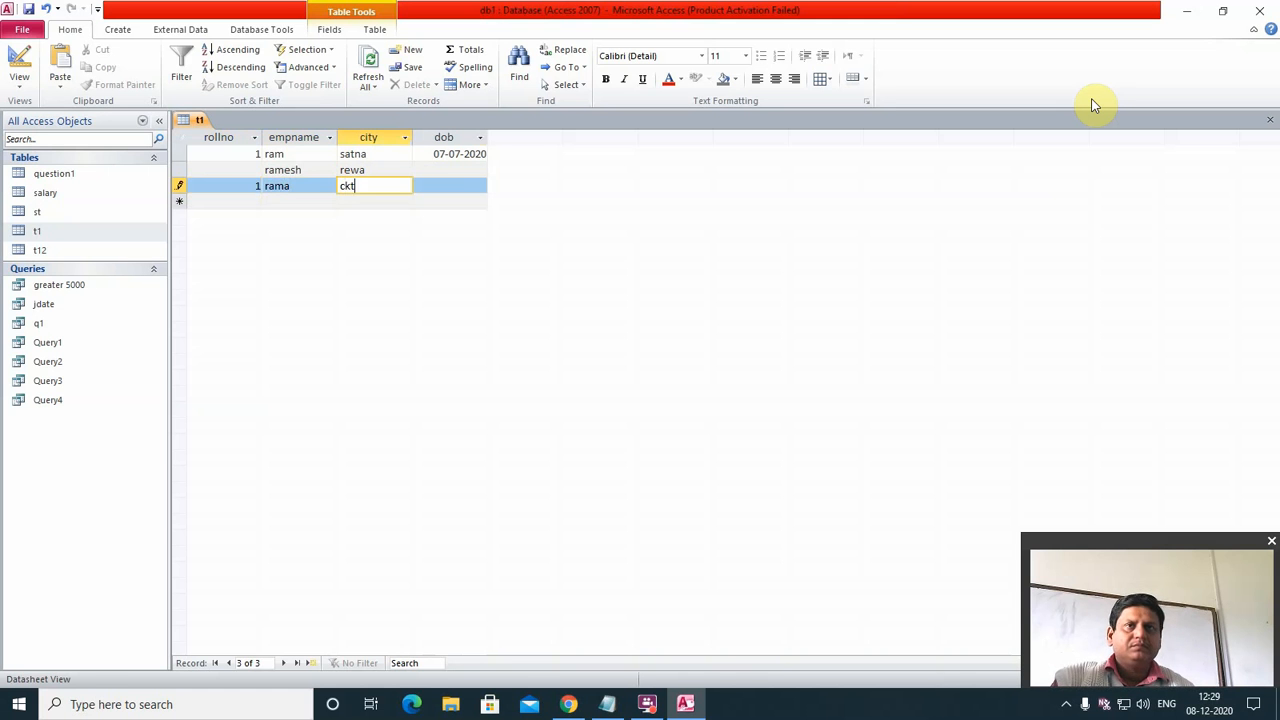
pyautogui.press('Tab')
# Step: Add two more records containing only the rollno values 2 and 1
pyautogui.press('Down')
pyautogui.press('Left')
pyautogui.press('Left')
pyautogui.press('Left')
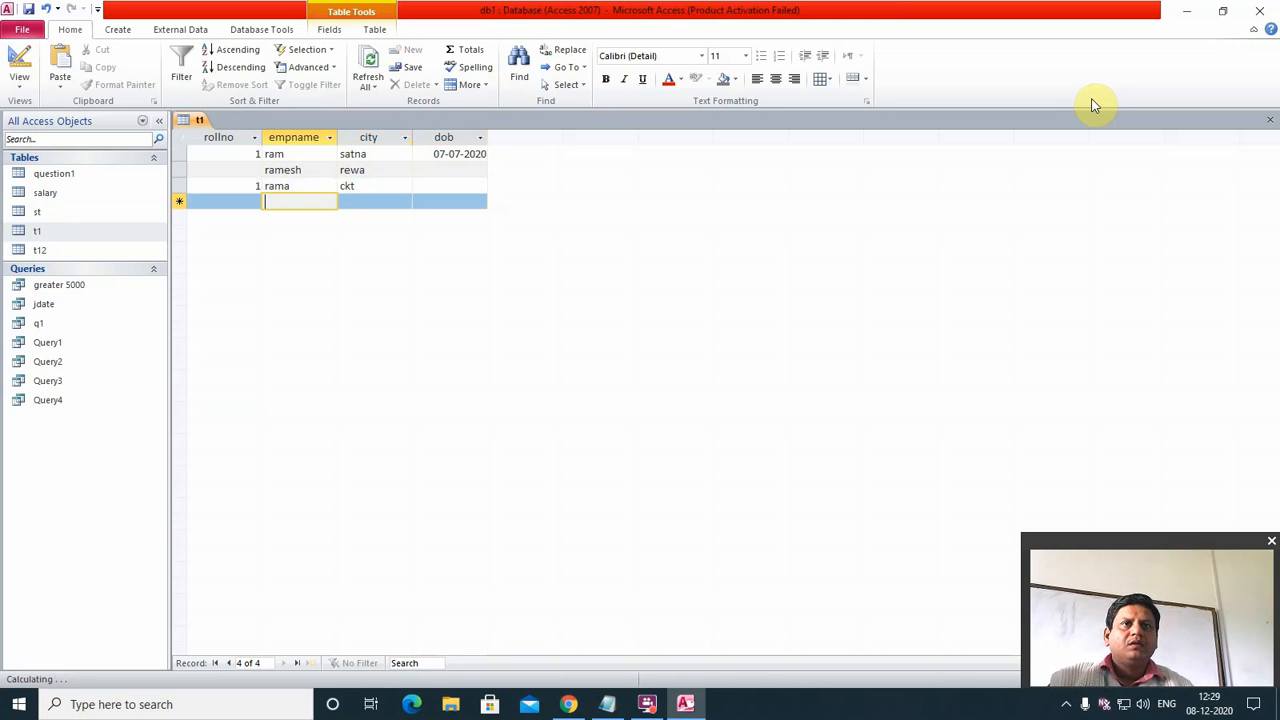
pyautogui.write('2')
pyautogui.press('Tab')
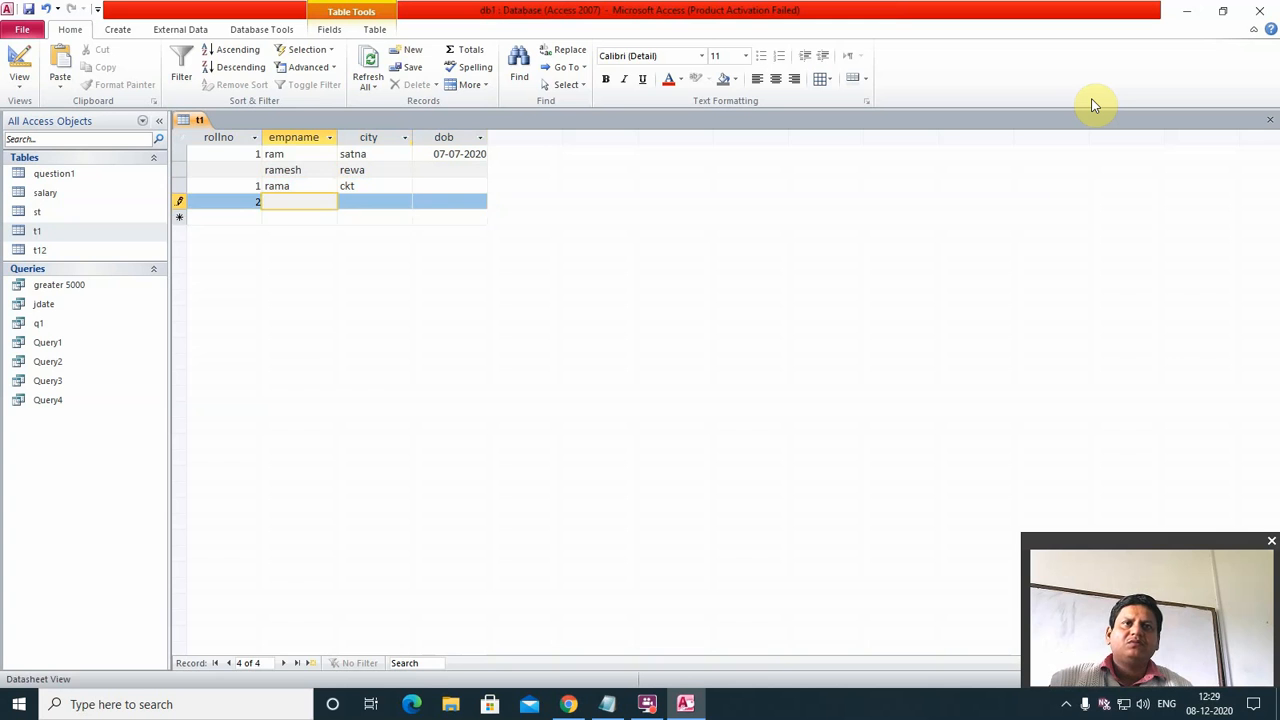
pyautogui.press('Down')
pyautogui.press('Left')
pyautogui.write('1')
pyautogui.press('Tab')
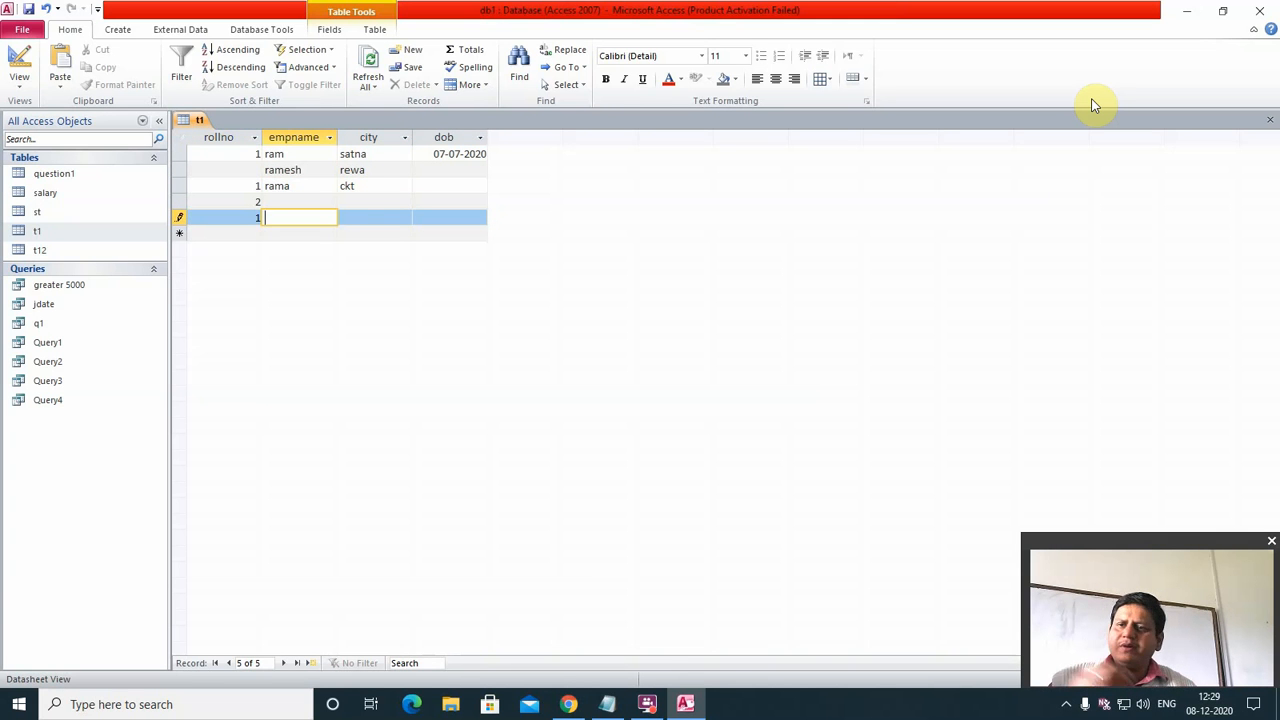
# Step: Delete all records from table t1, confirm the deletion and close the table
pyautogui.click(257, 169)
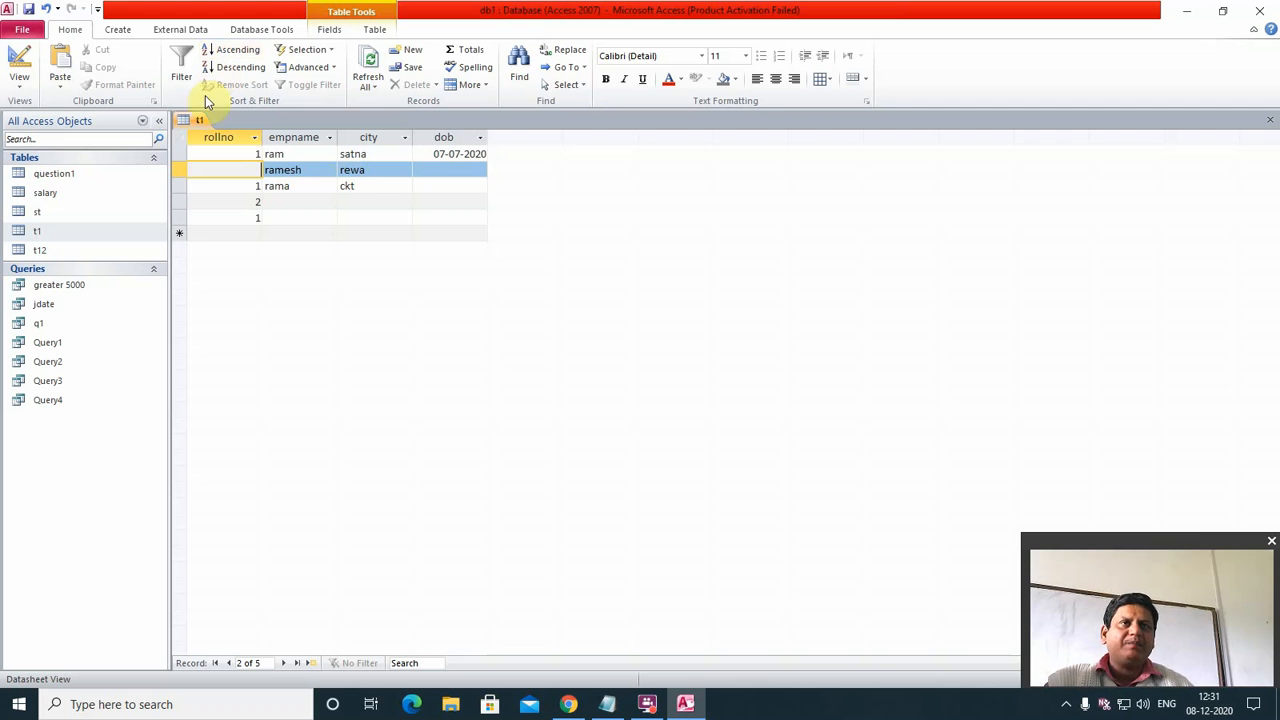
pyautogui.click(180, 138)
pyautogui.rightClick(181, 138)
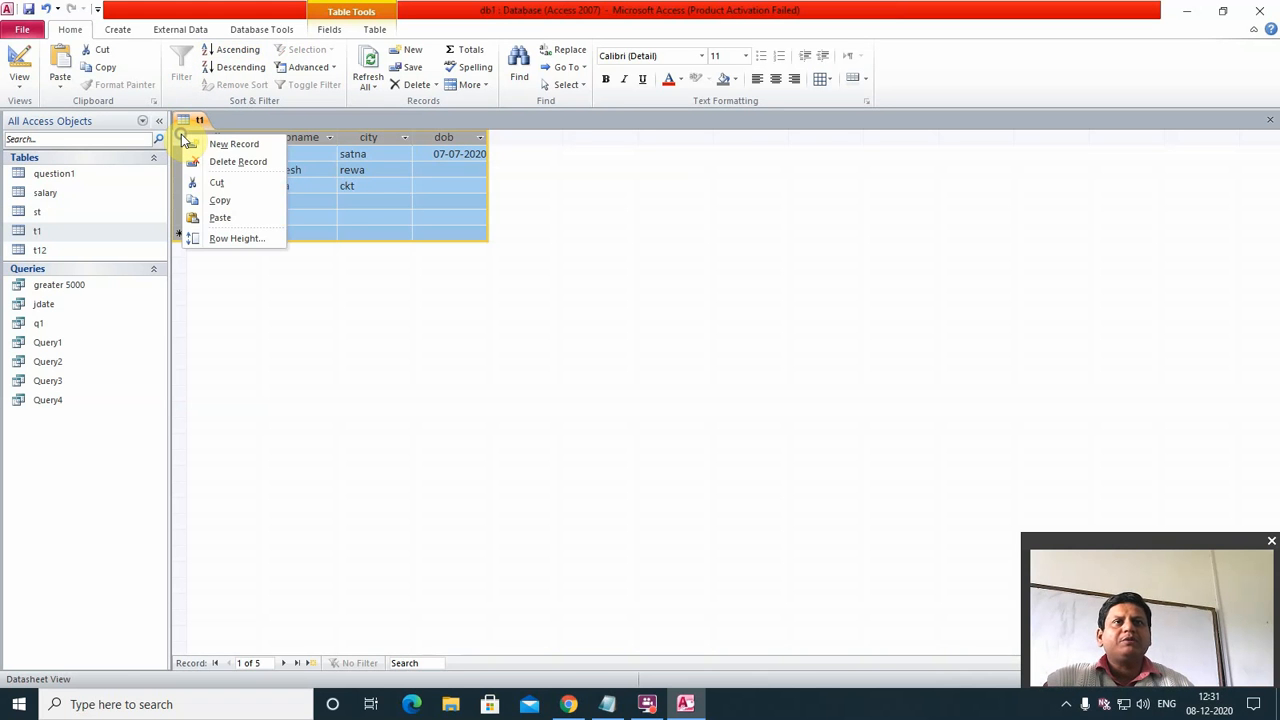
pyautogui.click(228, 165)
pyautogui.click(610, 399)
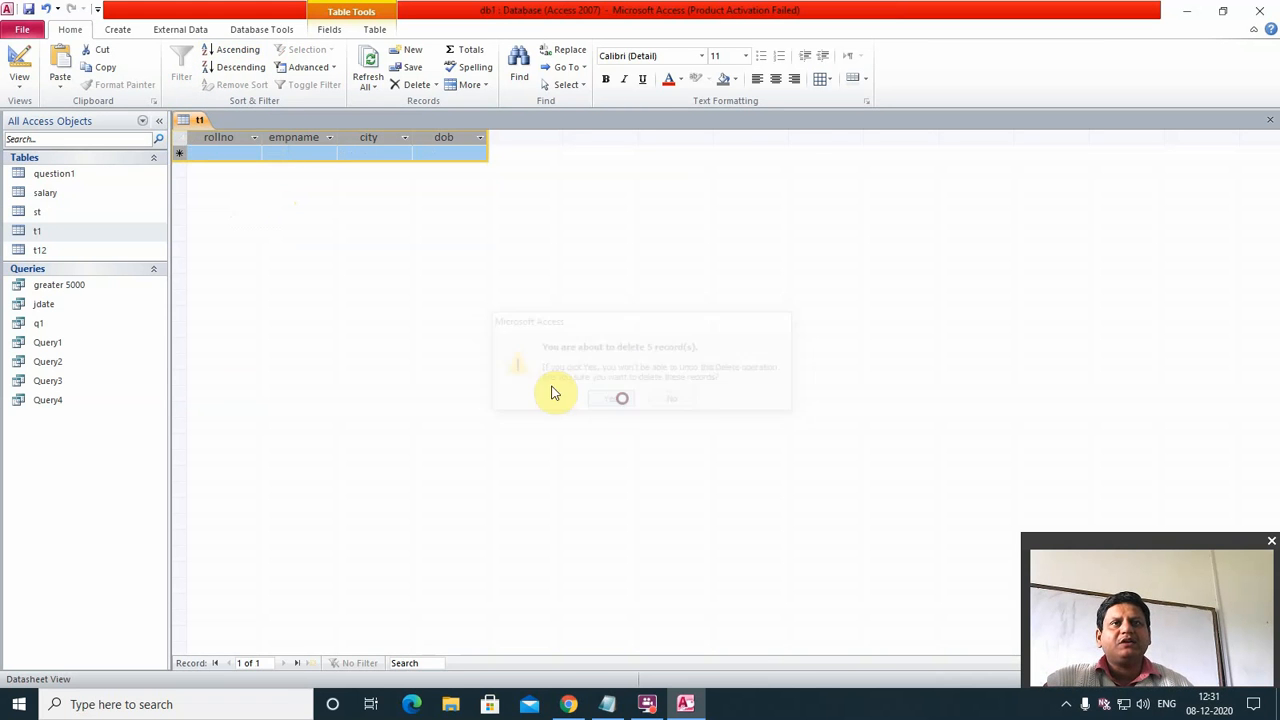
pyautogui.click(1272, 120)
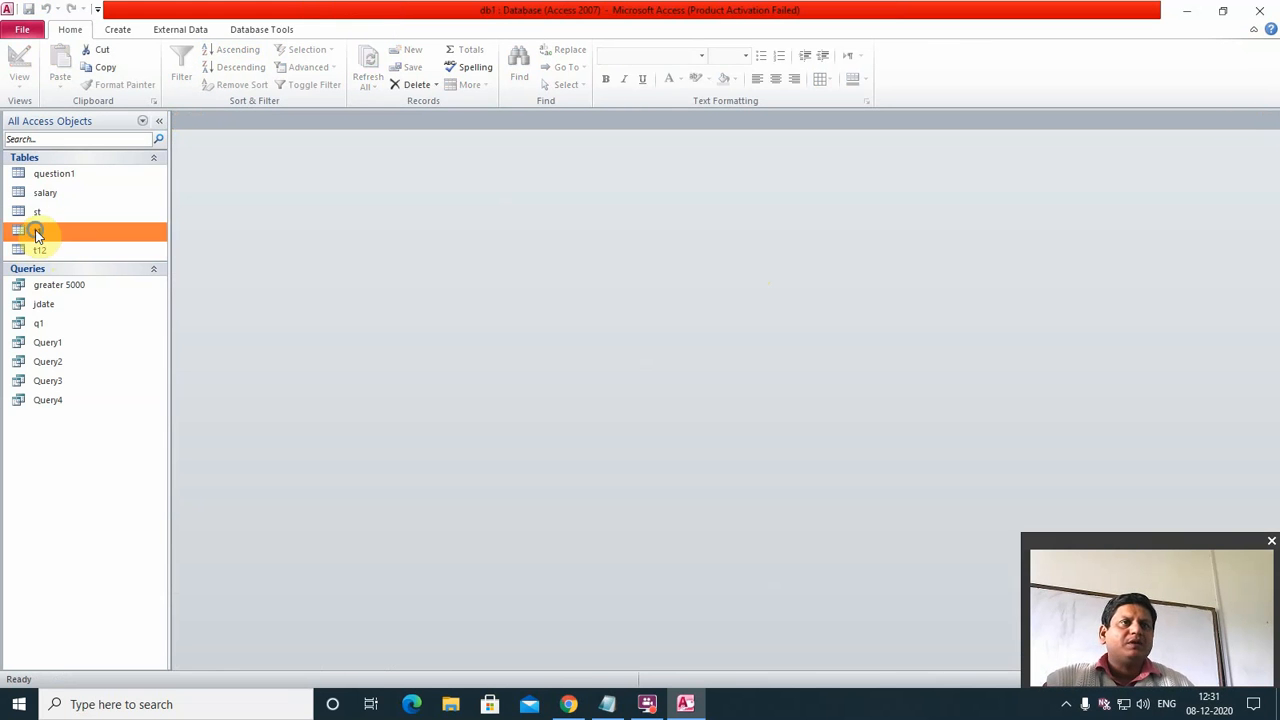
# Step: Open table t1 in Design View and make the rollno field the primary key
pyautogui.rightClick(38, 233)
pyautogui.click(78, 260)
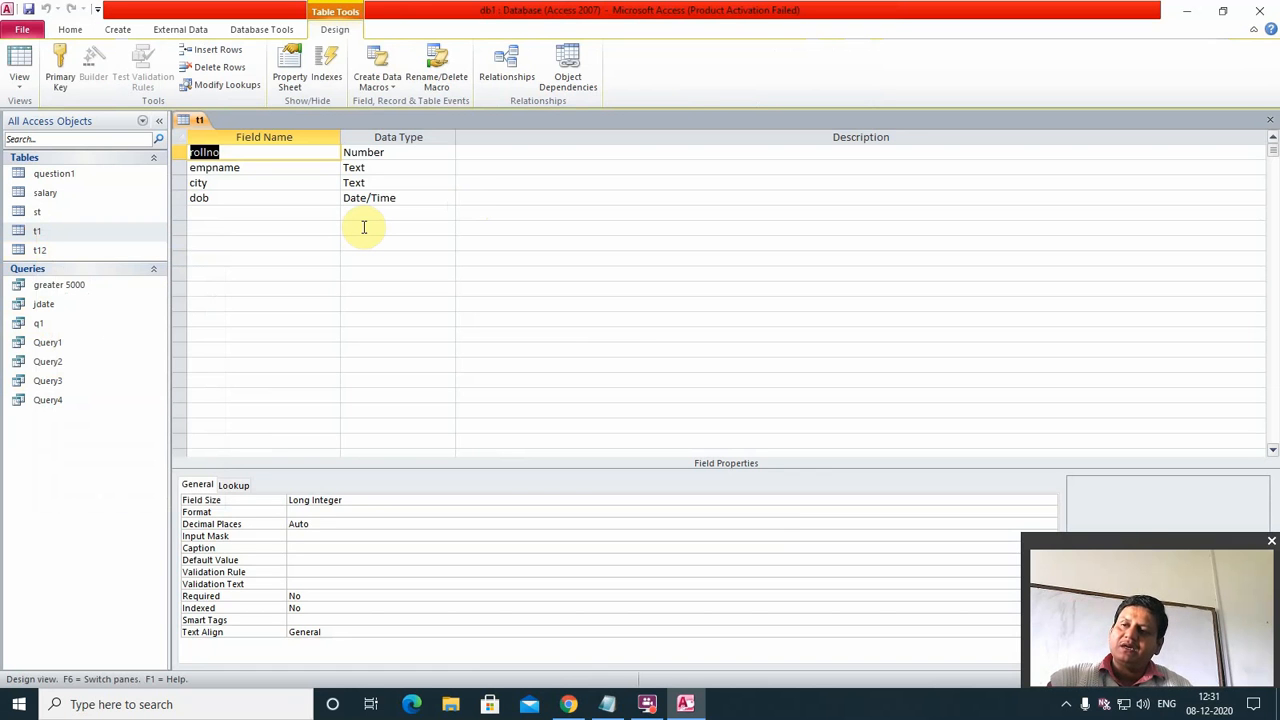
pyautogui.rightClick(177, 149)
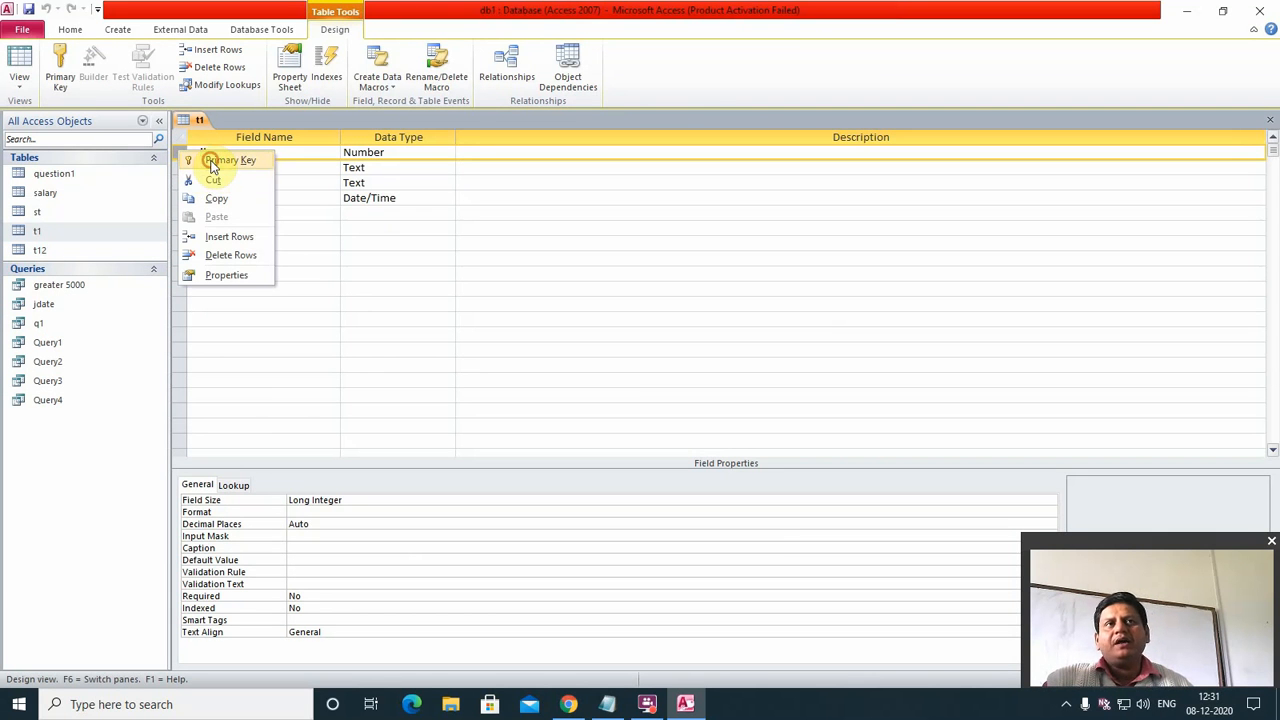
pyautogui.click(211, 164)
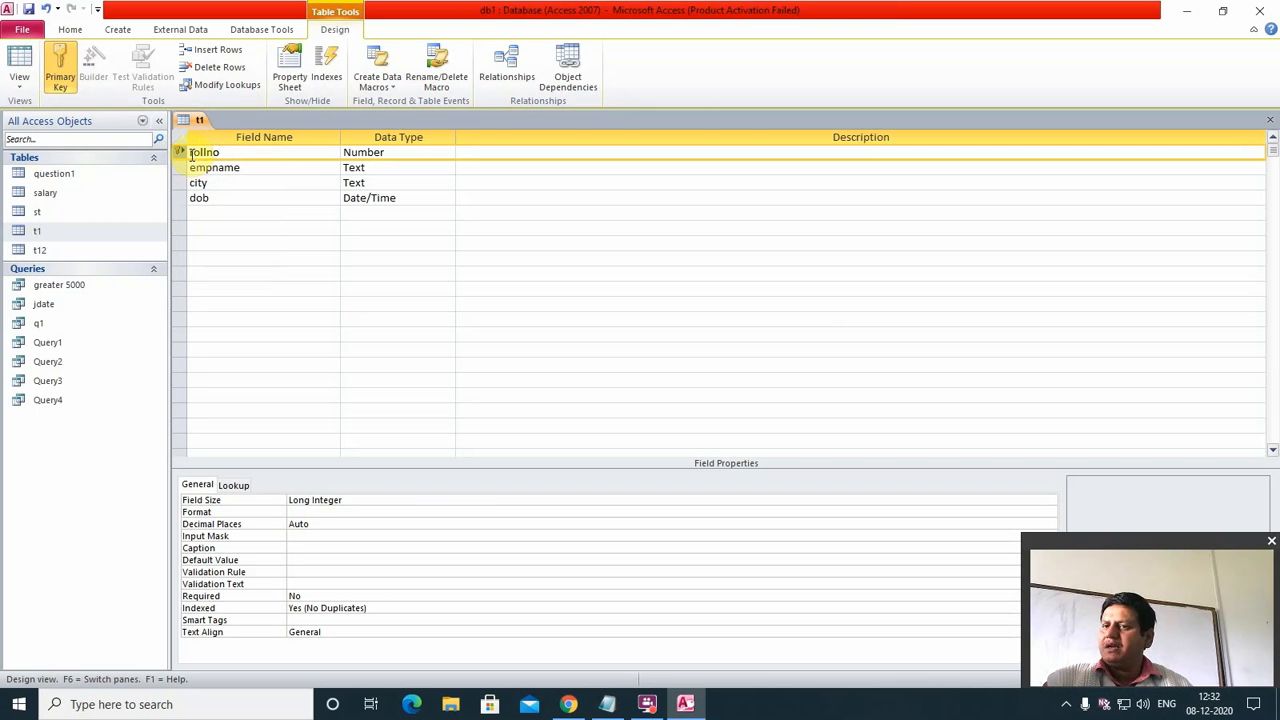
# Step: Make the city field the primary key of t1 in place of rollno
pyautogui.click(177, 183)
pyautogui.rightClick(178, 186)
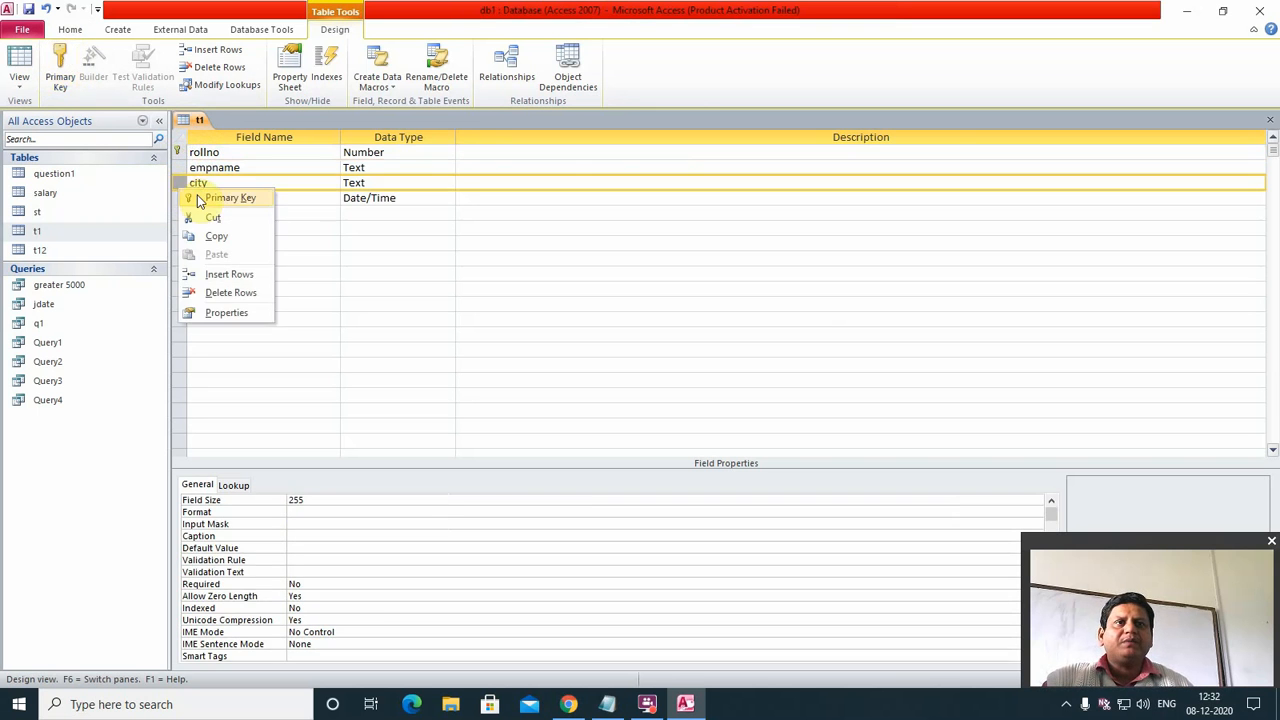
pyautogui.click(200, 199)
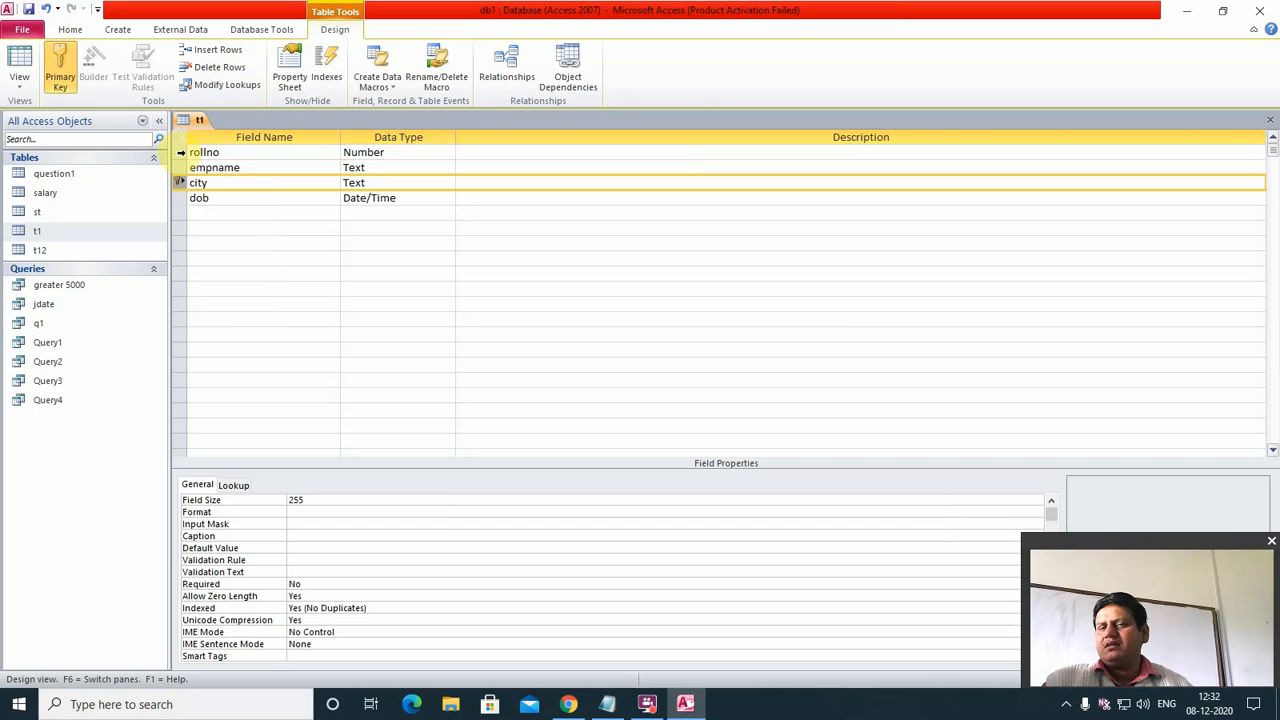
# Step: Switch the primary key back to rollno, then close table t1 and save its design changes
pyautogui.rightClick(181, 153)
pyautogui.click(220, 162)
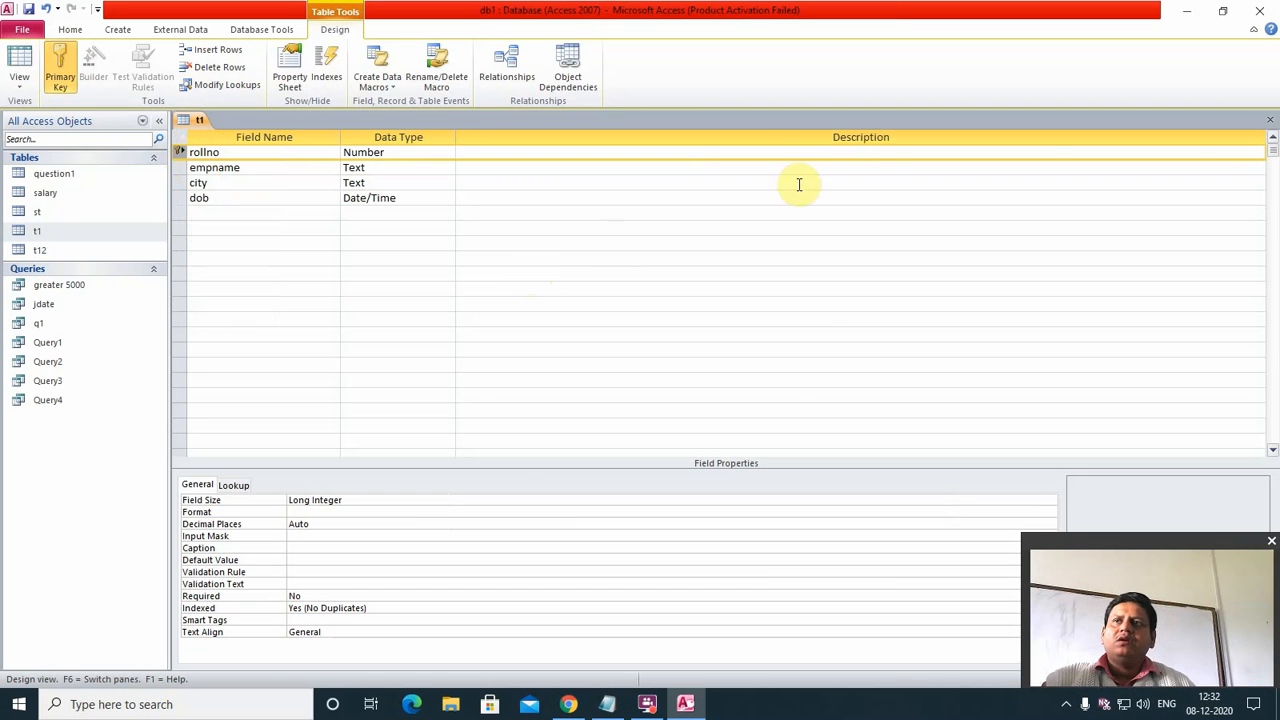
pyautogui.click(1270, 119)
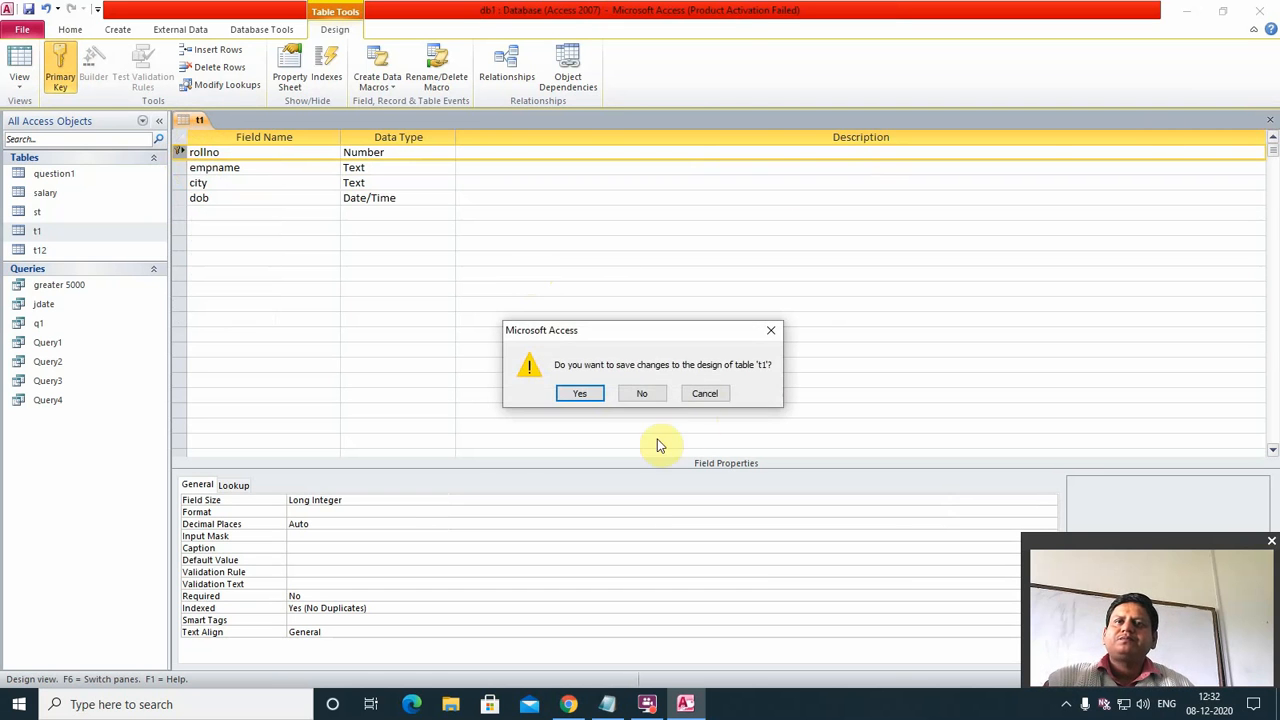
pyautogui.click(584, 391)
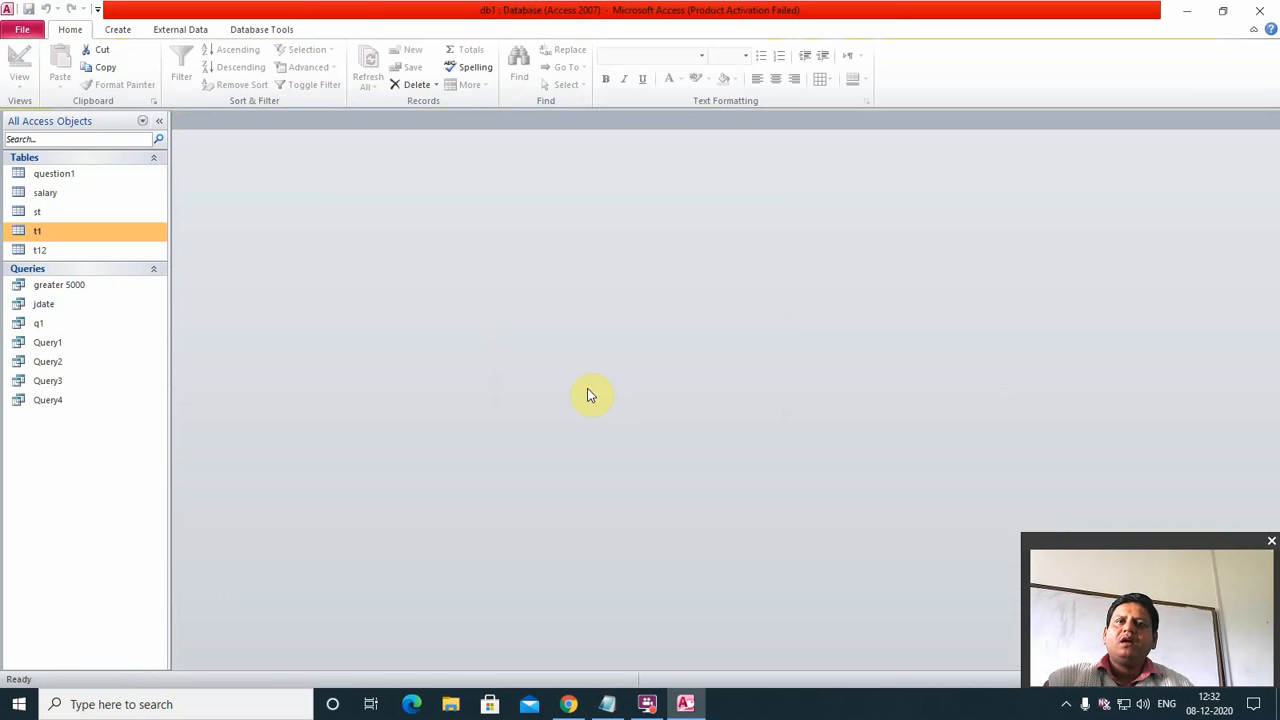
# Step: Open table t1 and add a first record with rollno 1, an employee name, city satna and a date of birth
pyautogui.doubleClick(43, 232)
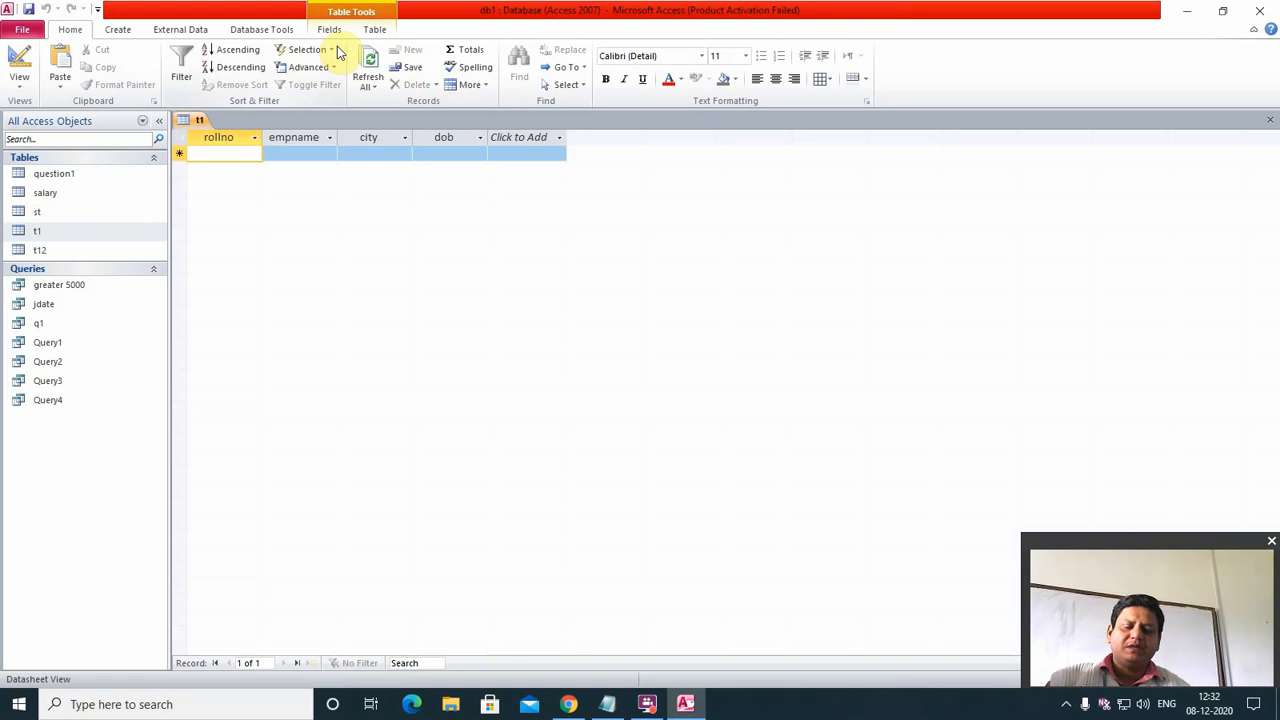
pyautogui.write('1')
pyautogui.press('Tab')
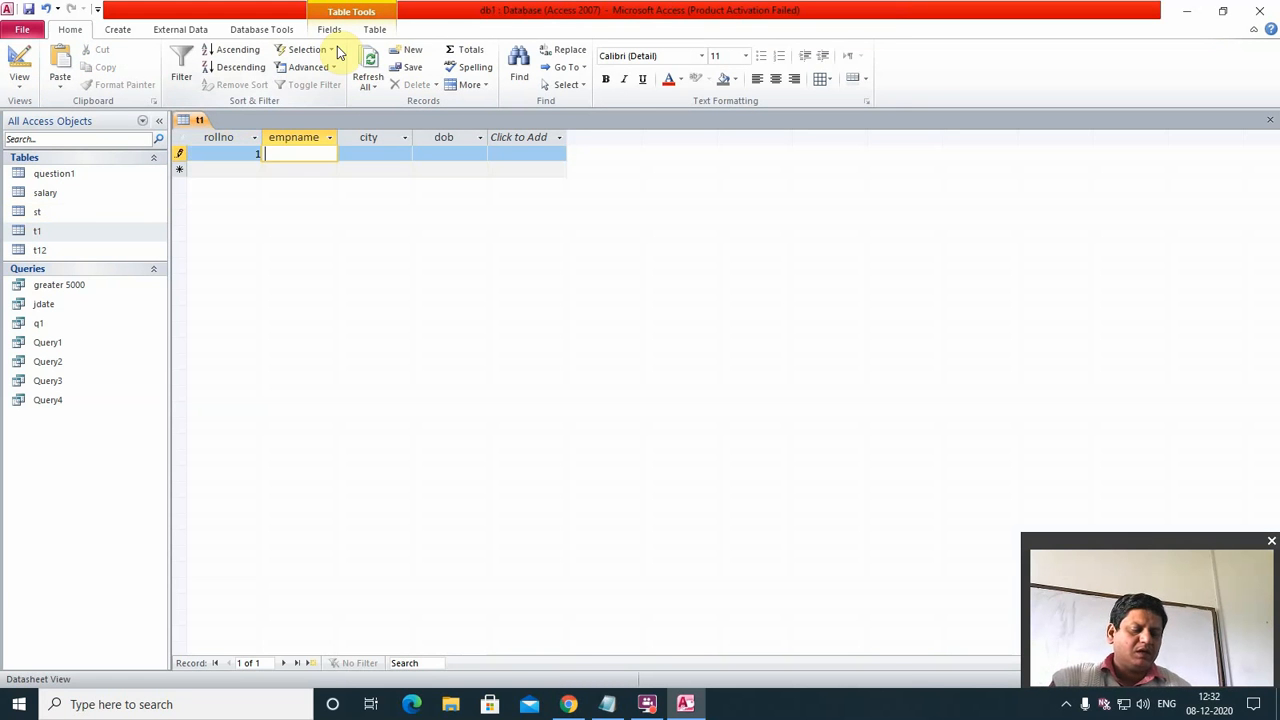
pyautogui.write('ram')
pyautogui.press('Tab')
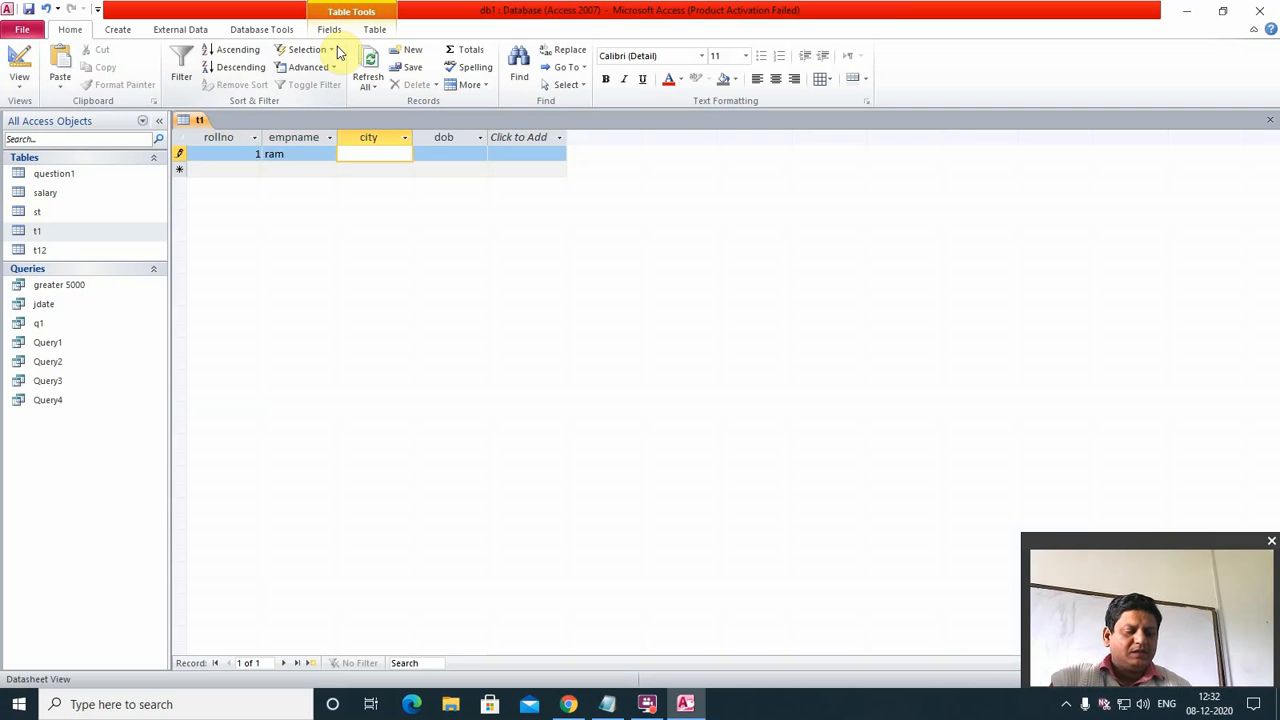
pyautogui.write('satna')
pyautogui.press('Tab')
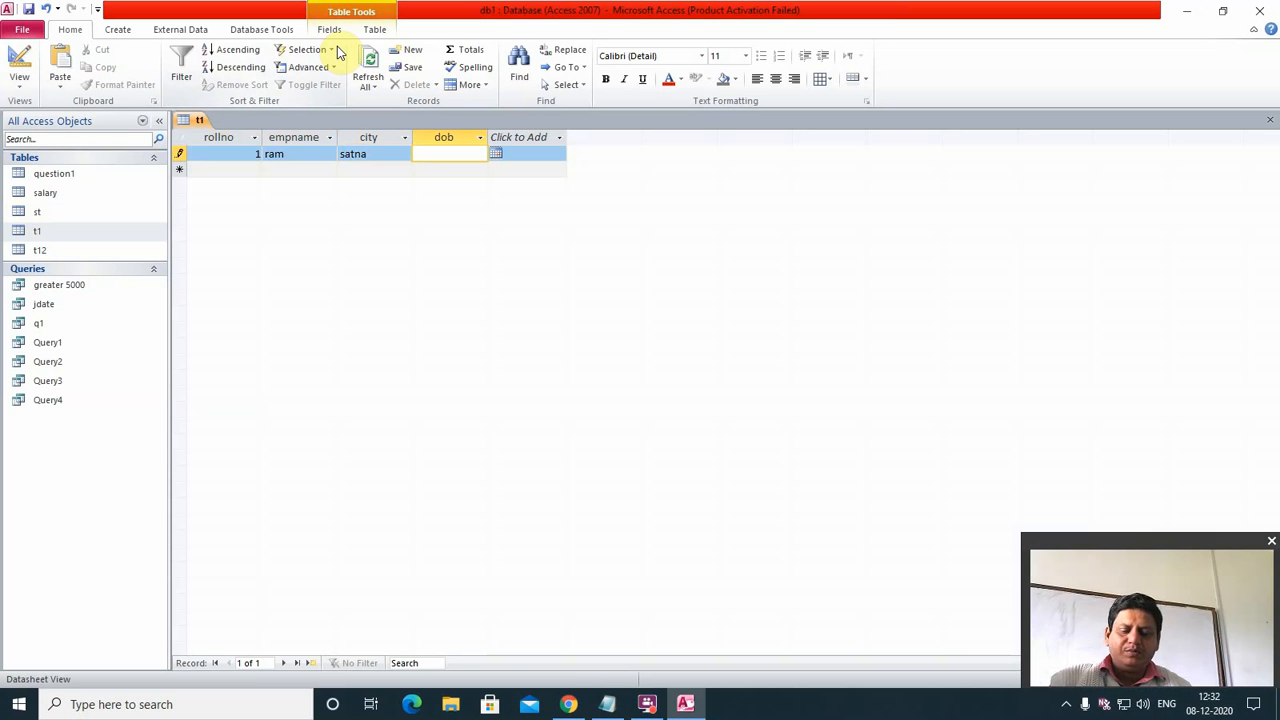
pyautogui.write('7 jul')
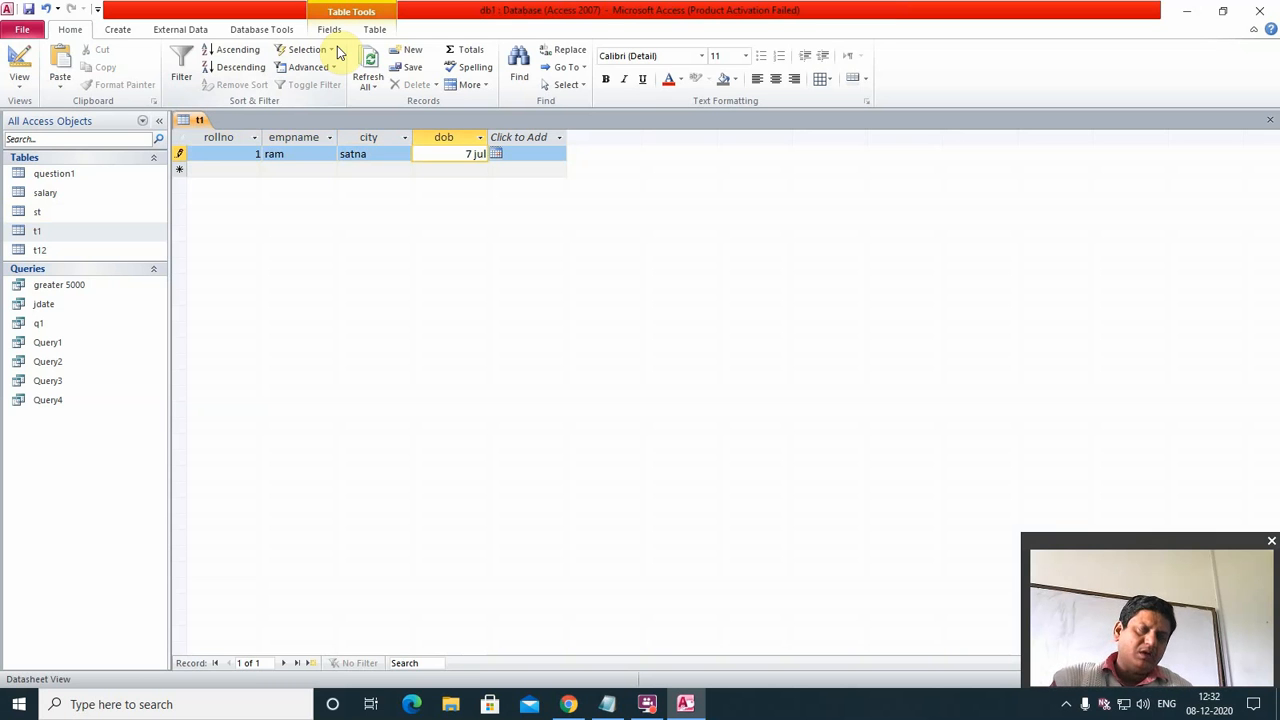
pyautogui.press('Down')
pyautogui.press('Left')
pyautogui.press('Left')
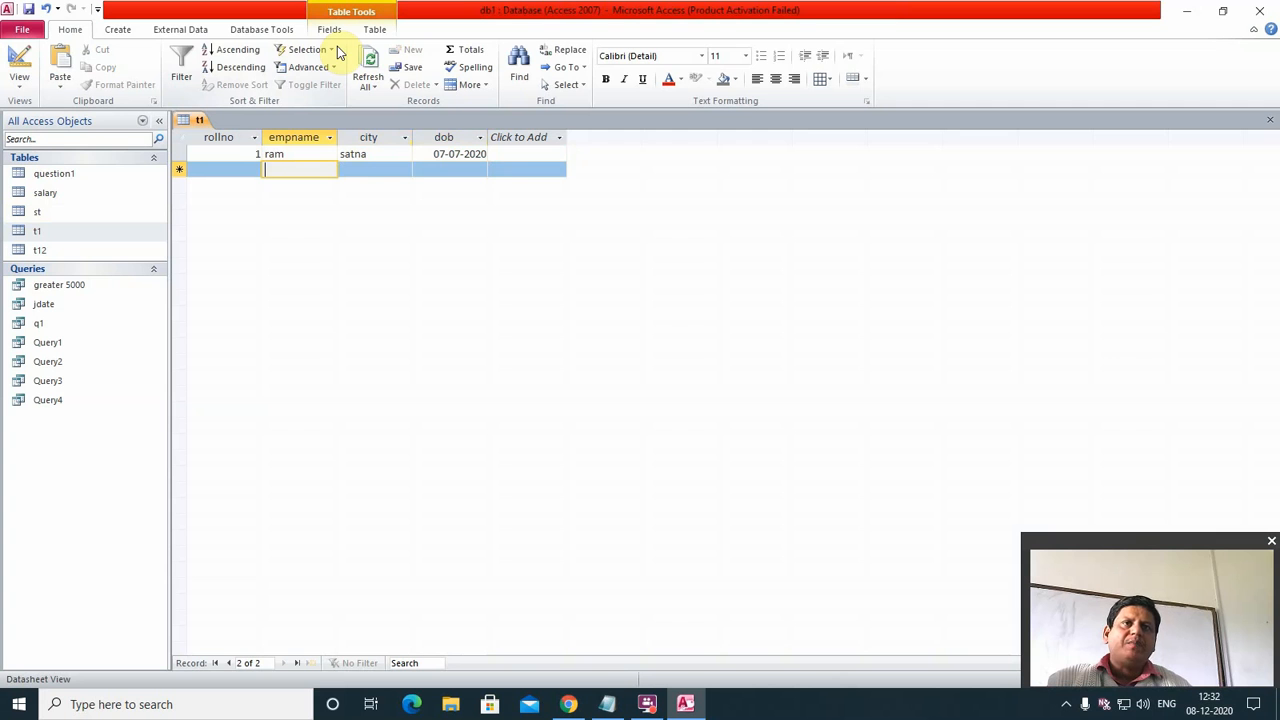
# Step: Try to add a second record with rollno left blank, an employee name, city rewa and a date of birth
pyautogui.write('ramesh')
pyautogui.press('Tab')
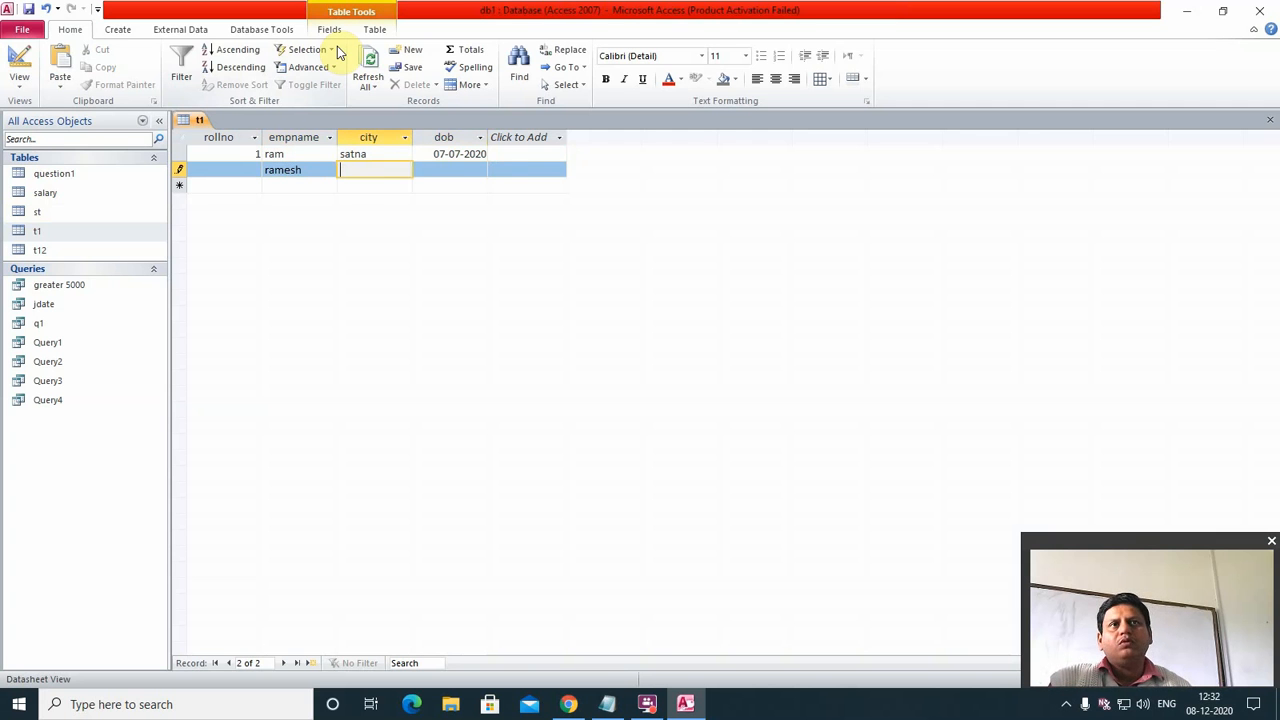
pyautogui.write('rewa')
pyautogui.press('Tab')
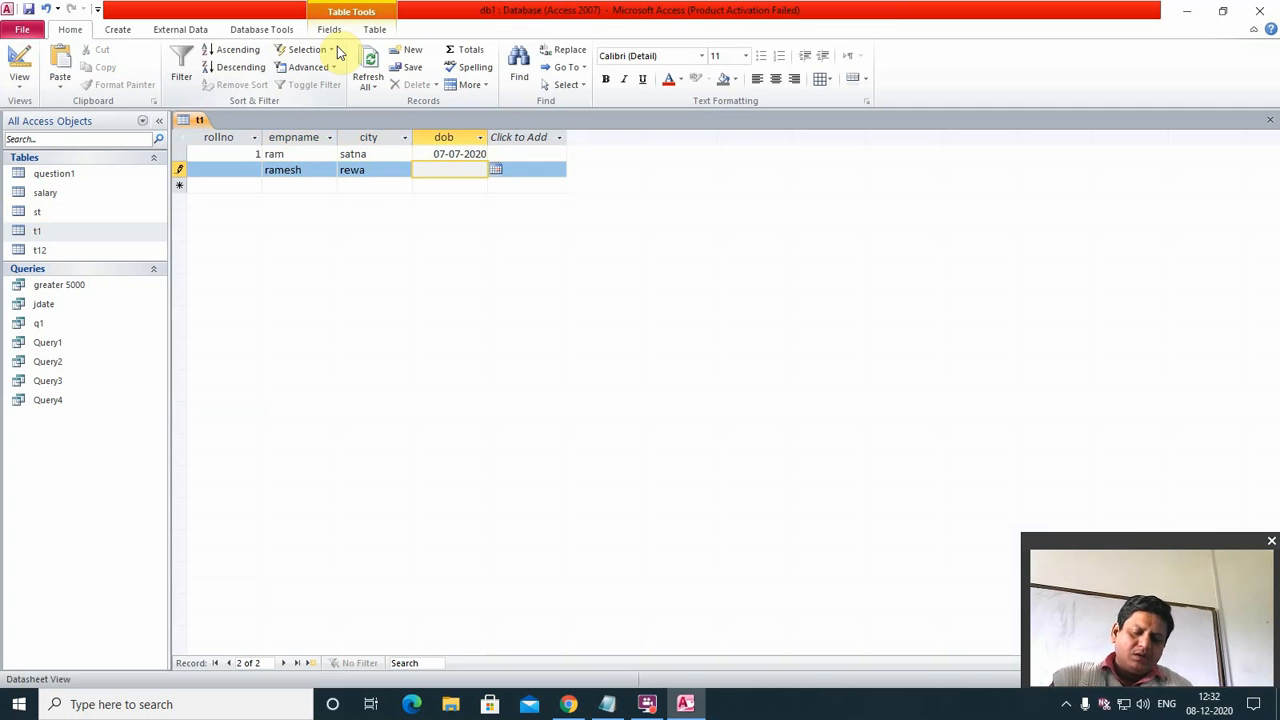
pyautogui.write('8')
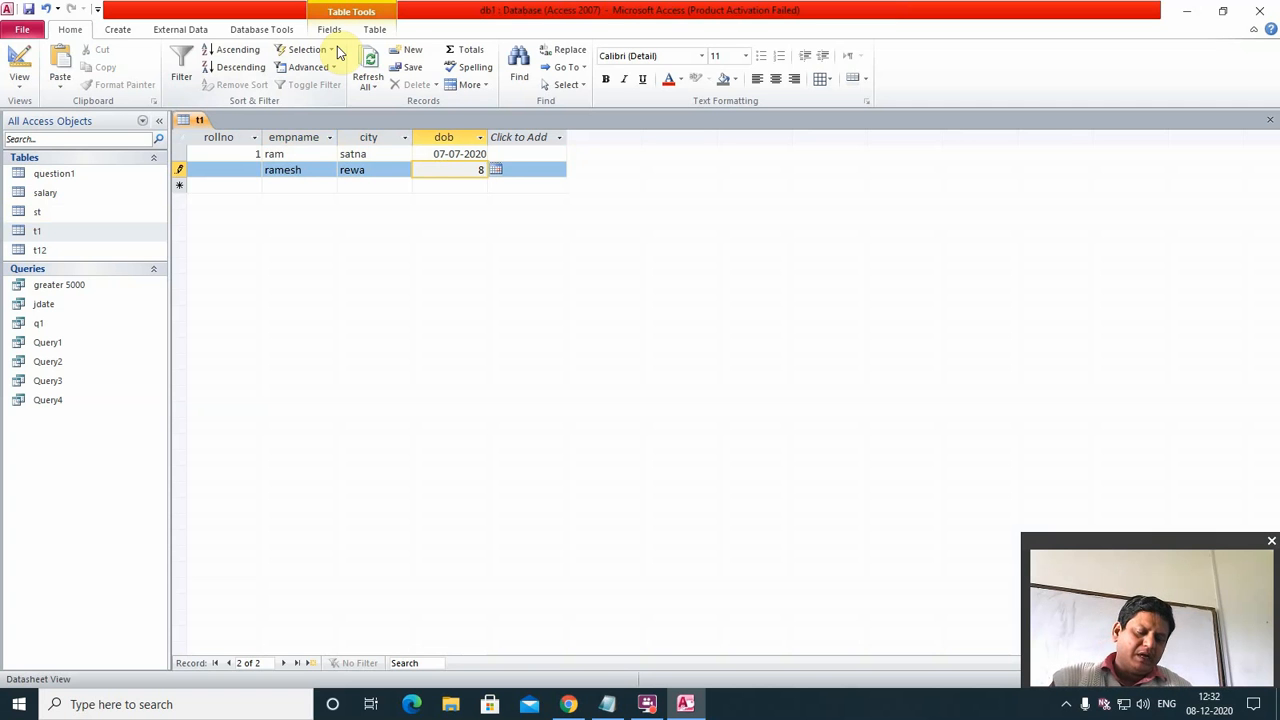
pyautogui.write(' aug')
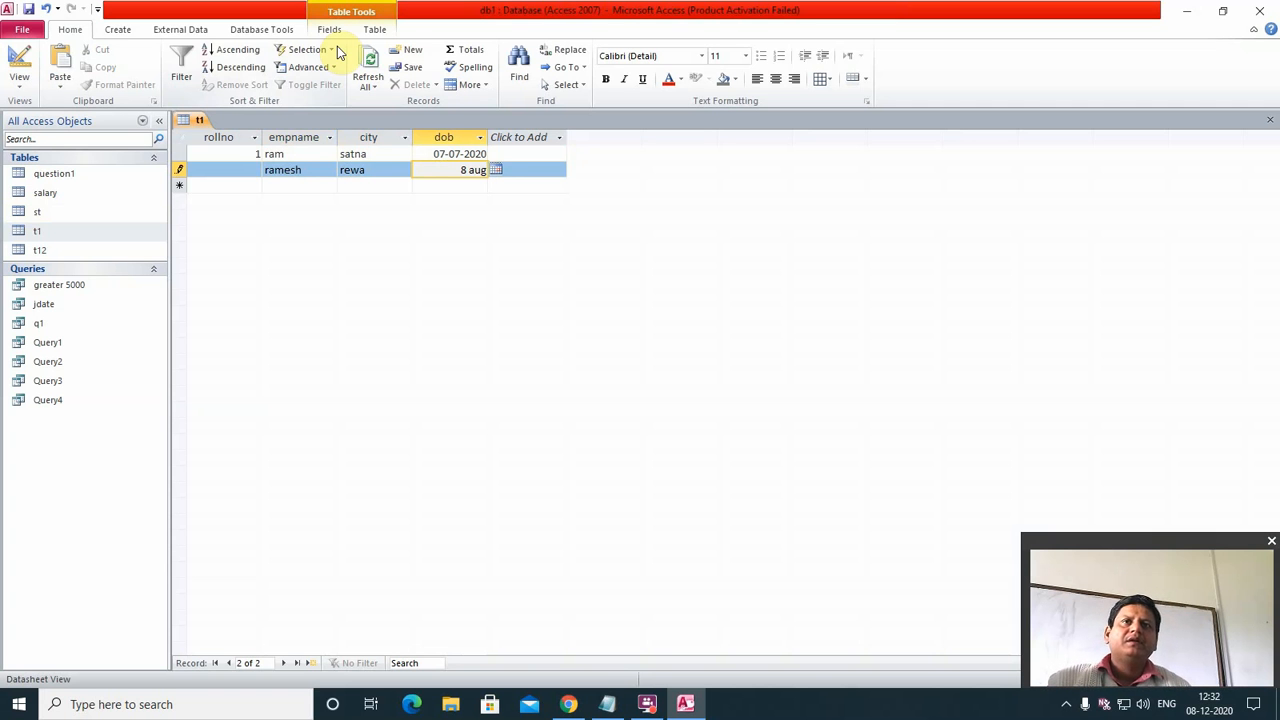
pyautogui.press('Tab')
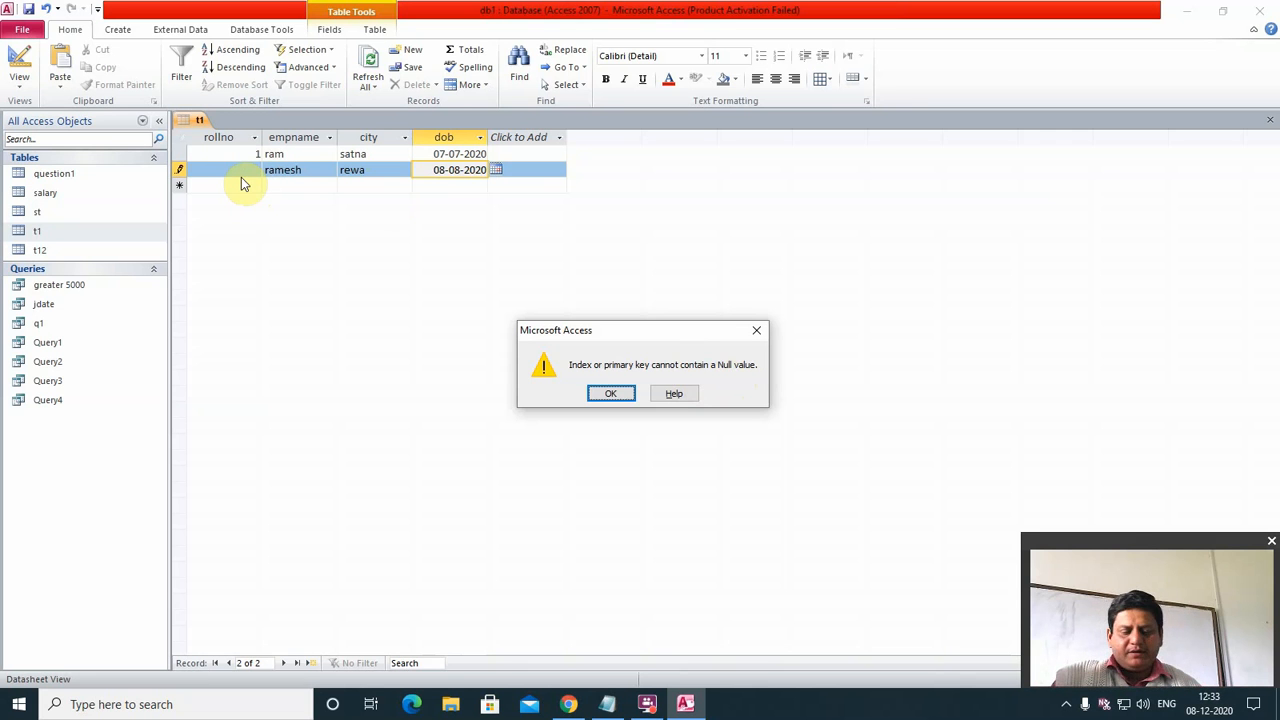
# Step: Dismiss the alert, set the second record's rollno to 2 and save the record
pyautogui.press('Return')
pyautogui.hotkey('shift', 'Tab')
pyautogui.hotkey('shift', 'Tab')
pyautogui.hotkey('shift', 'Tab')
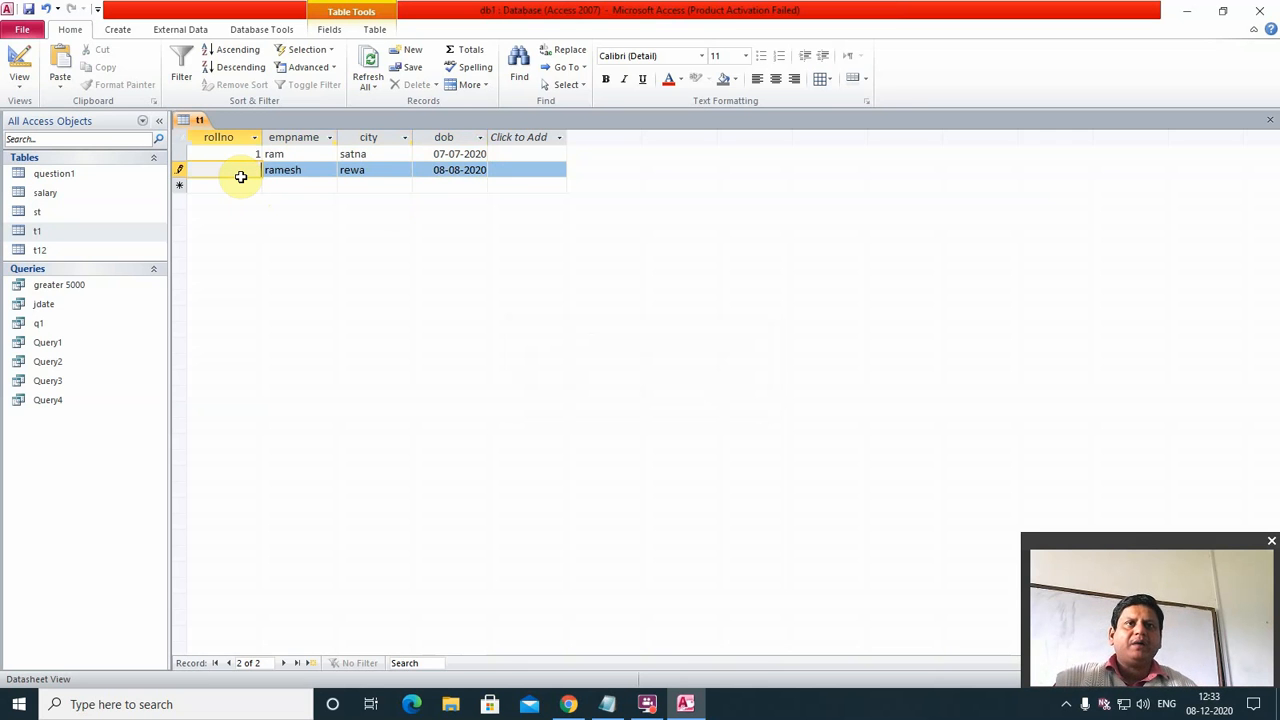
pyautogui.write('2')
pyautogui.press('Down')
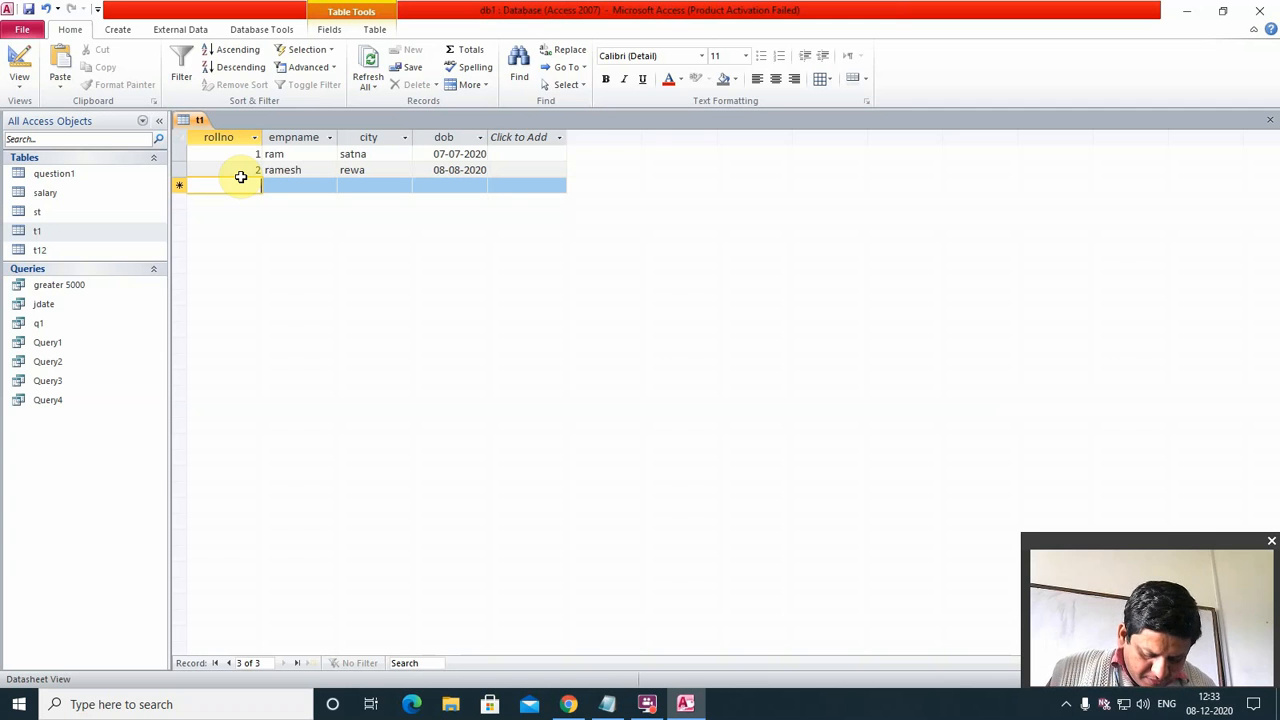
# Step: Try to add a third record with the duplicate rollno 1, an employee name, city chitrakoot and a date of birth
pyautogui.write('1')
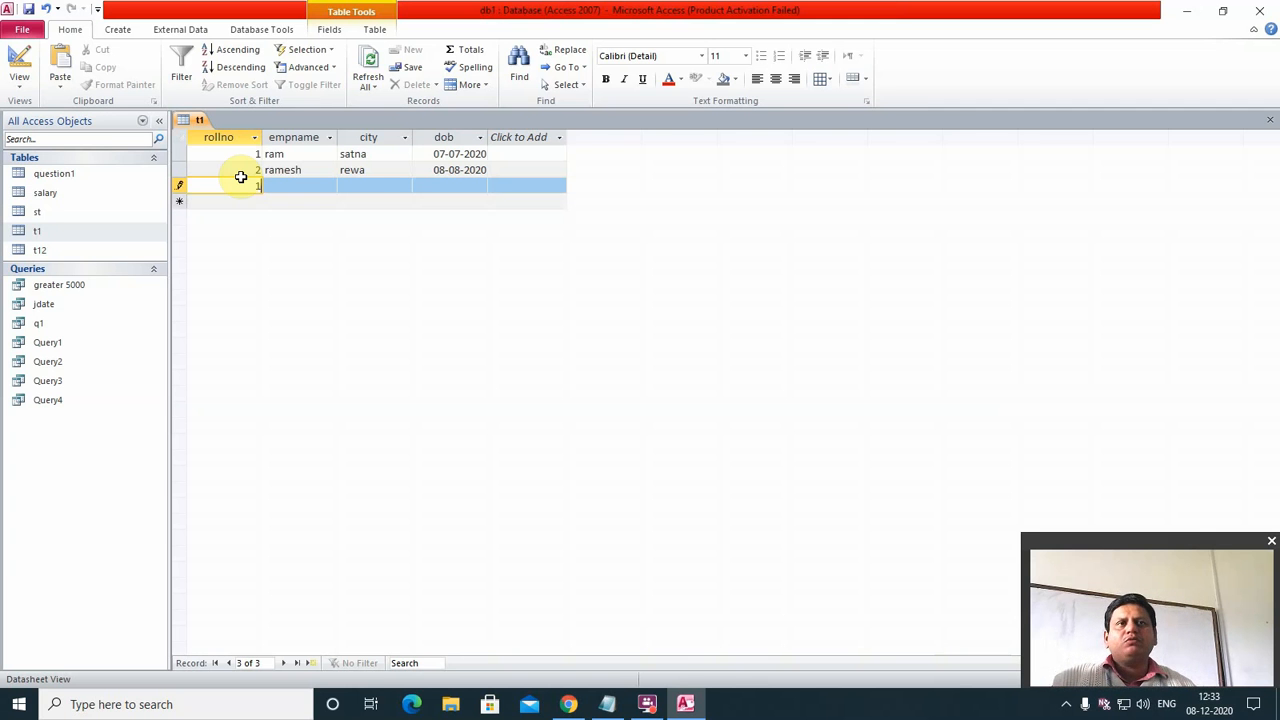
pyautogui.press('Tab')
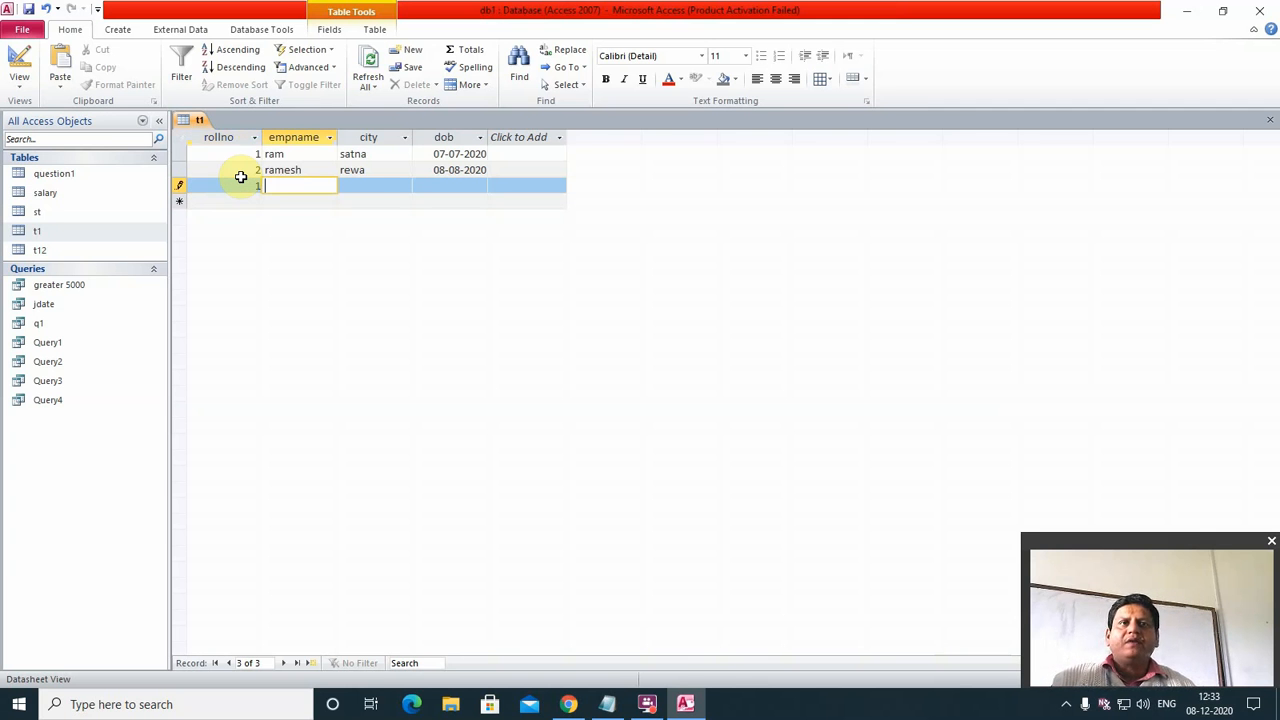
pyautogui.write('ba')
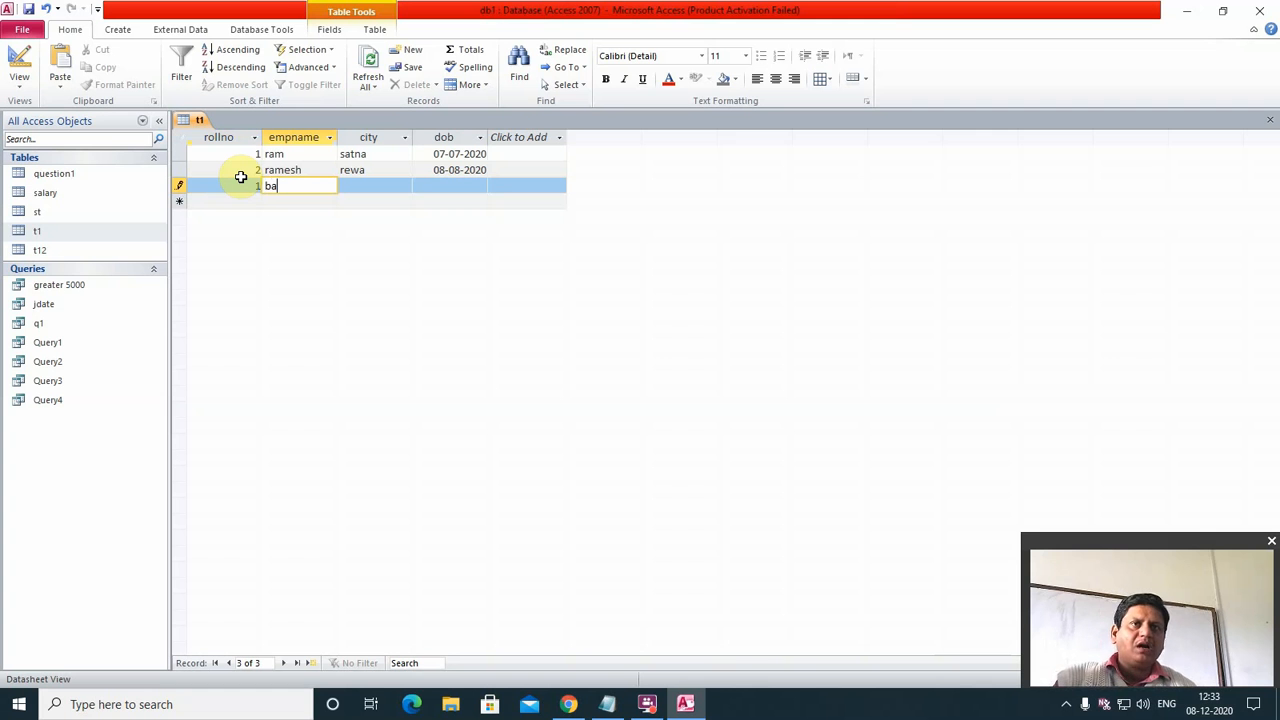
pyautogui.write('bu')
pyautogui.press('Tab')
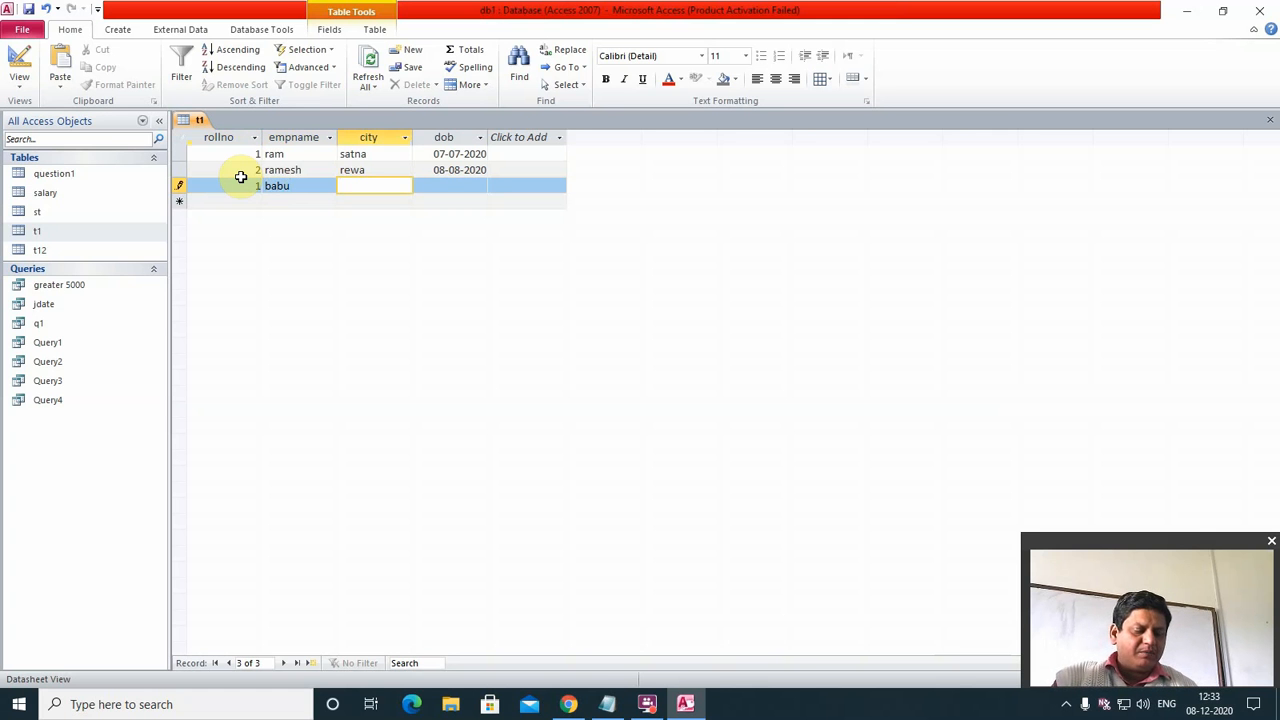
pyautogui.write('chitrakoot')
pyautogui.press('Tab')
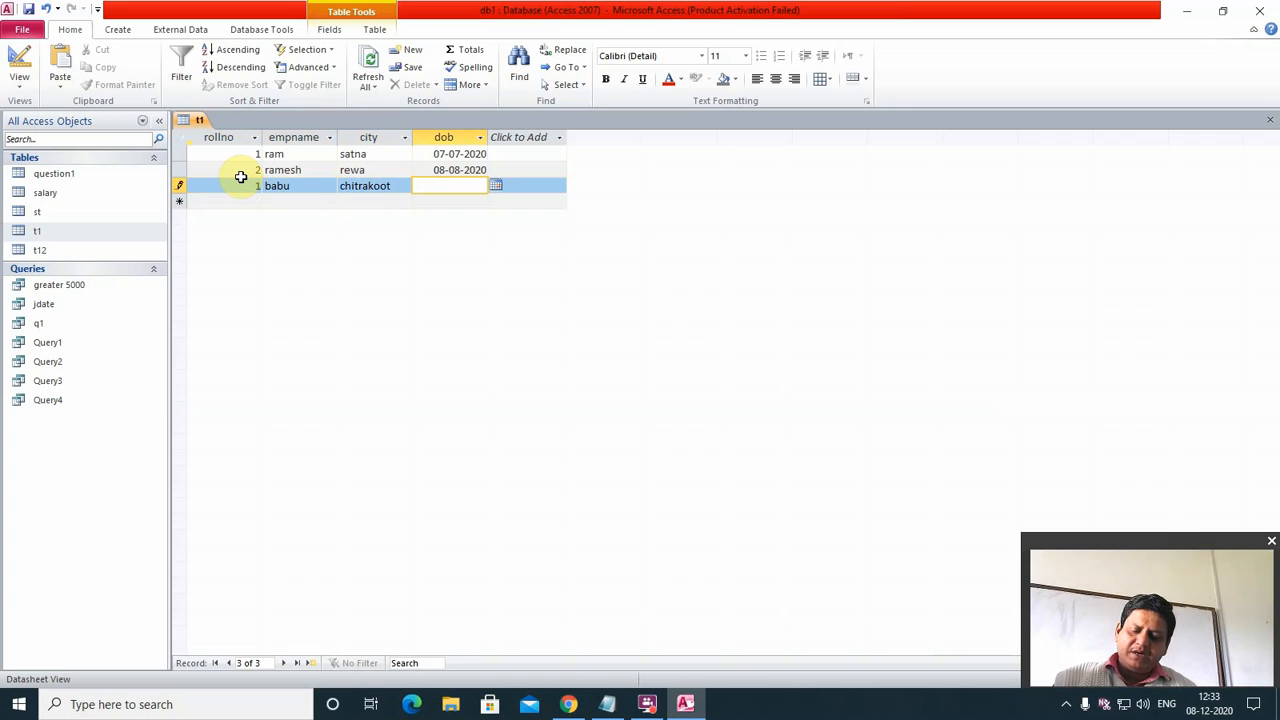
pyautogui.write('dec')
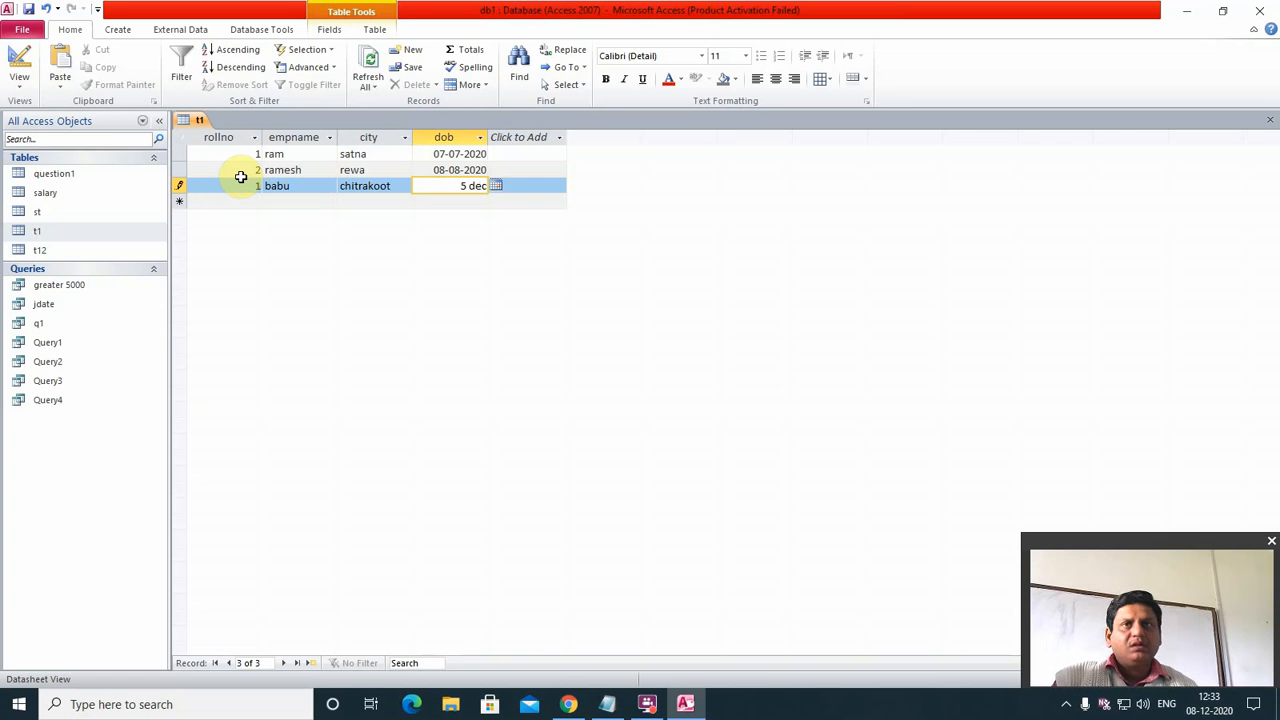
pyautogui.press('Return')
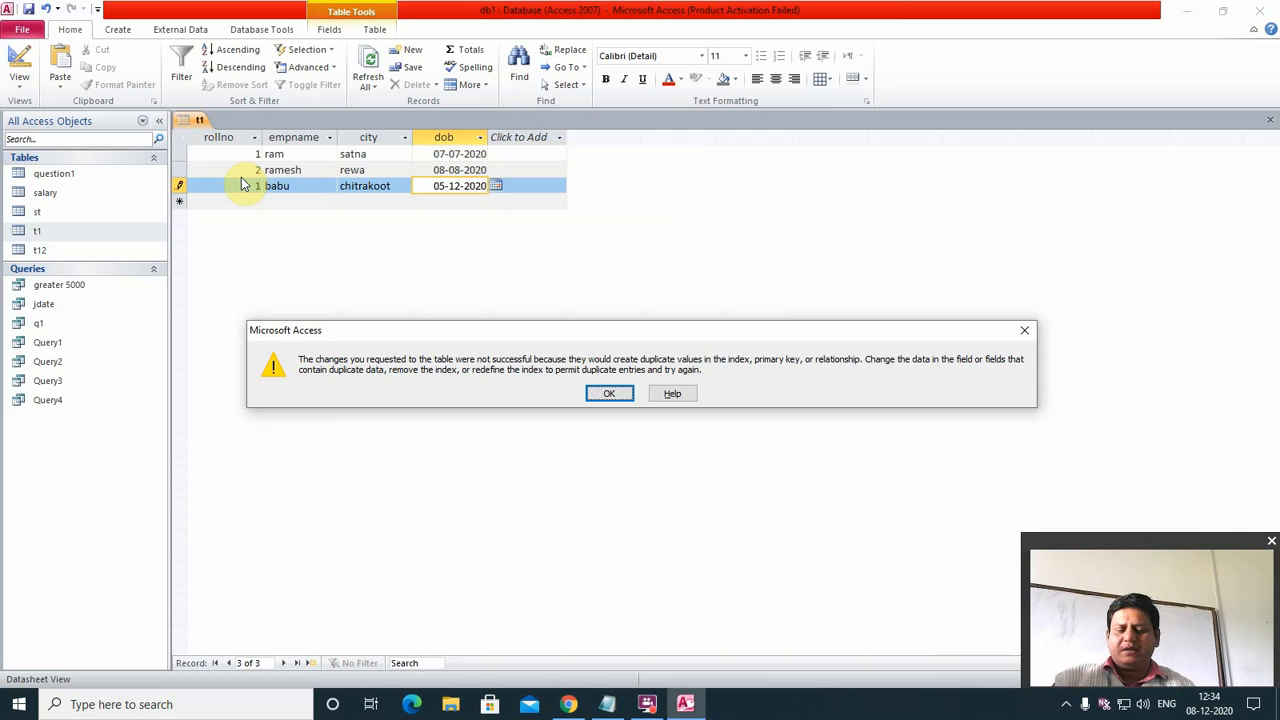
# Step: Dismiss the alert, change the third record's rollno to 3 and save the record
pyautogui.press('Return')
pyautogui.click(241, 178)
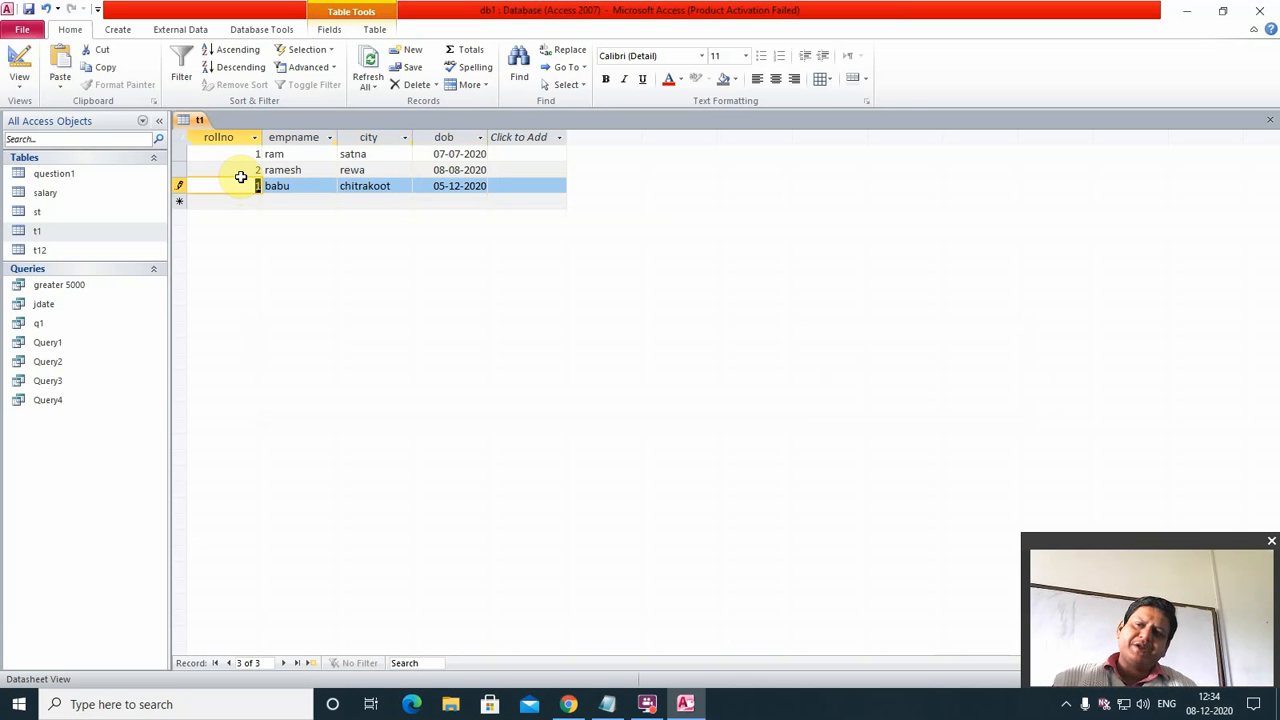
pyautogui.write('3')
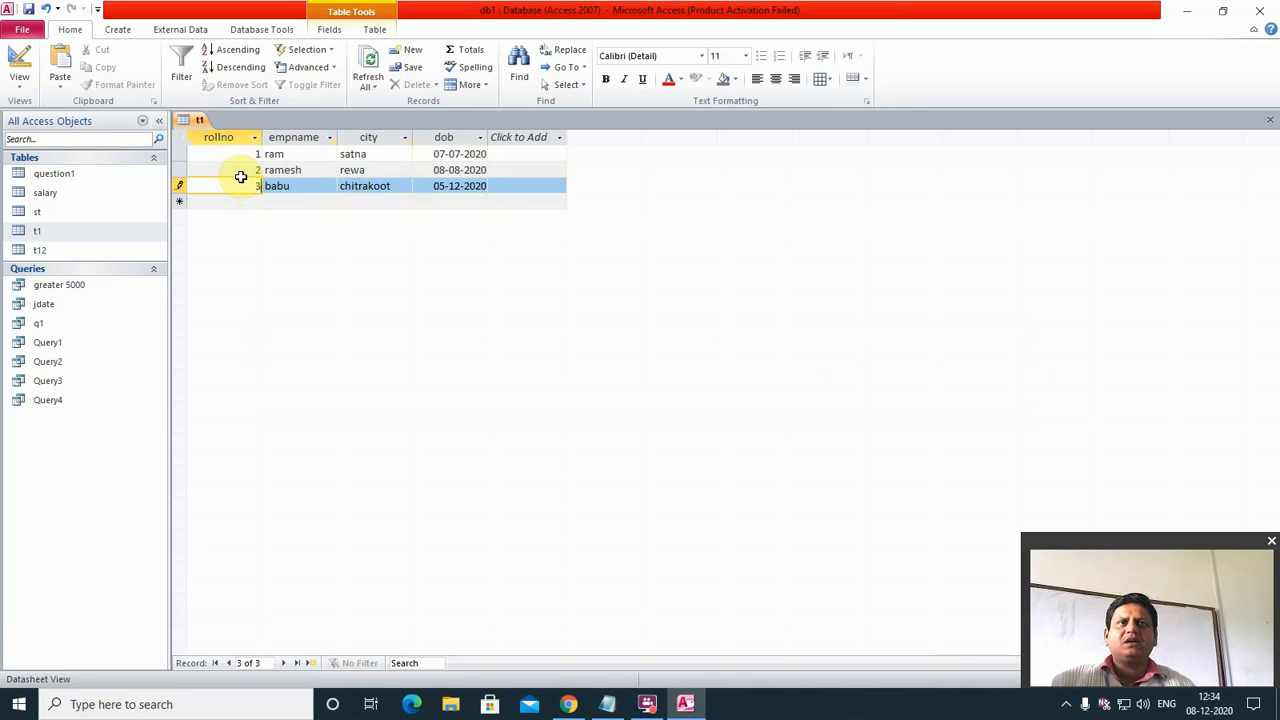
pyautogui.press('Down')
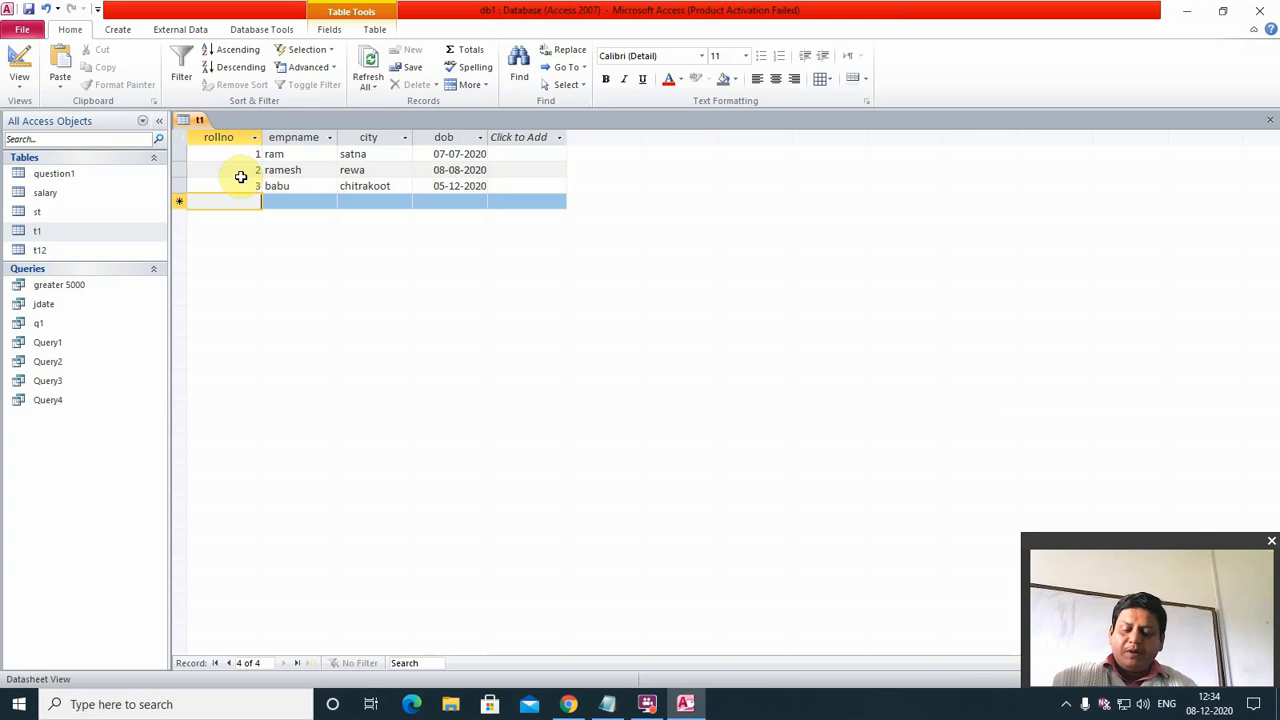
# Step: Add a record containing only rollno 4 and another with rollno 5, an employee name, city satna and a date of birth
pyautogui.write('4')
pyautogui.press('Down')
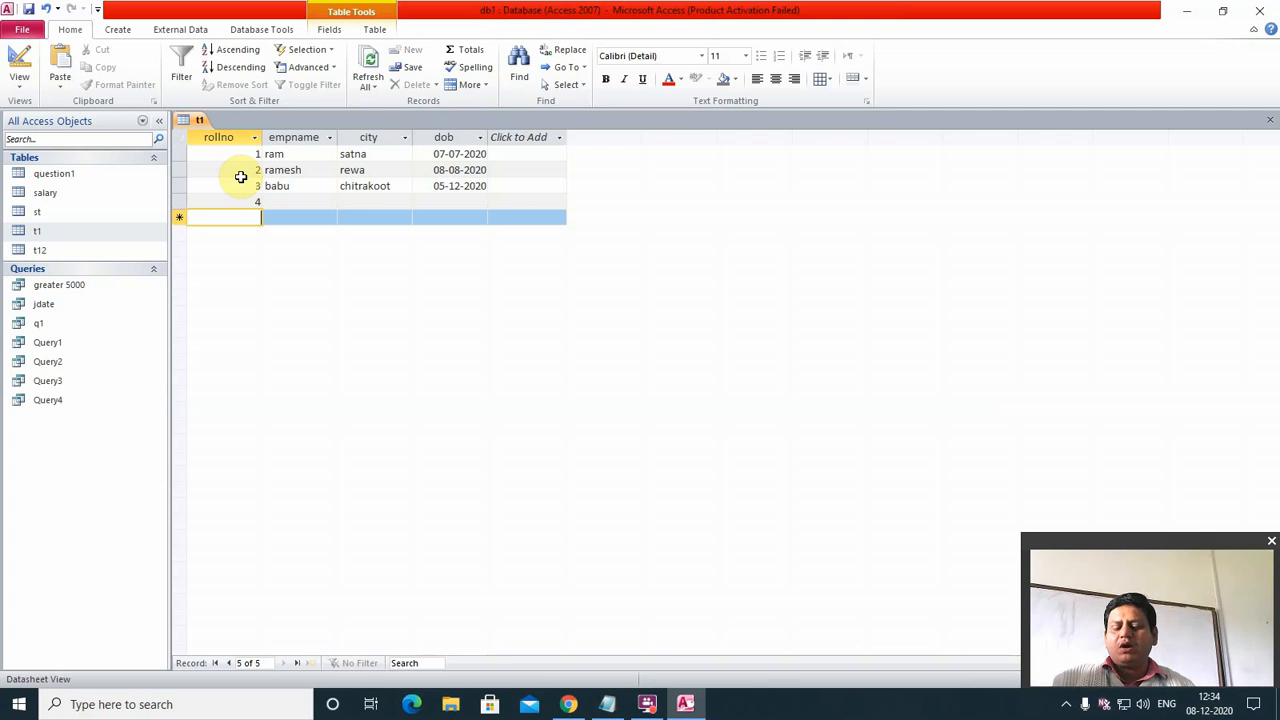
pyautogui.write('5')
pyautogui.press('Tab')
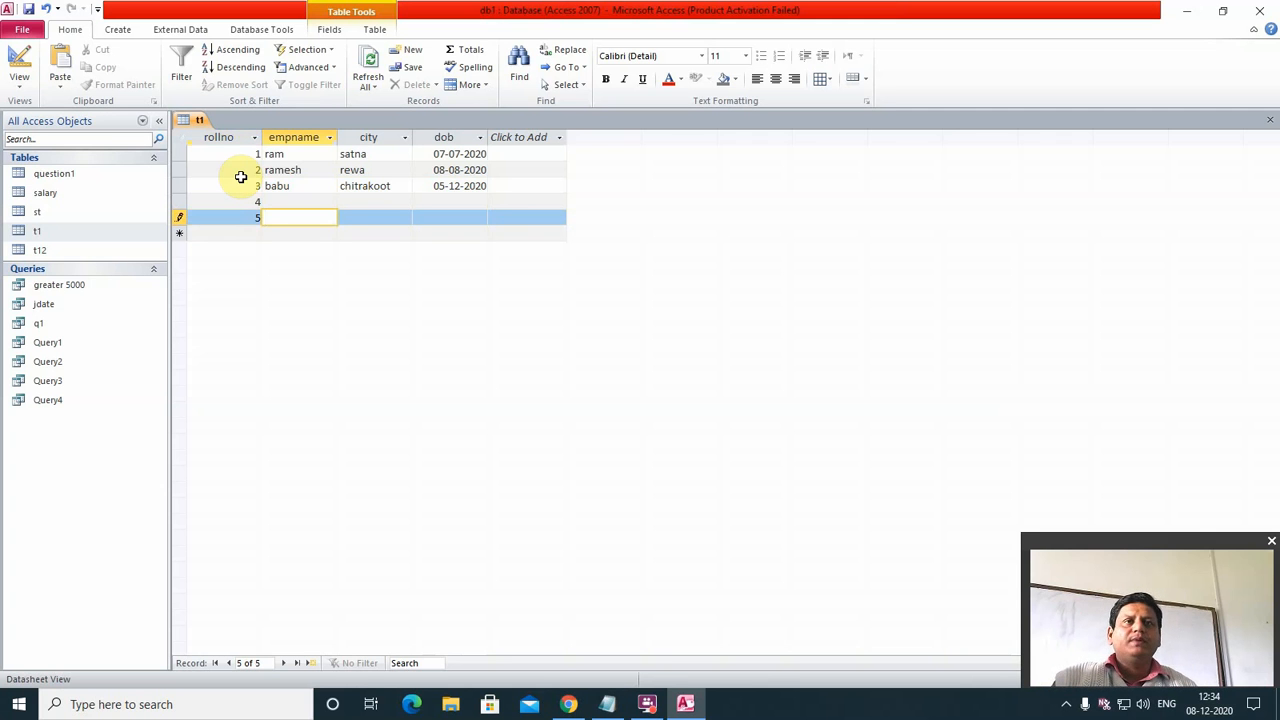
pyautogui.write('ram')
pyautogui.press('Tab')
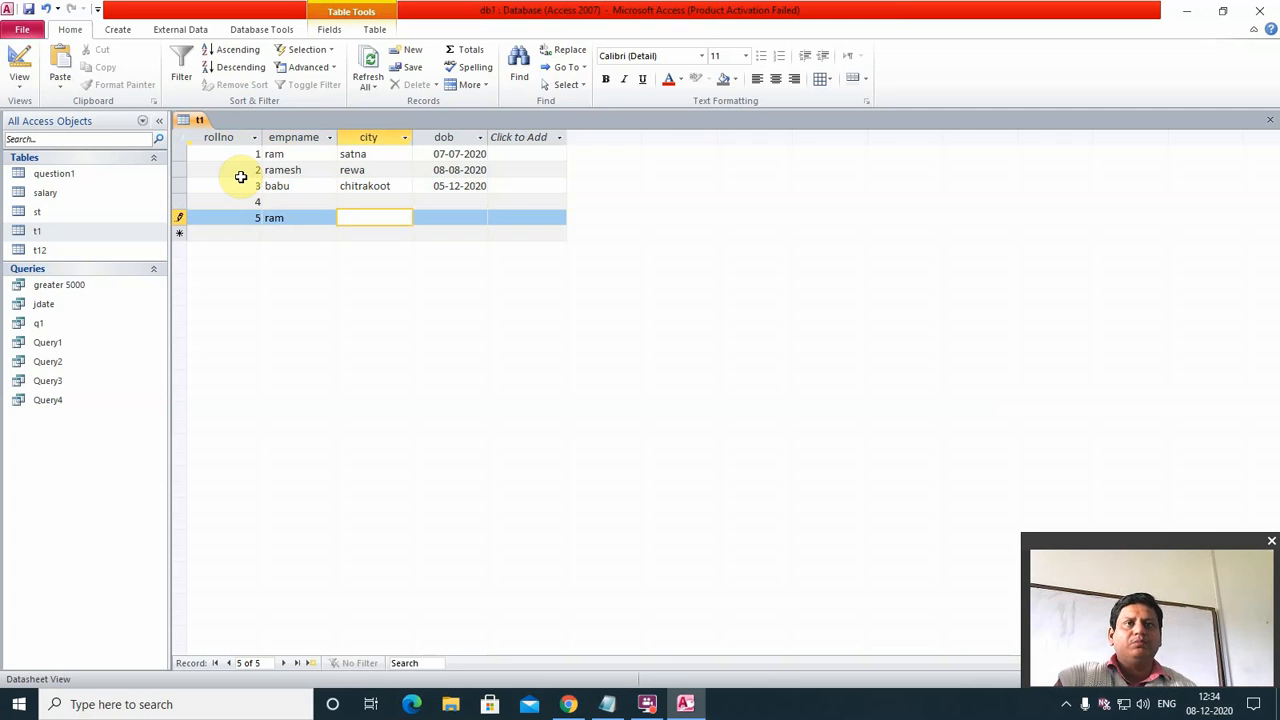
pyautogui.write('satna')
pyautogui.press('Tab')
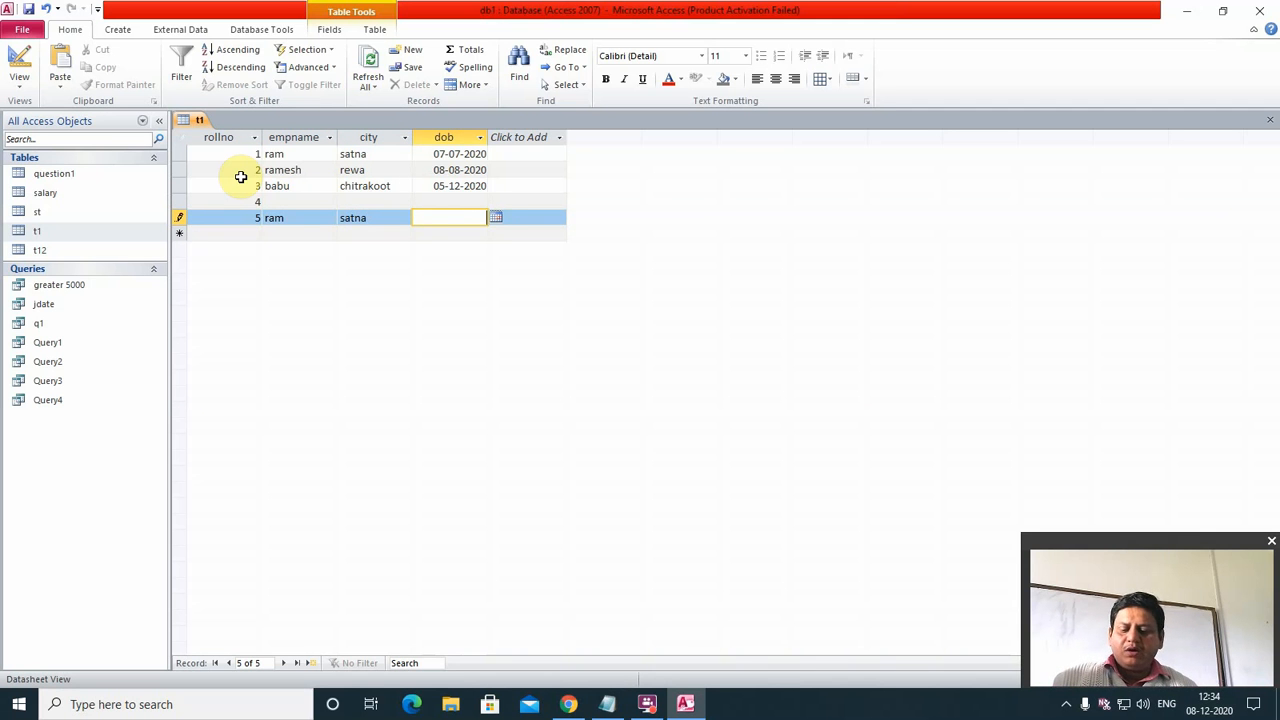
pyautogui.write('07 ju')
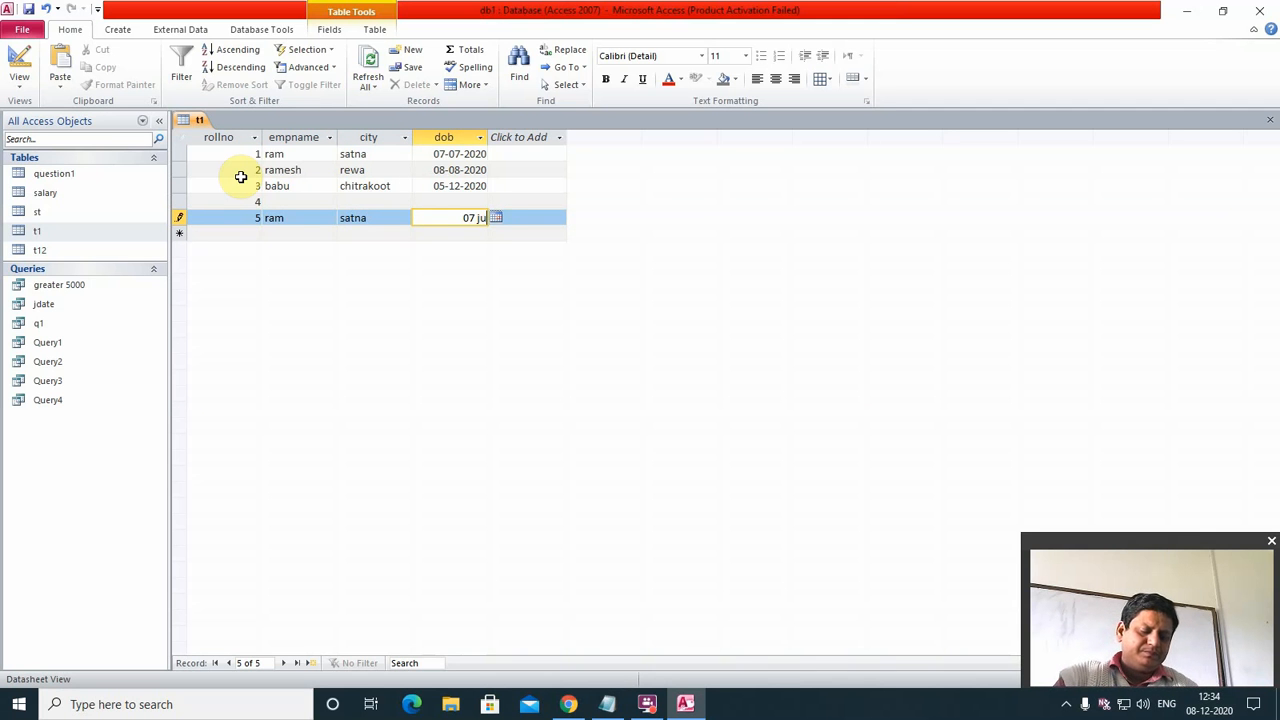
pyautogui.write('l')
pyautogui.press('Down')
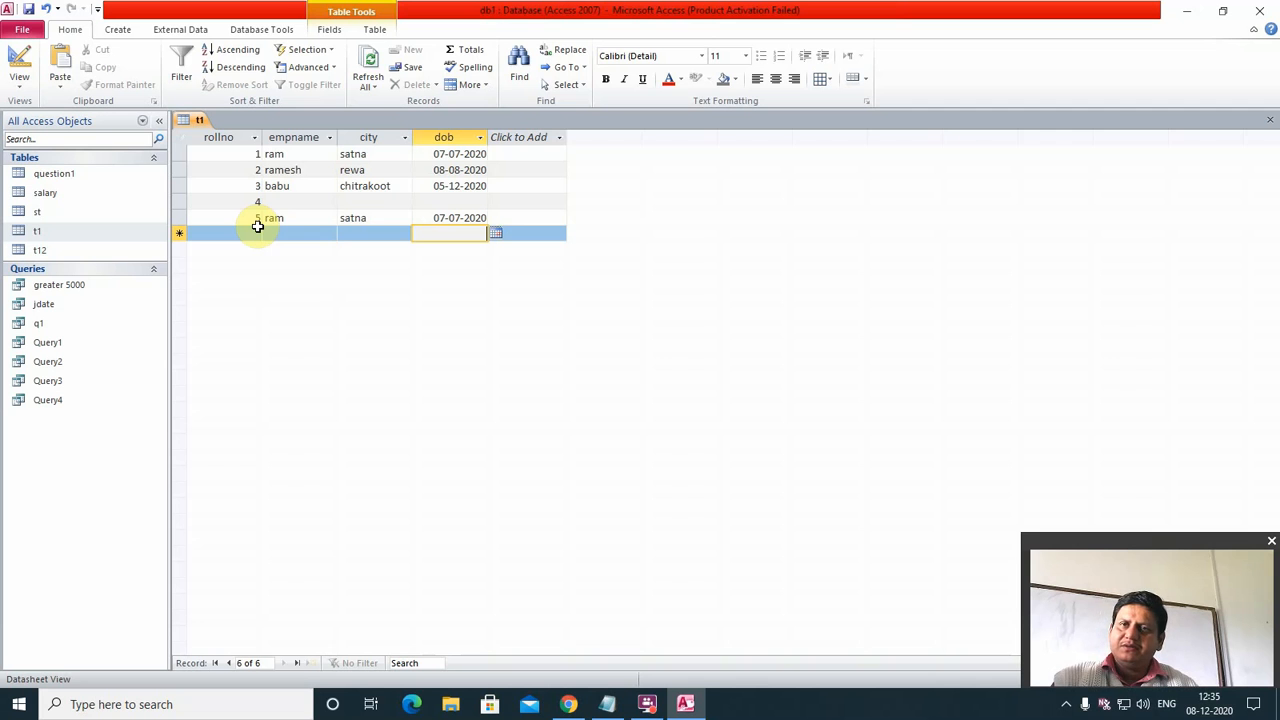
# Step: Close table t1, reopen it in Design view and inspect the Required property of the empname field
pyautogui.click(1270, 119)
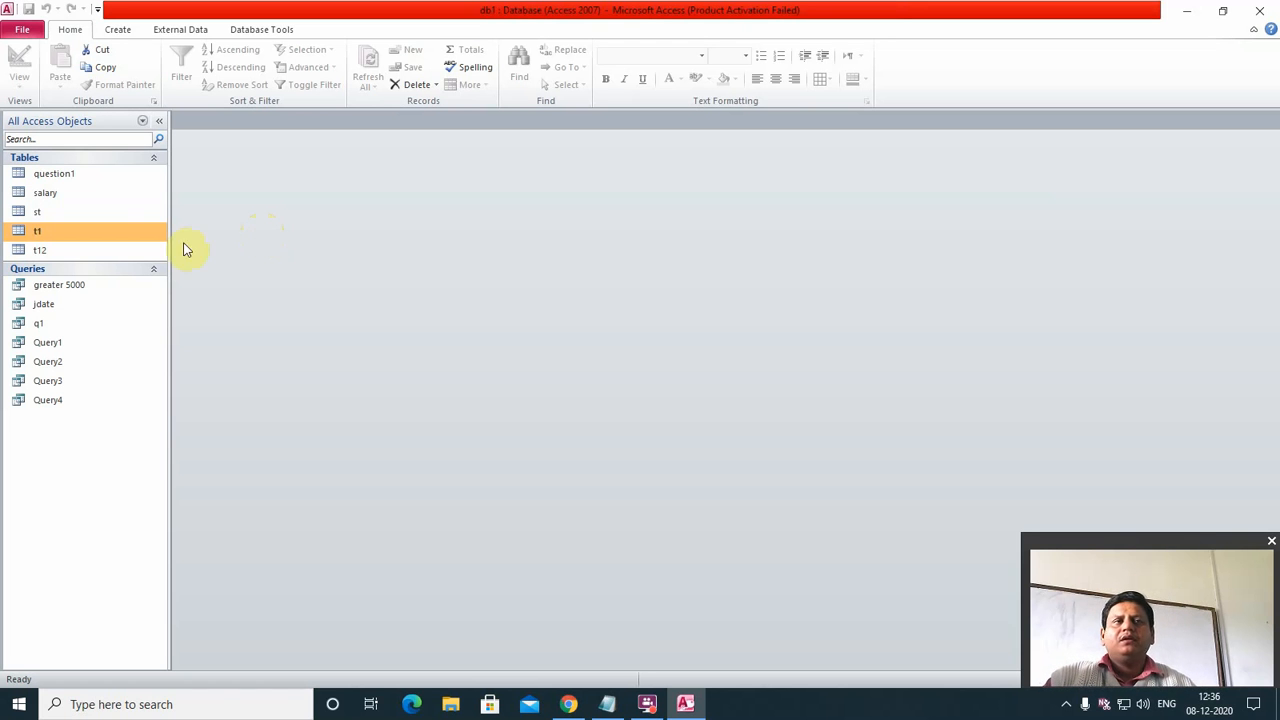
pyautogui.rightClick(38, 243)
pyautogui.click(69, 261)
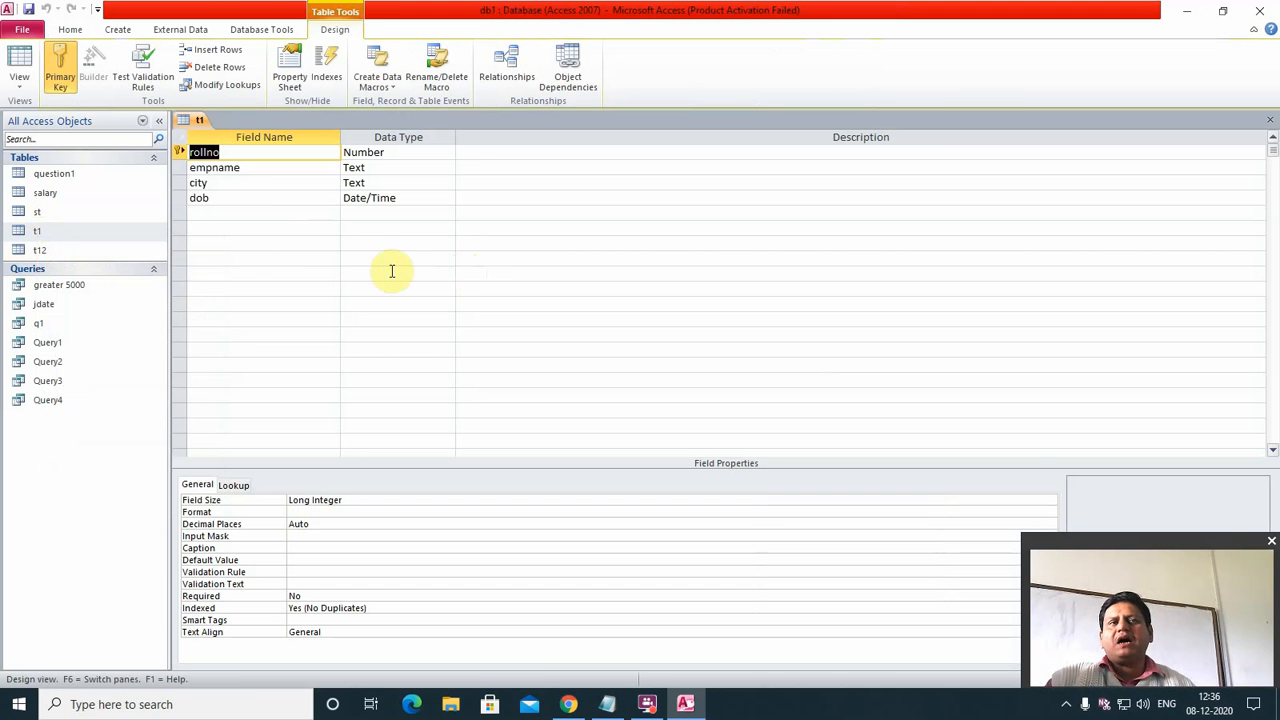
pyautogui.click(243, 169)
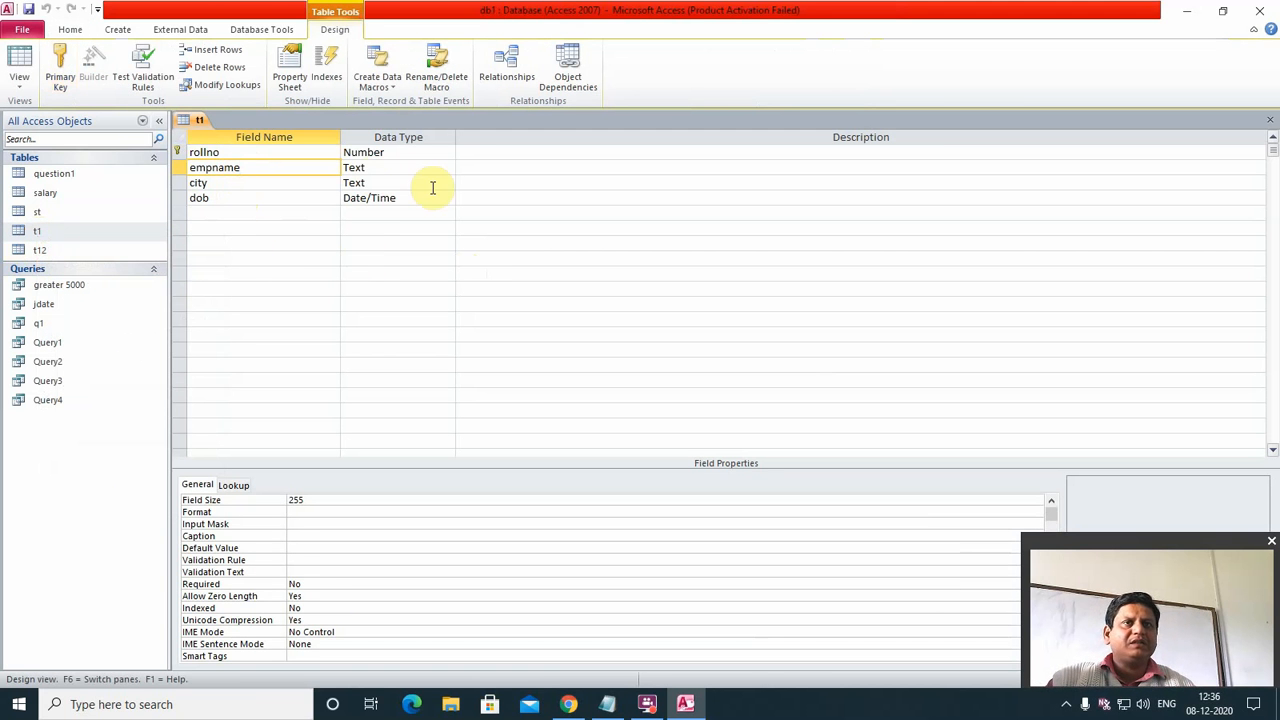
pyautogui.click(320, 573)
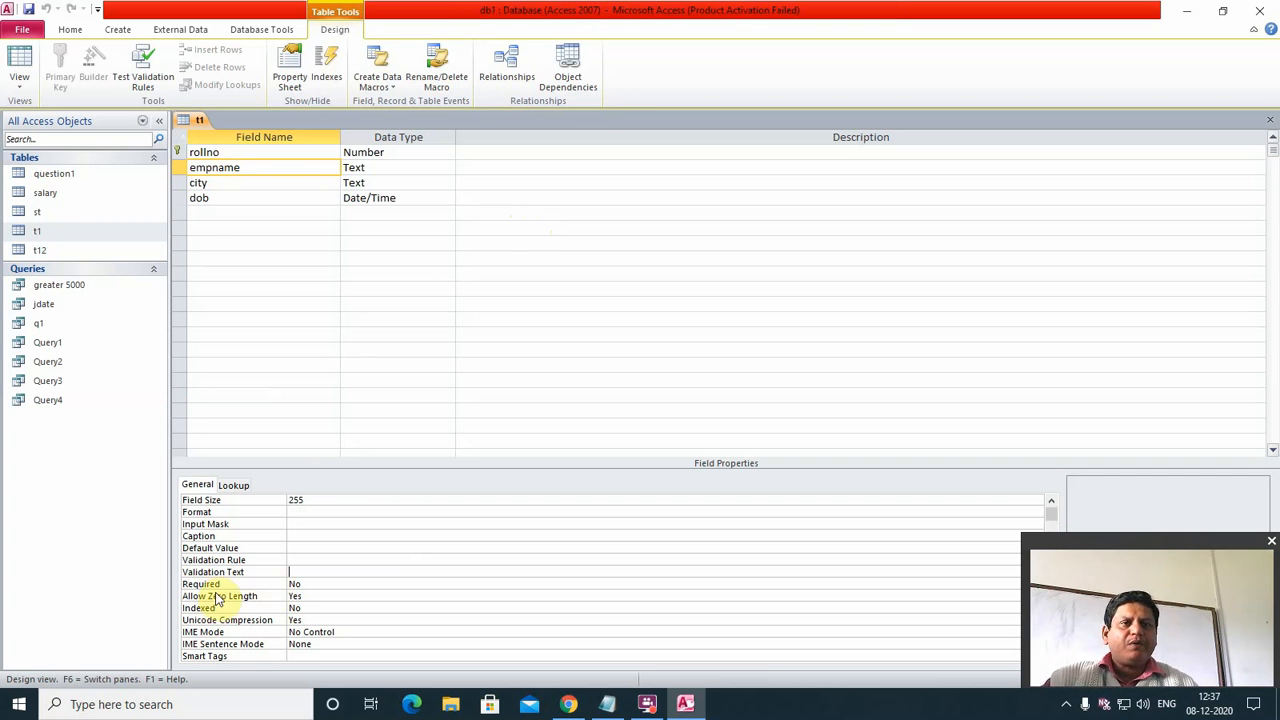
pyautogui.click(300, 584)
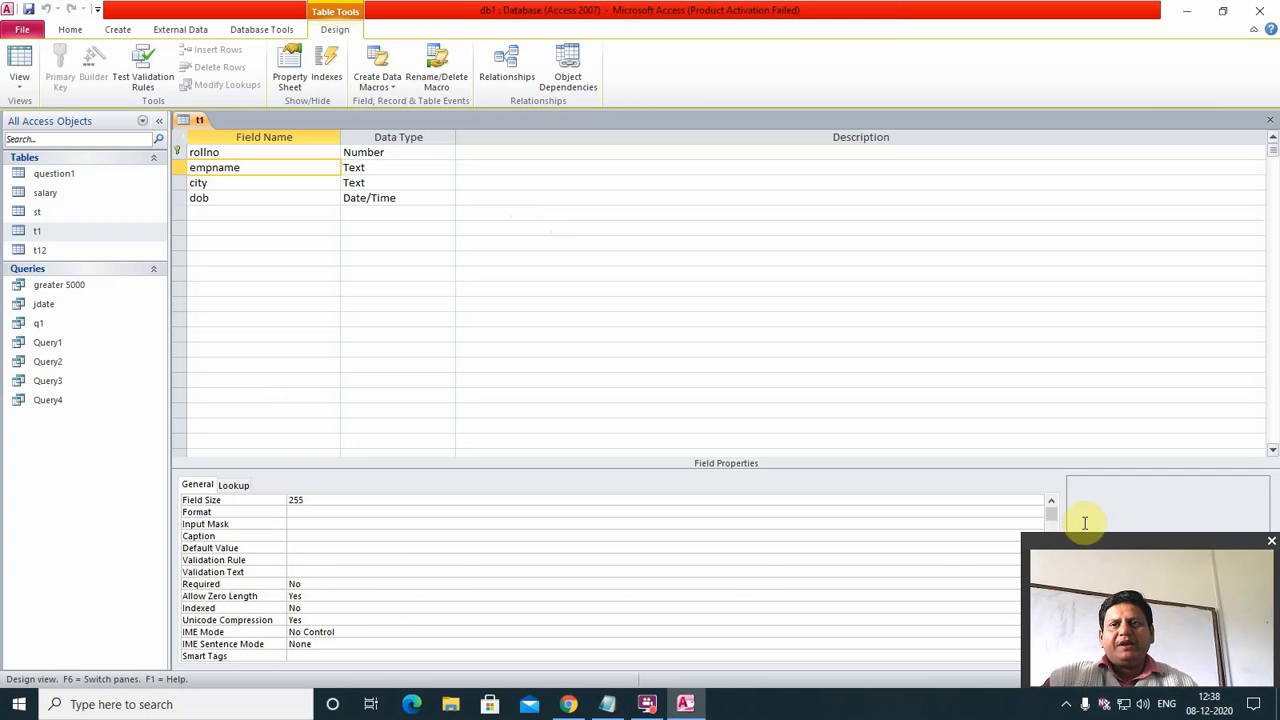
pyautogui.moveTo(1146, 544); pyautogui.dragTo(1175, 18)
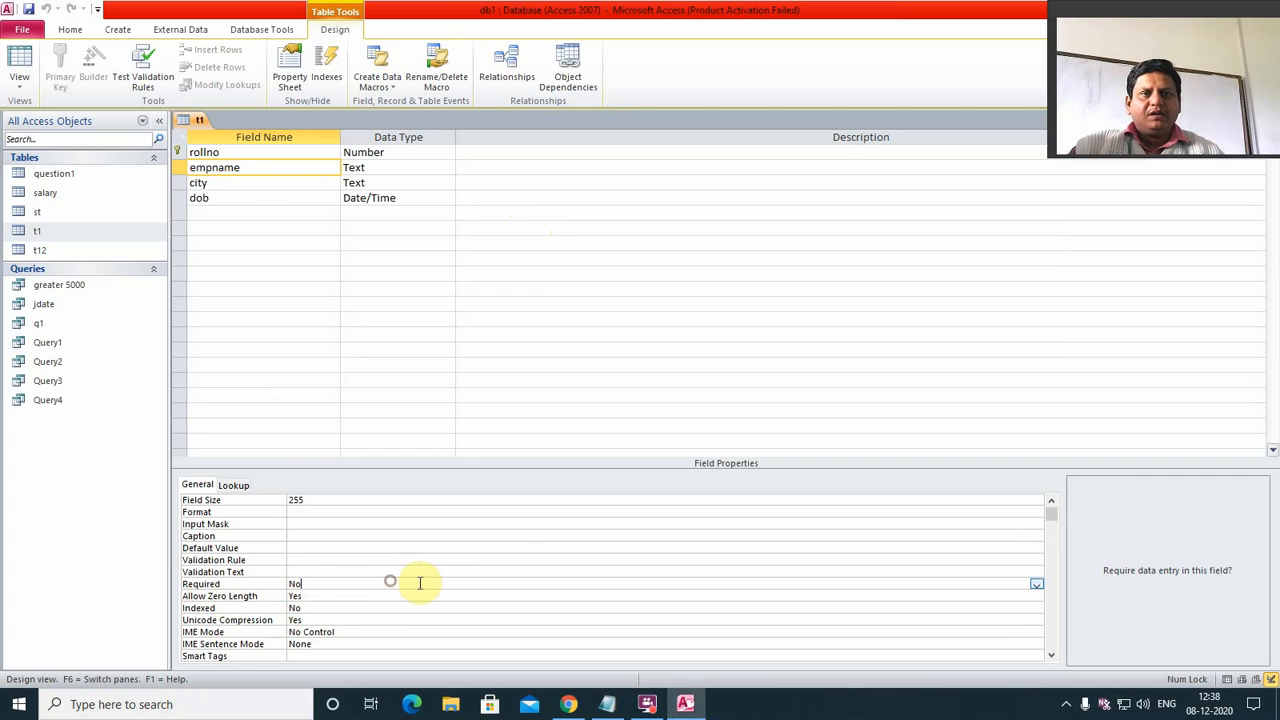
# Step: Set the Required property of the city field to Yes
pyautogui.click(220, 182)
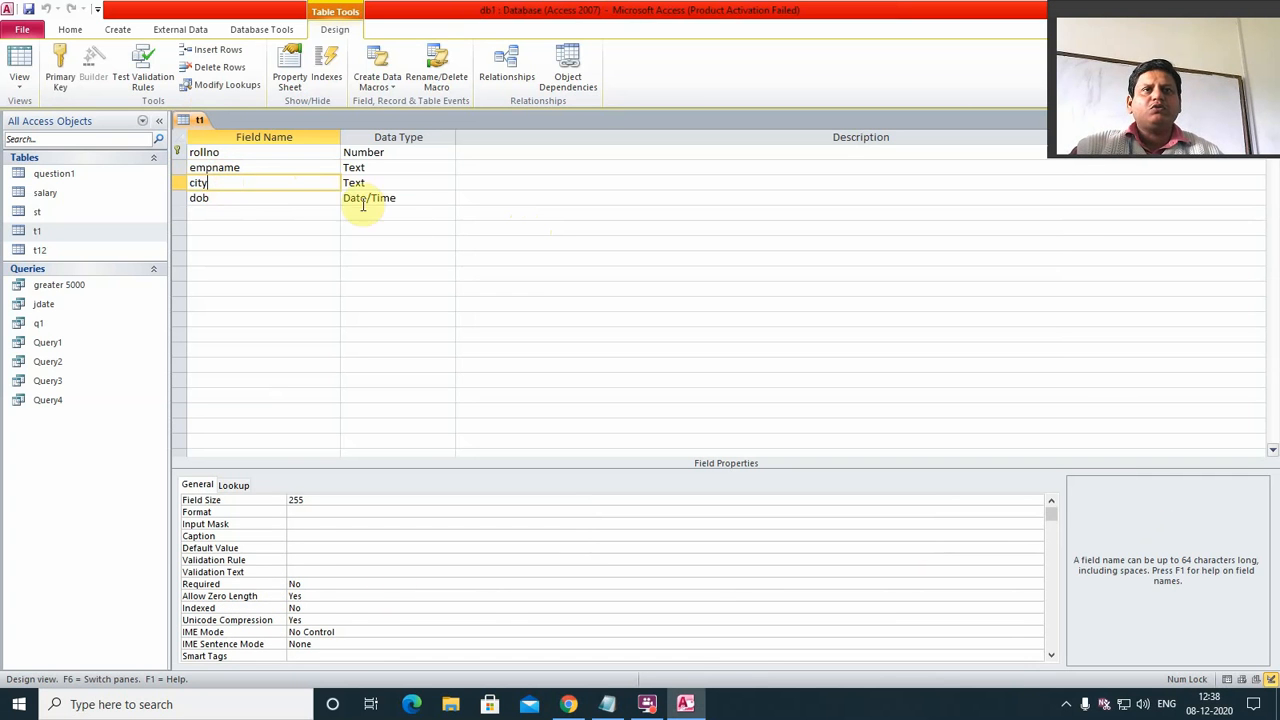
pyautogui.click(320, 585)
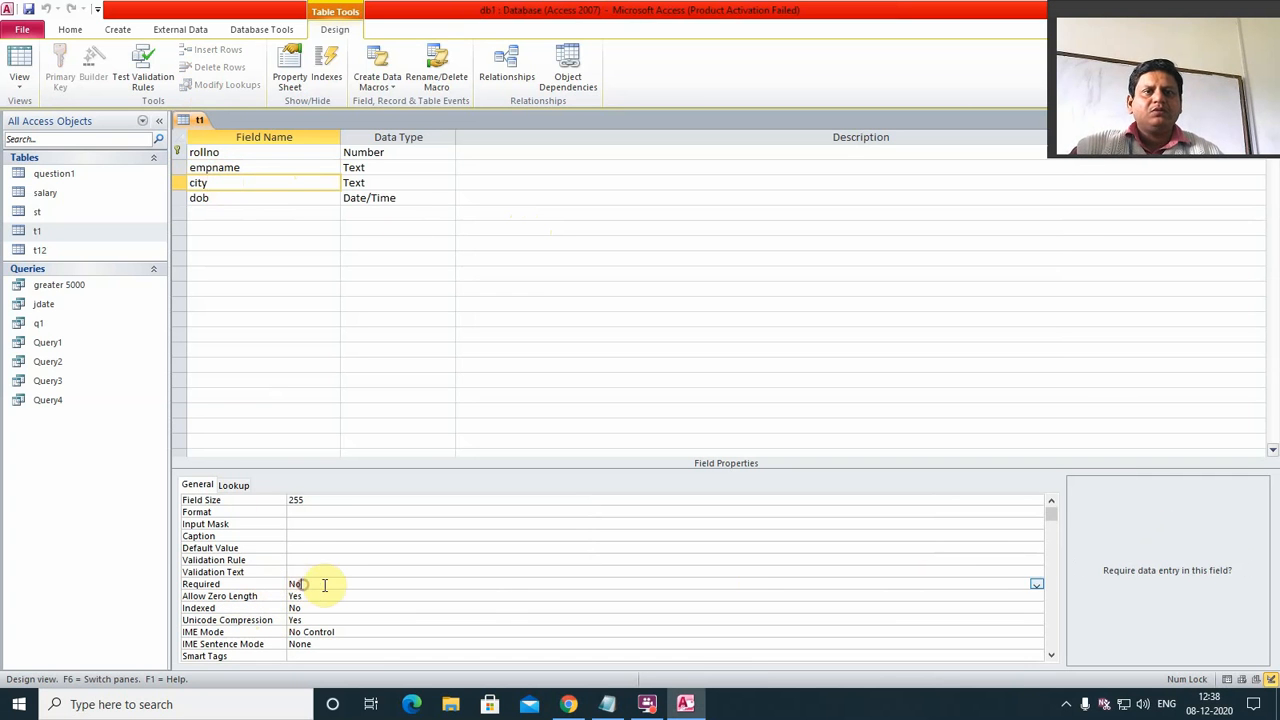
pyautogui.click(1038, 586)
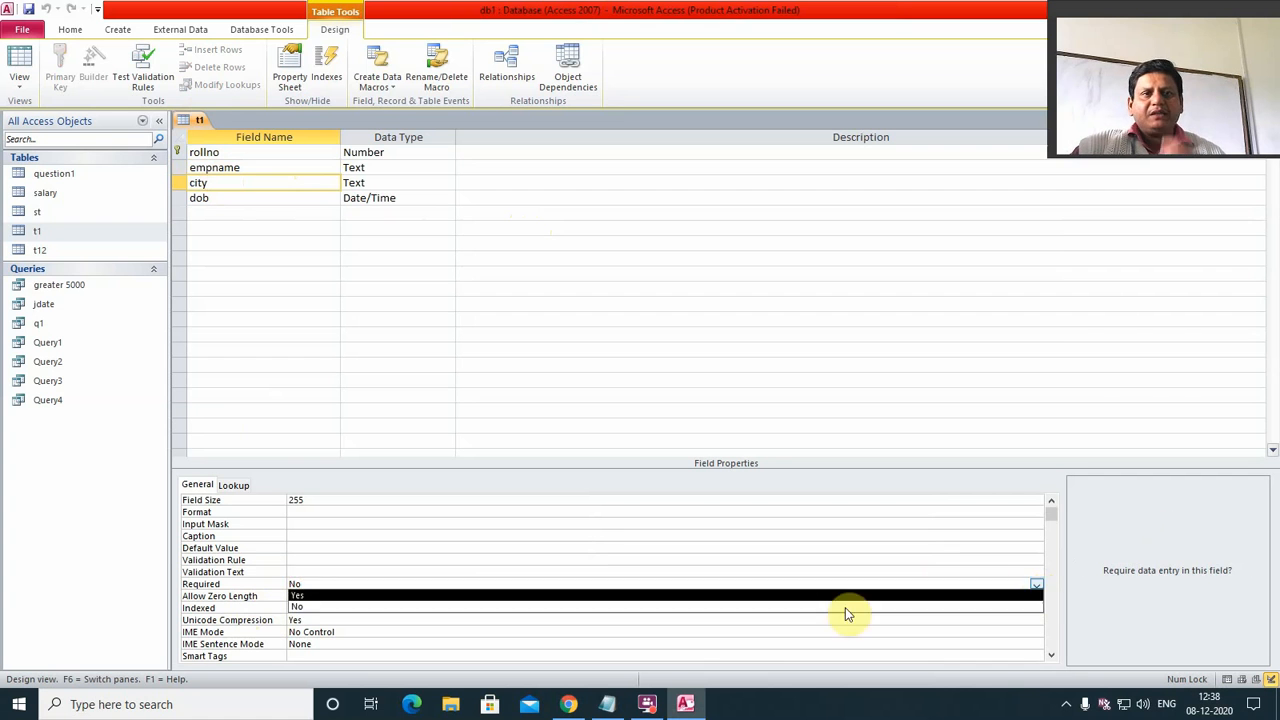
pyautogui.click(392, 598)
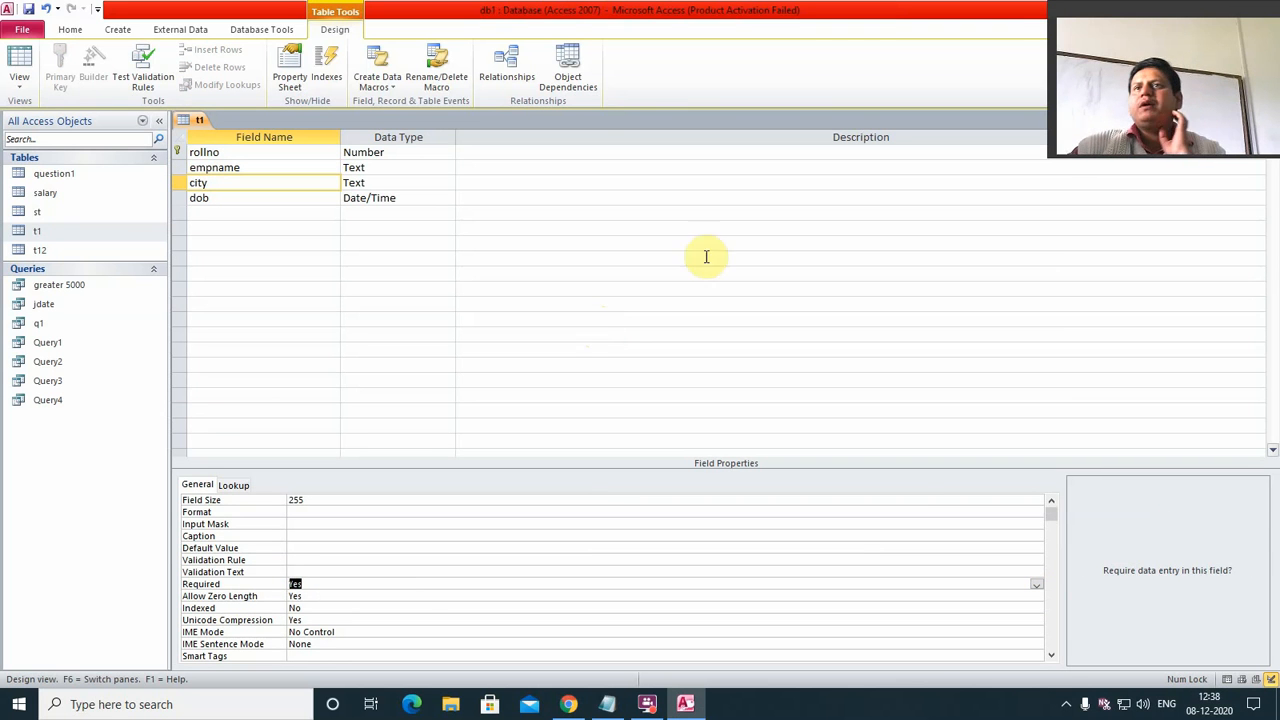
# Step: Close t1, saving the design changes and testing the existing data against the new rules
pyautogui.moveTo(1208, 20); pyautogui.dragTo(1195, 538)
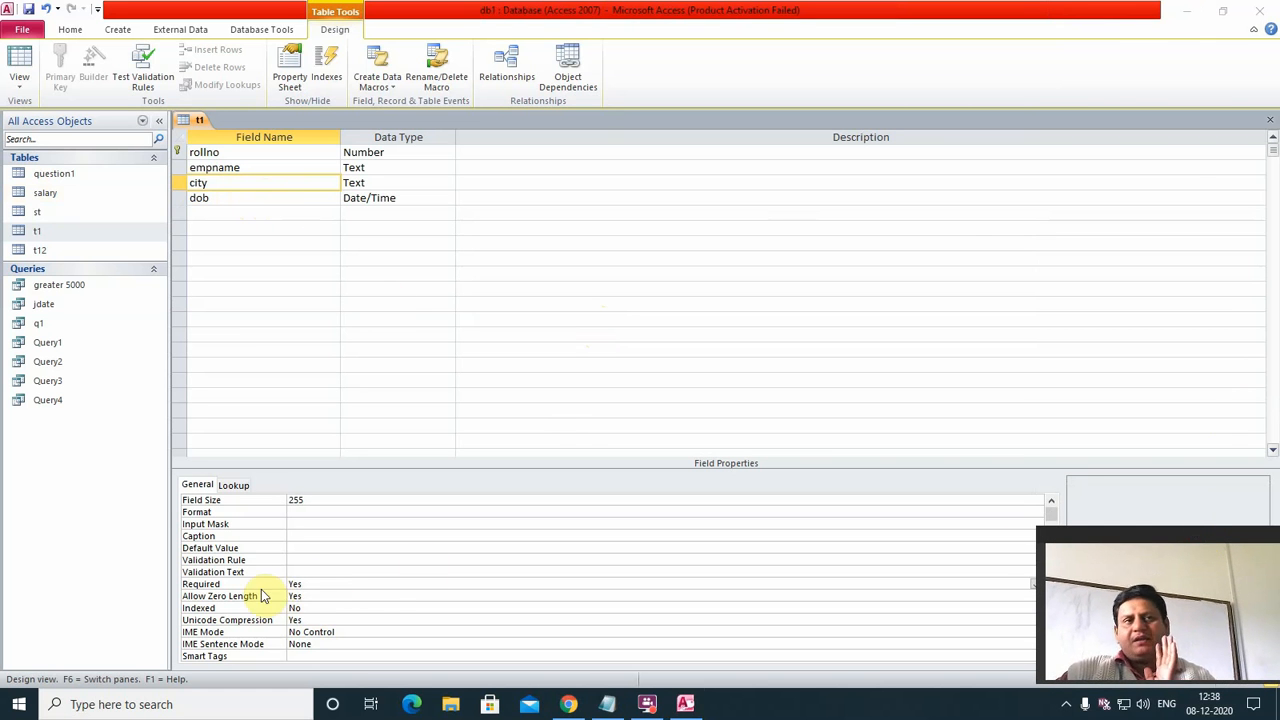
pyautogui.click(1269, 120)
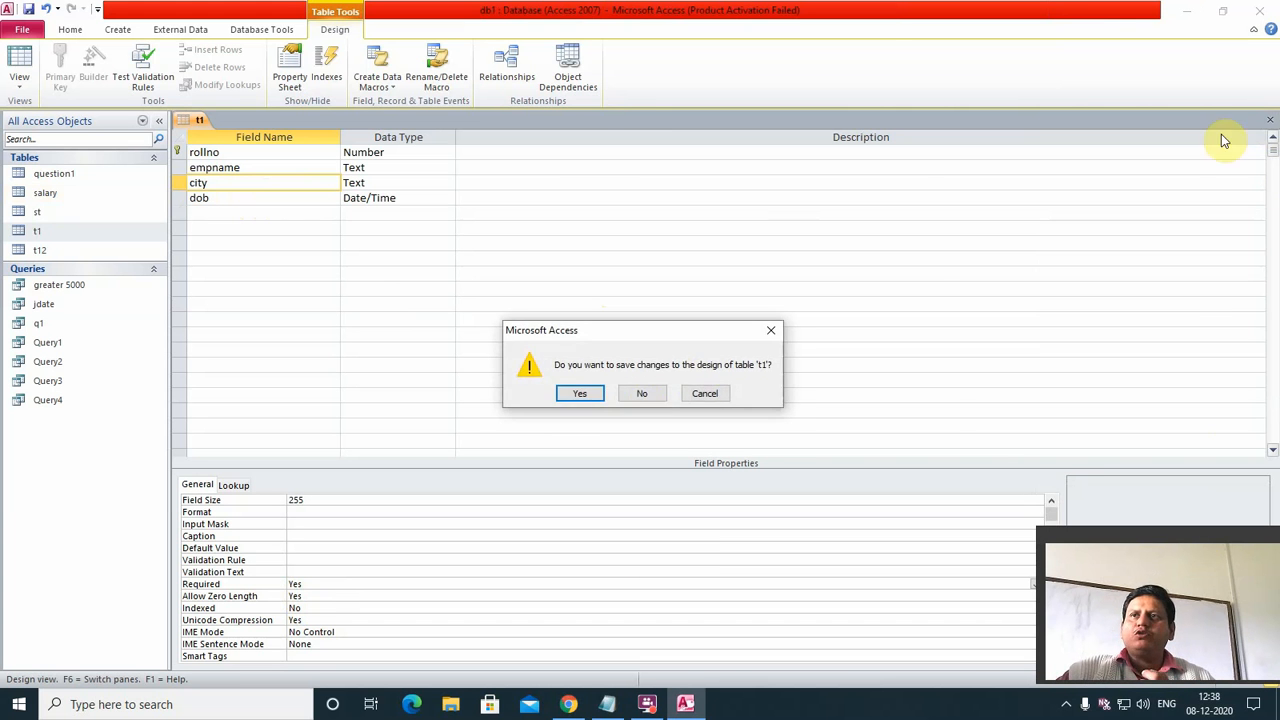
pyautogui.click(577, 394)
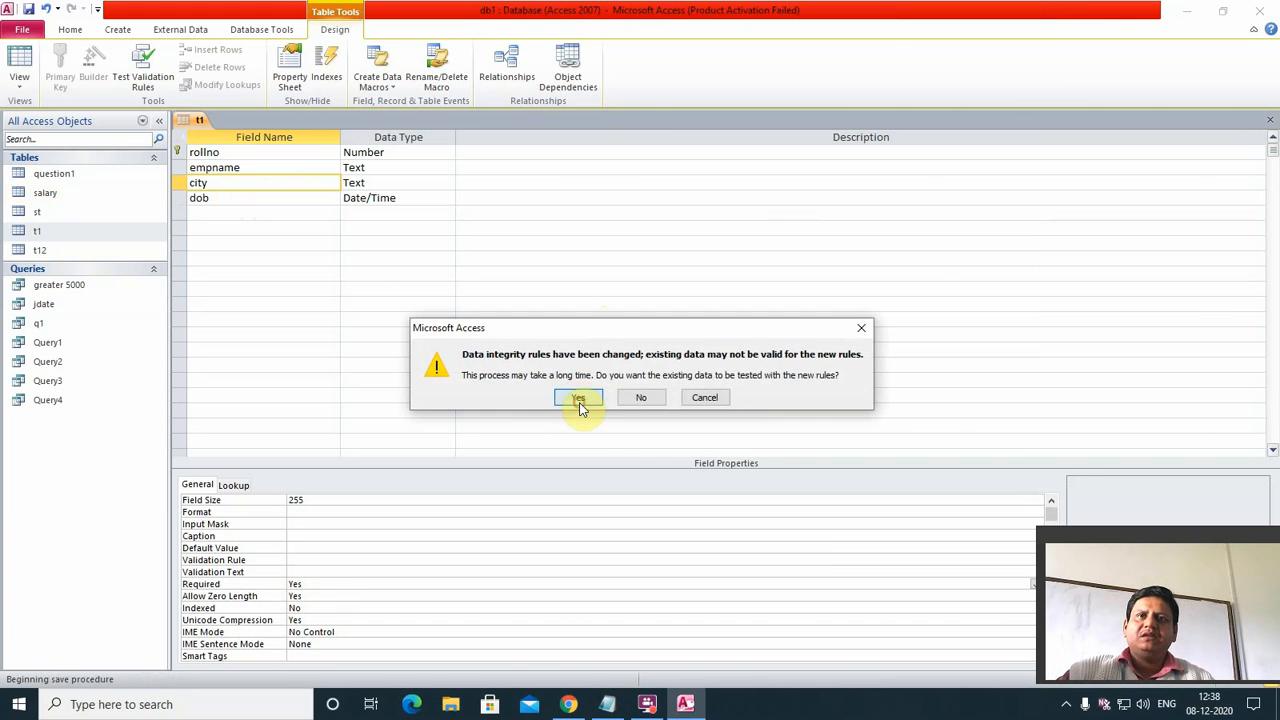
pyautogui.click(578, 398)
pyautogui.click(577, 406)
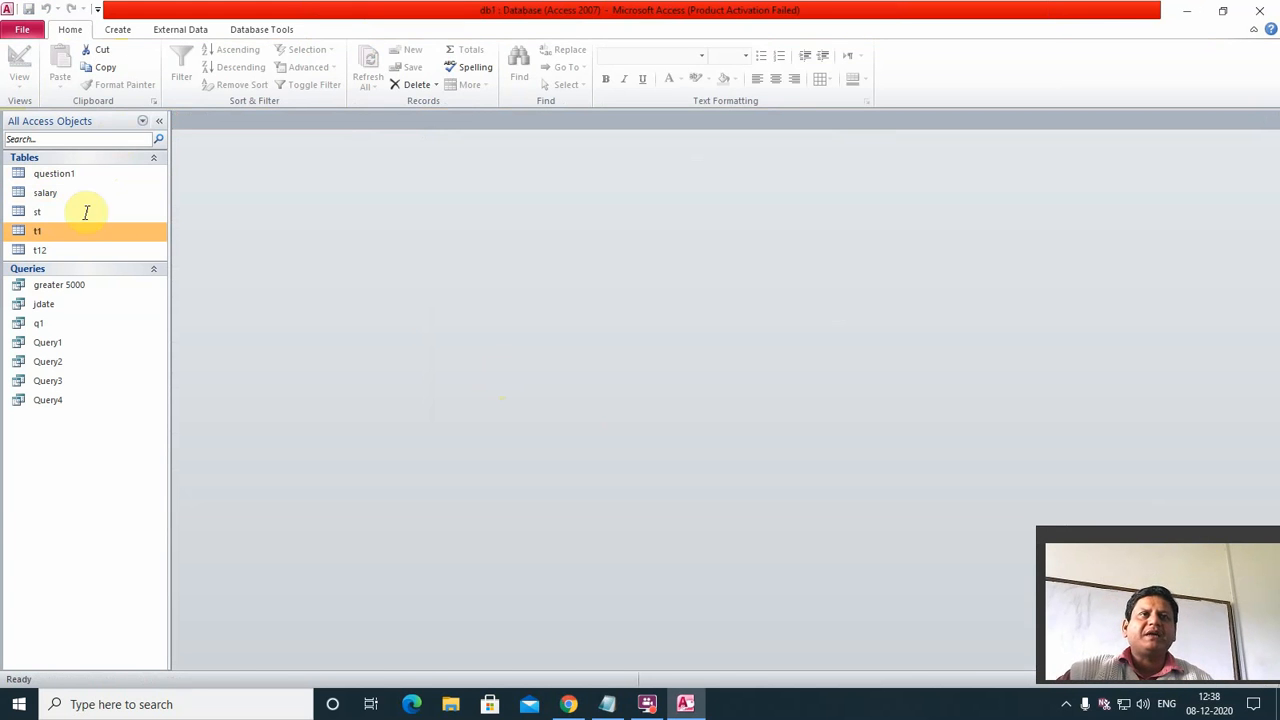
# Step: Open table t1 in Datasheet view and delete all of its records
pyautogui.doubleClick(36, 234)
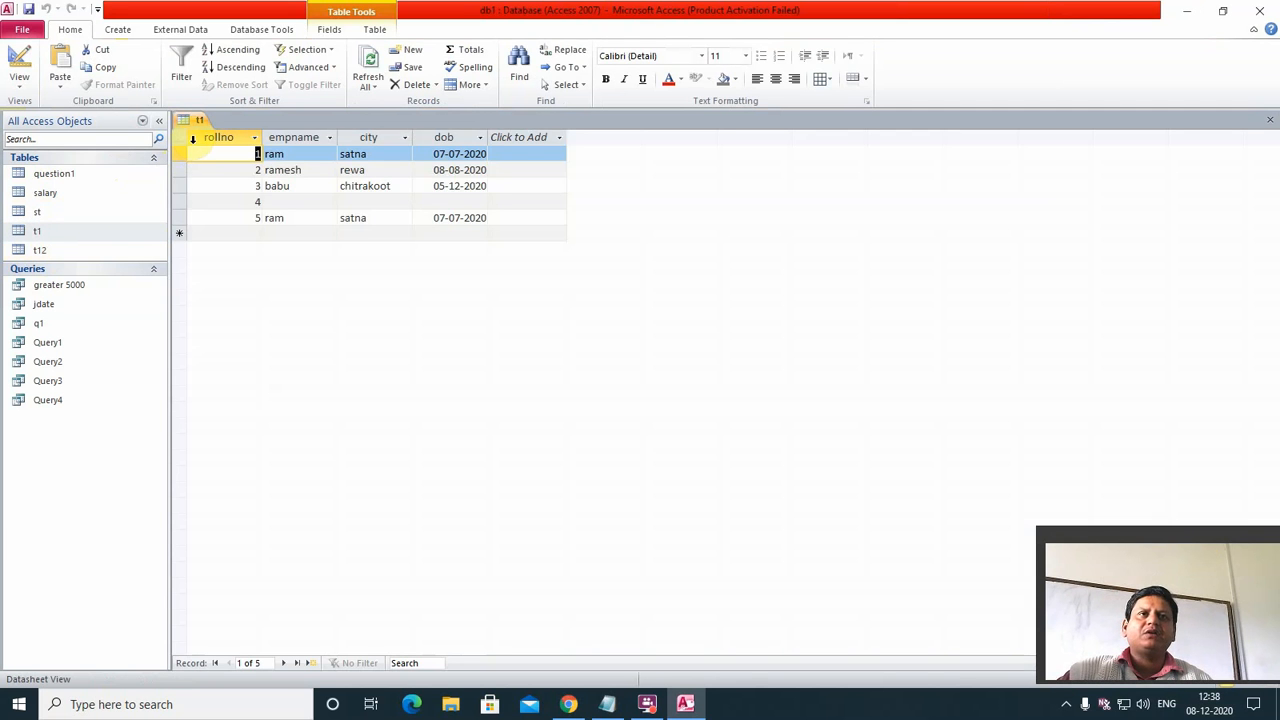
pyautogui.click(178, 138)
pyautogui.rightClick(178, 138)
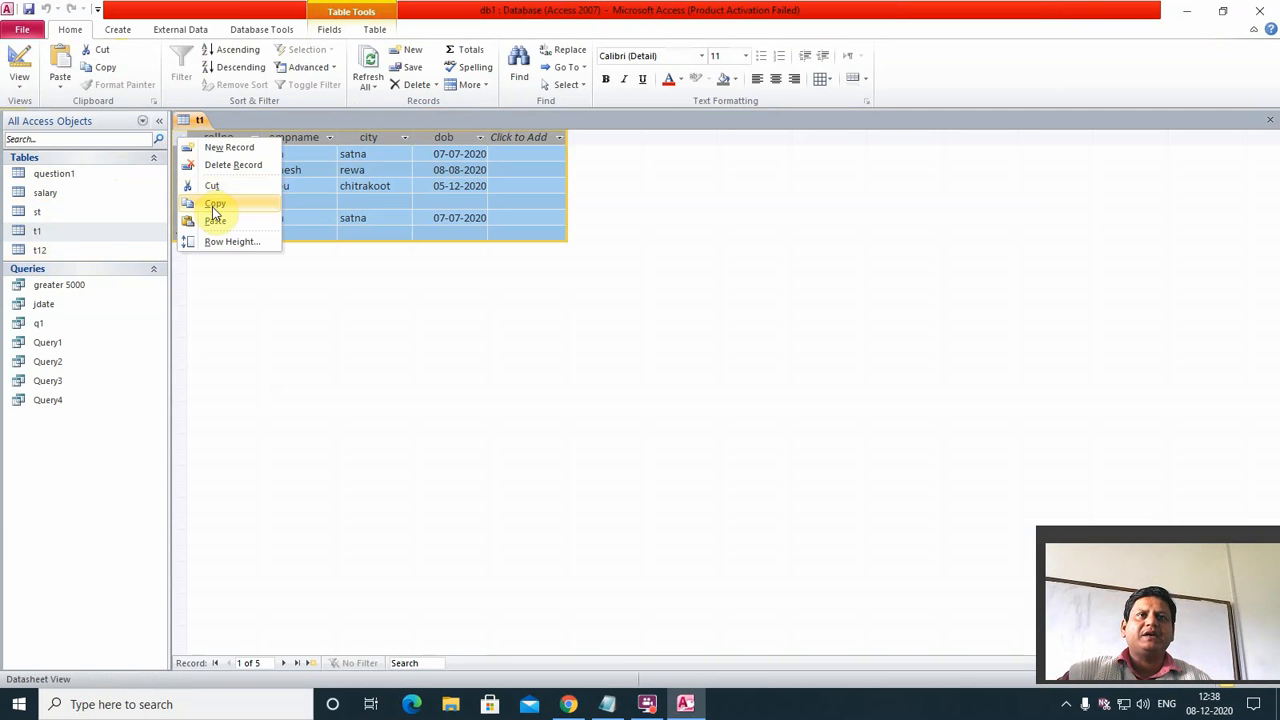
pyautogui.click(232, 165)
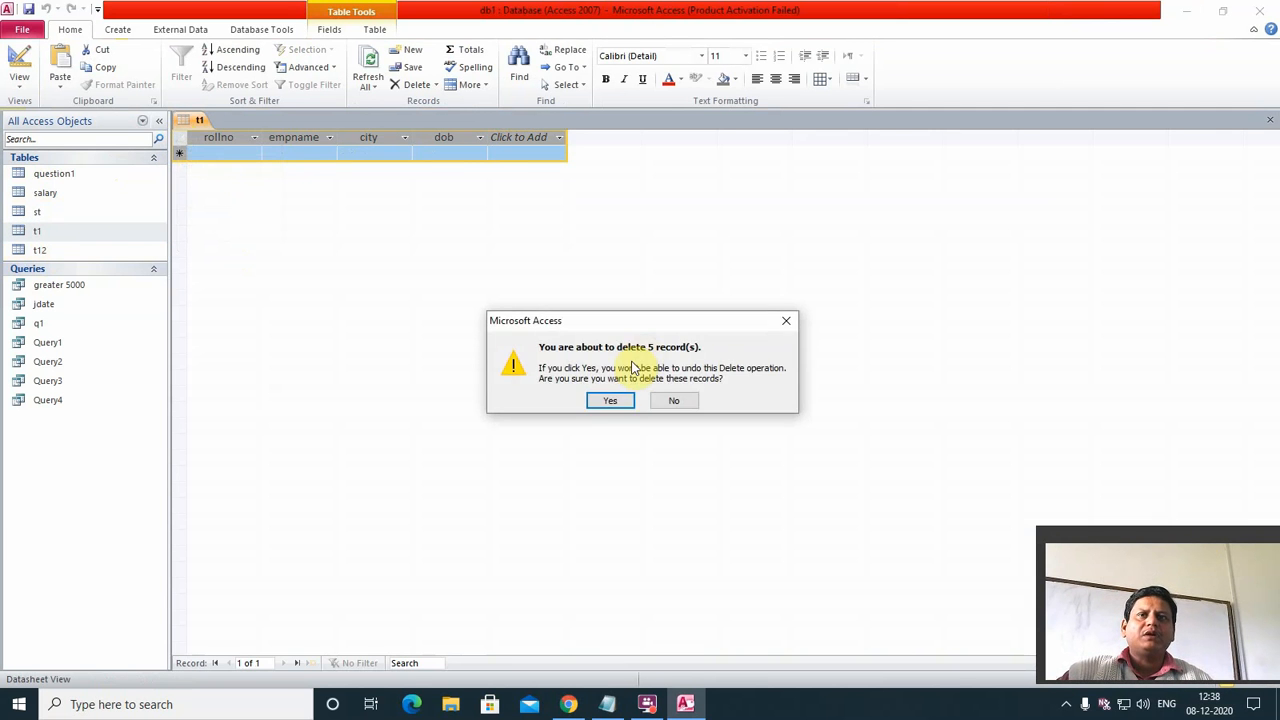
pyautogui.click(612, 400)
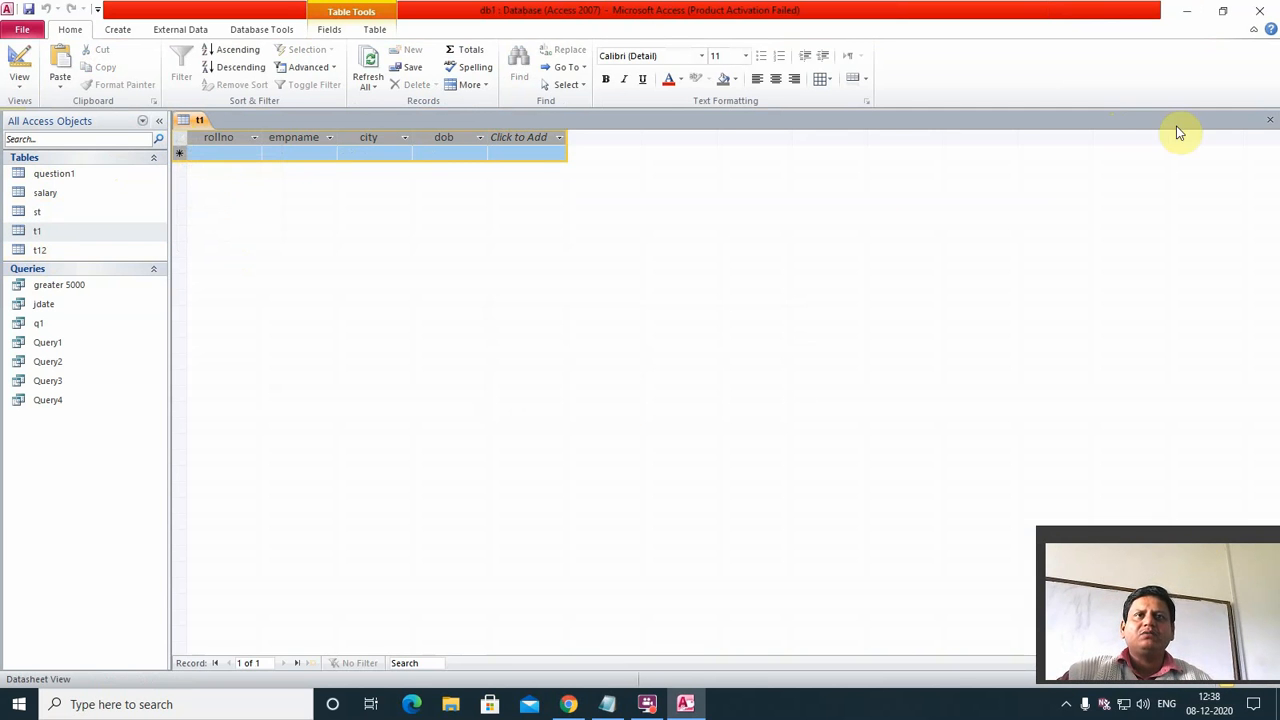
# Step: Check the city field's Required property in t1's Design view and close the table
pyautogui.rightClick(22, 238)
pyautogui.click(60, 263)
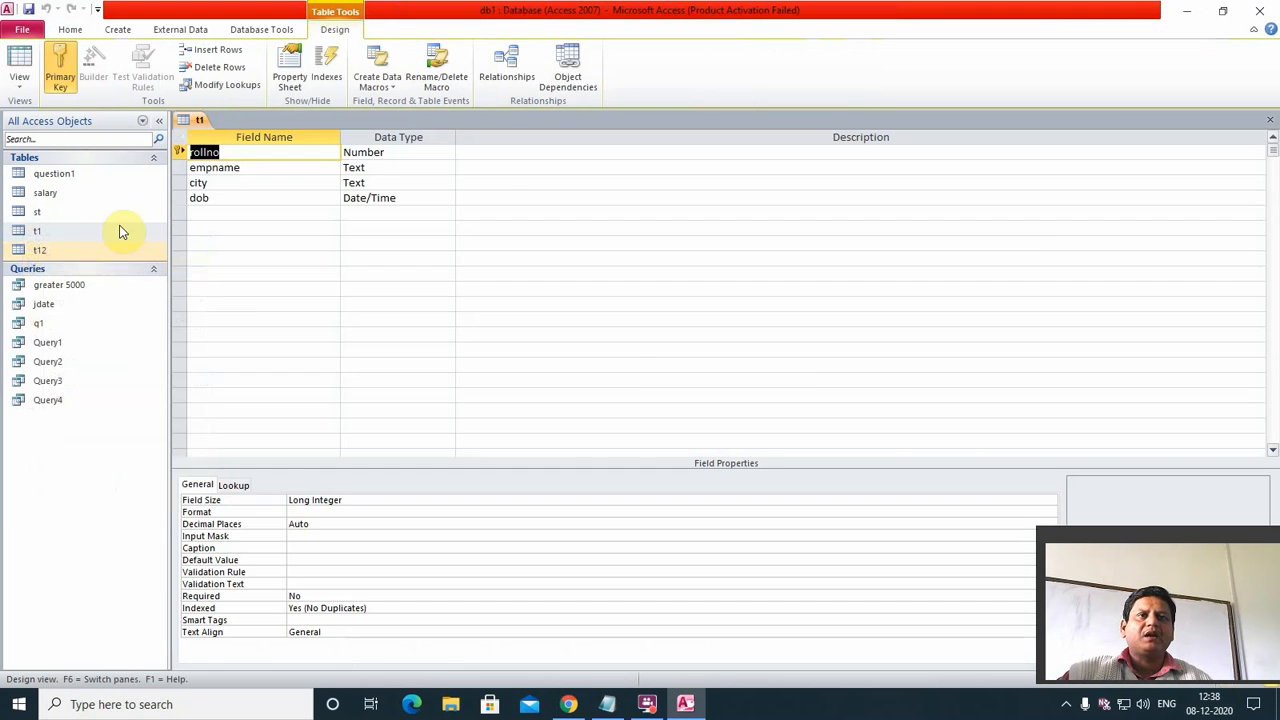
pyautogui.click(224, 184)
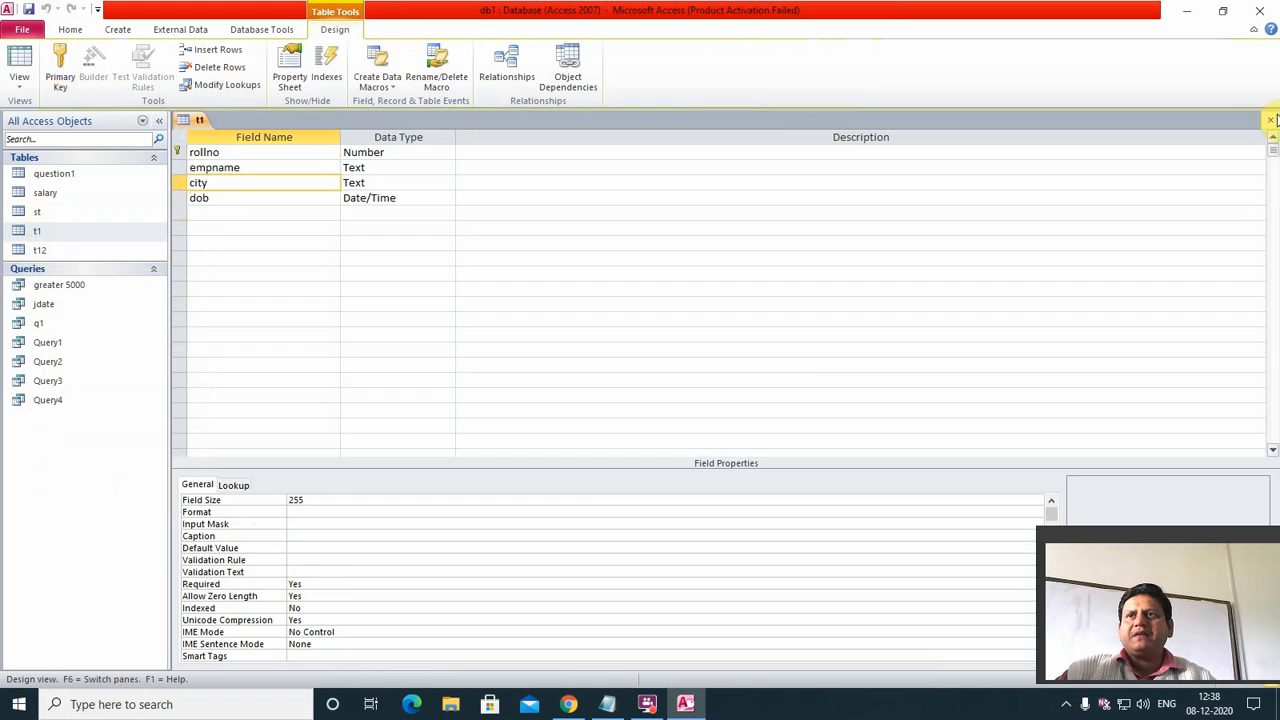
pyautogui.click(1270, 119)
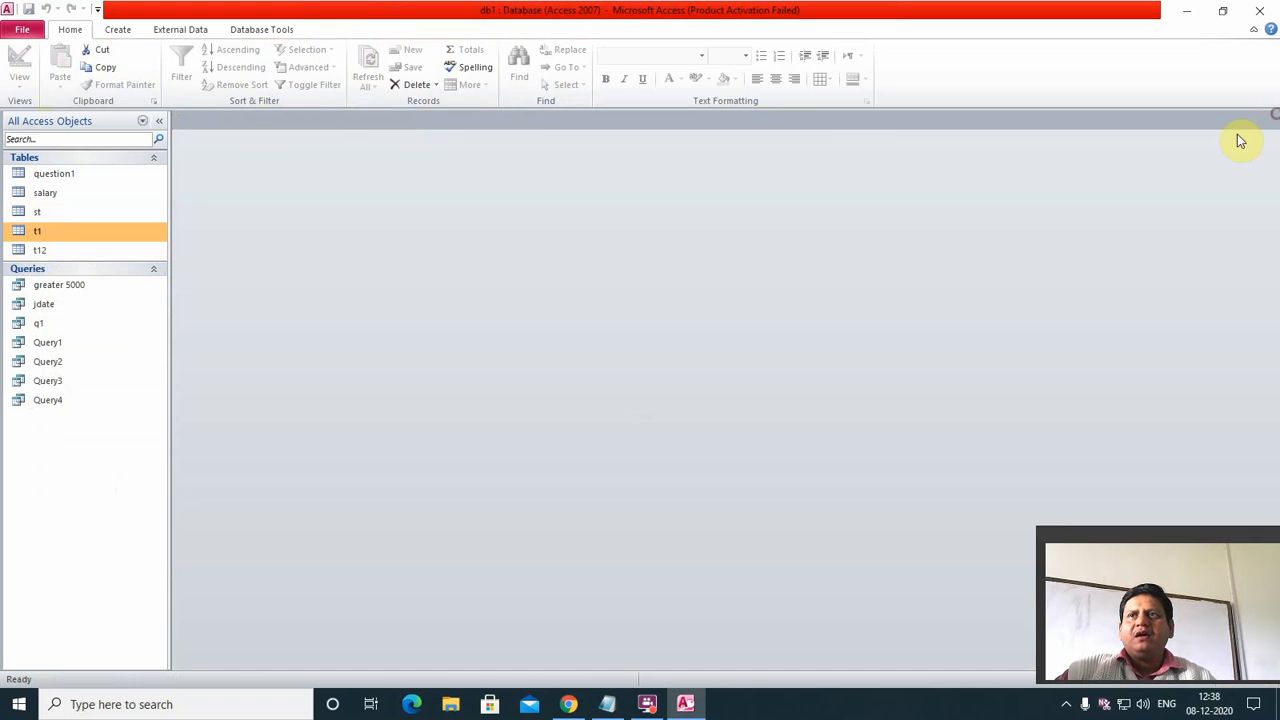
# Step: Open t1 and try to add a record with rollno 1, an employee name, a date of birth and city left blank
pyautogui.doubleClick(32, 234)
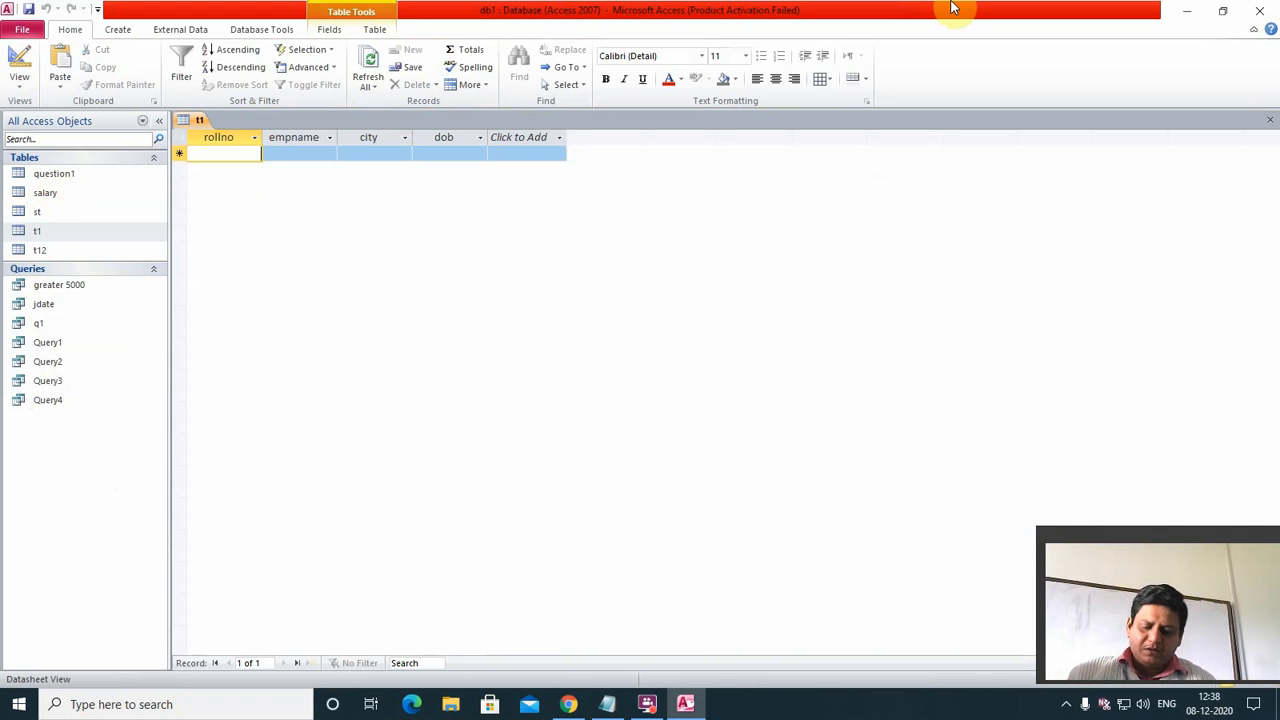
pyautogui.write('1')
pyautogui.press('Tab')
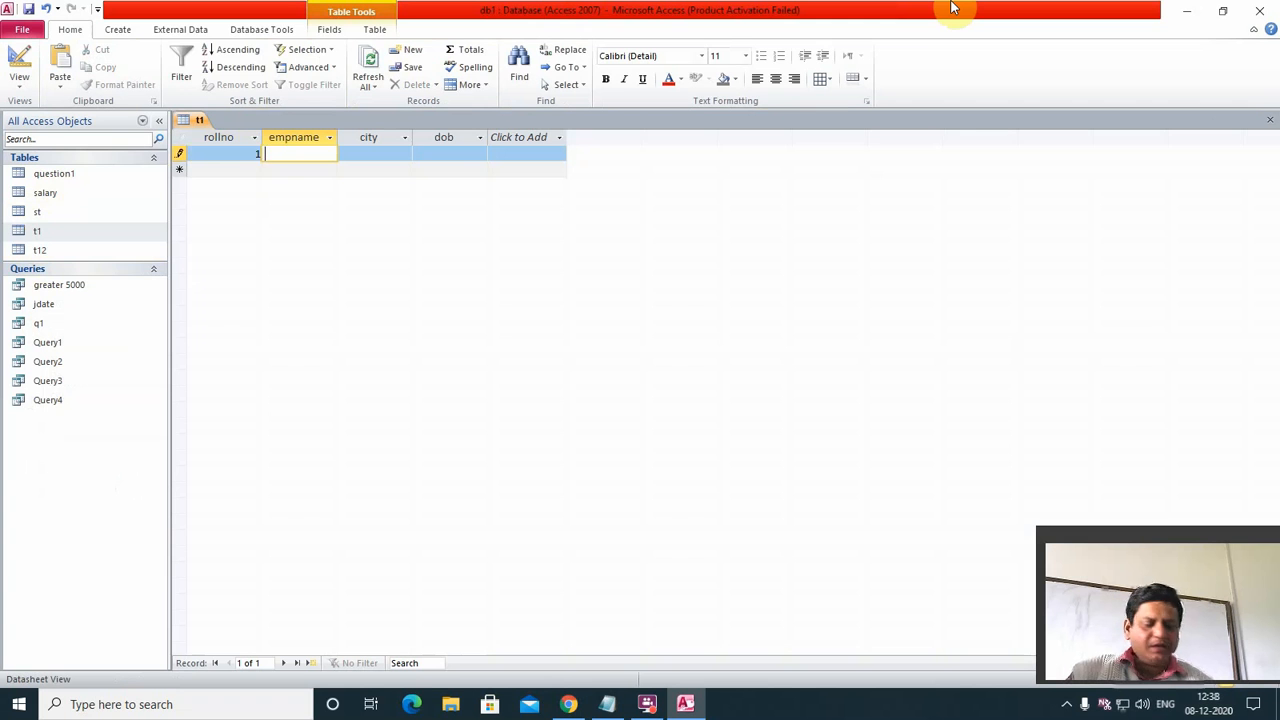
pyautogui.write('ram')
pyautogui.press('Tab')
pyautogui.press('Tab')
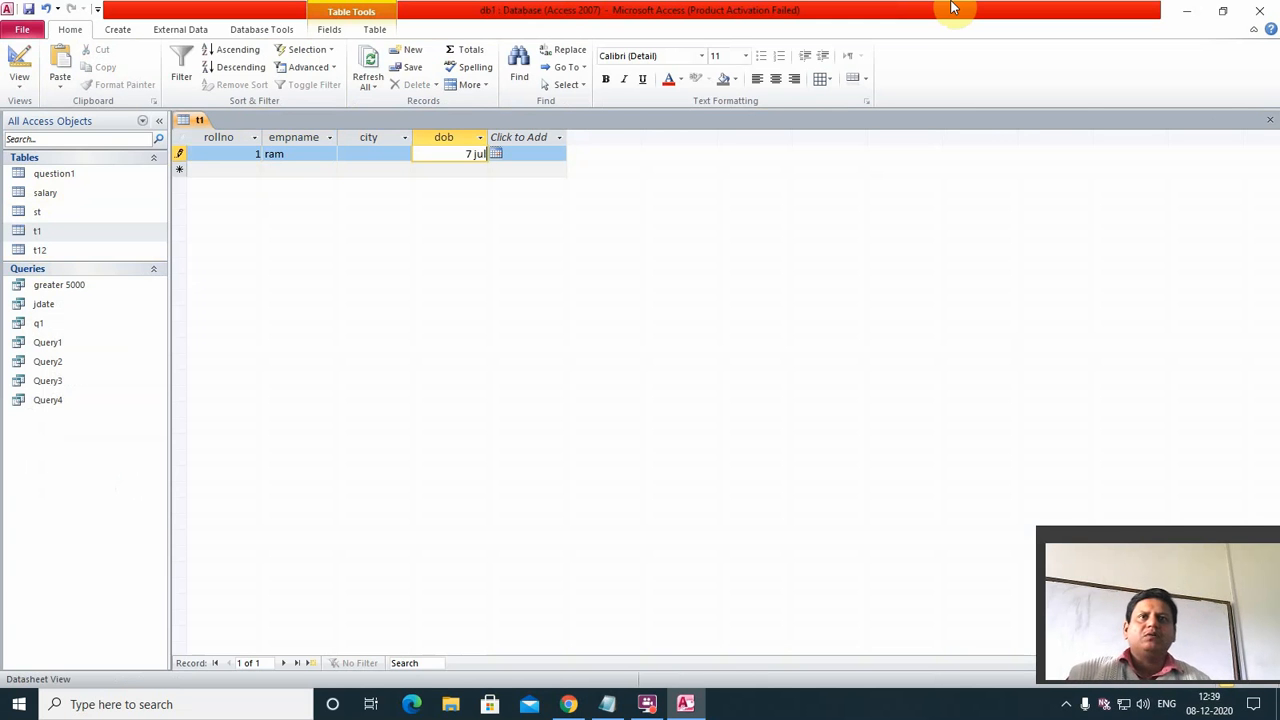
pyautogui.press('Tab')
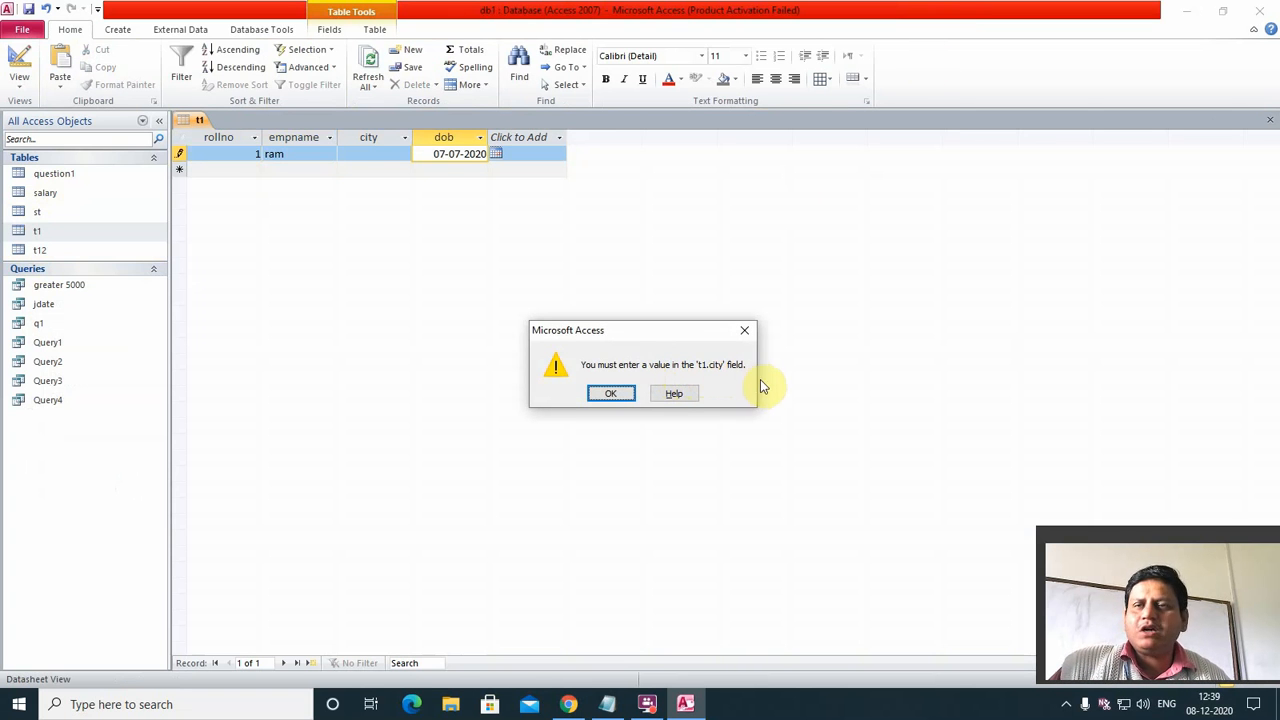
# Step: Dismiss the alert, enter satna as the first record's city and save the record
pyautogui.click(610, 396)
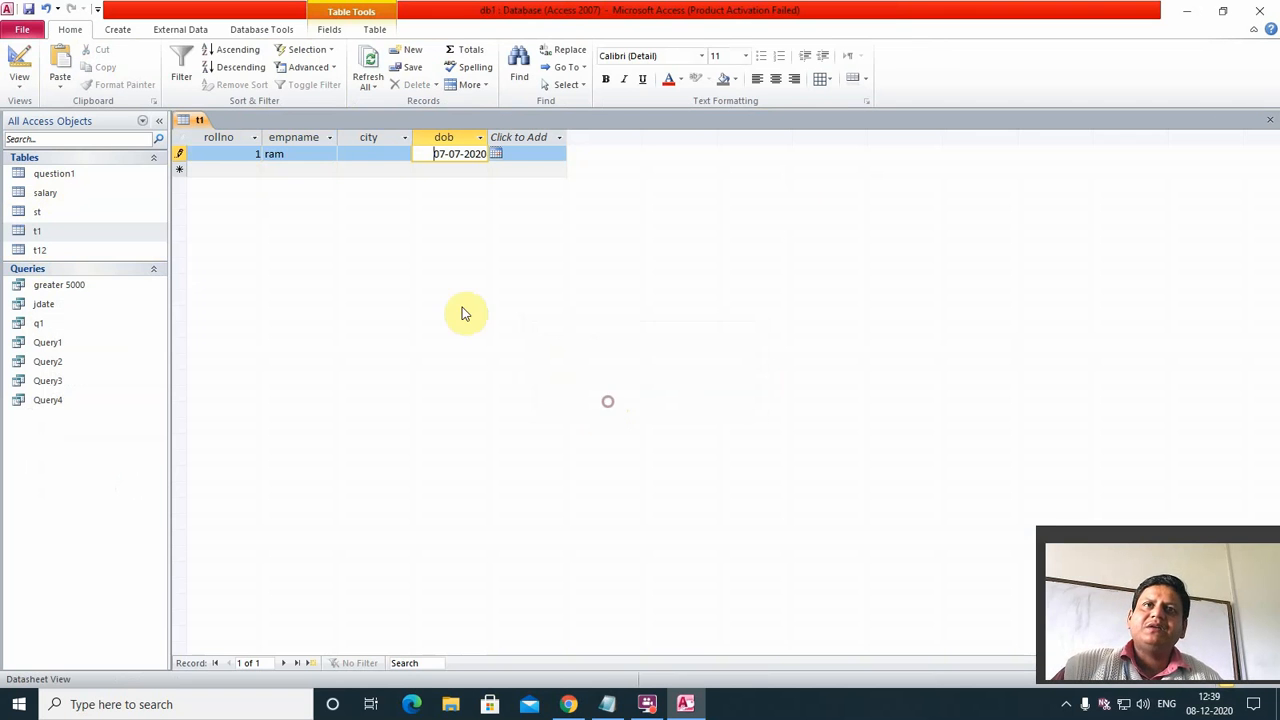
pyautogui.click(380, 152)
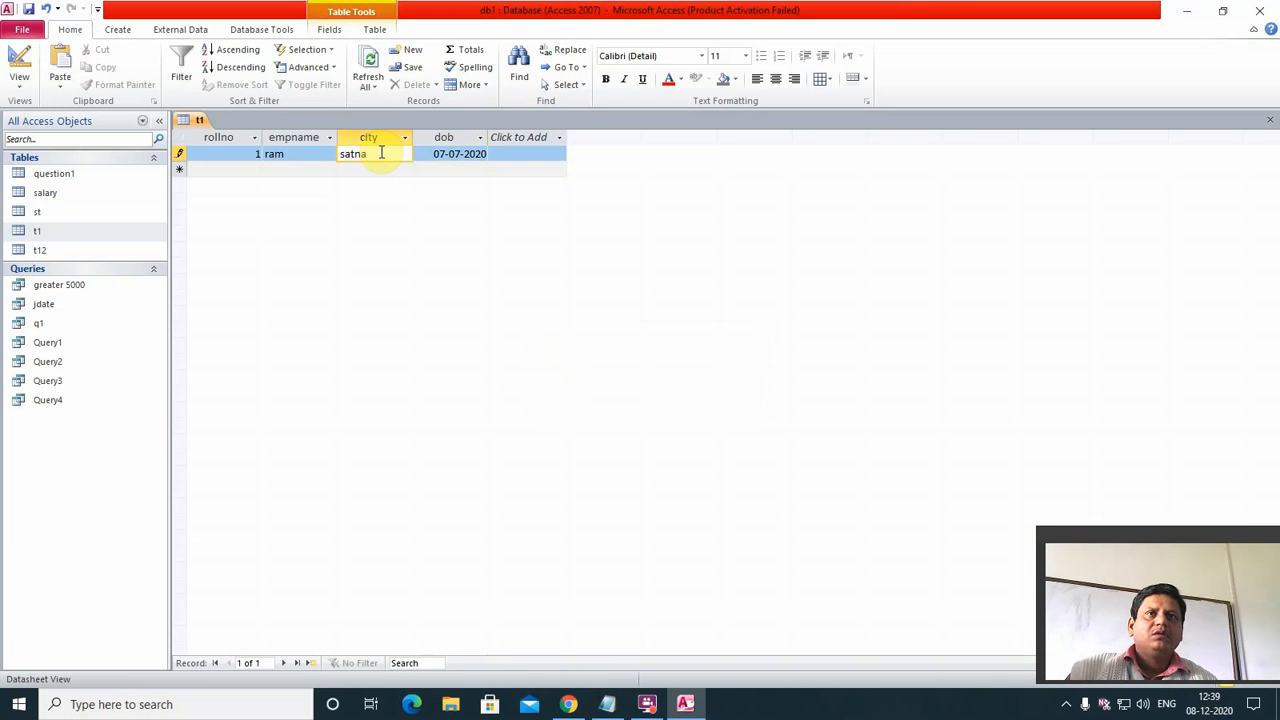
pyautogui.press('Down')
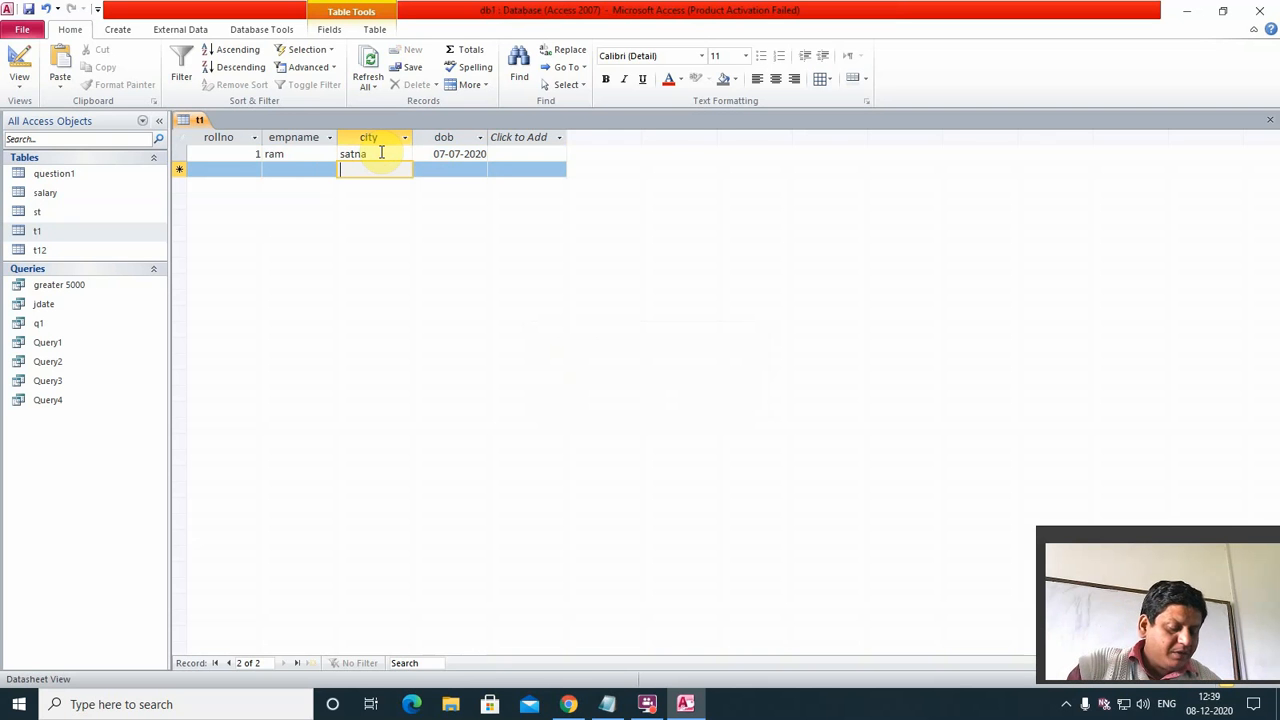
# Step: Try to add a second record containing only city satna, with rollno left blank
pyautogui.write('satna')
pyautogui.click(381, 152)
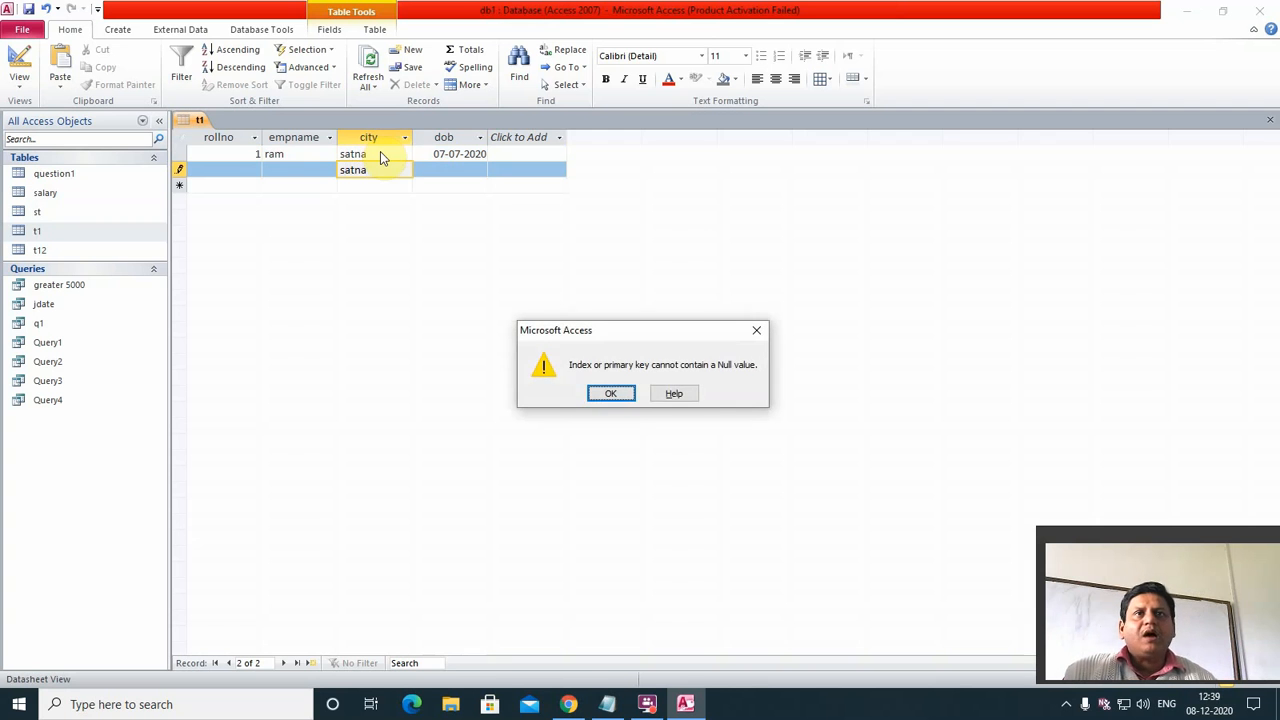
# Step: Dismiss the alert, enter rollno 2 for the second record and save the record
pyautogui.click(610, 393)
pyautogui.click(254, 169)
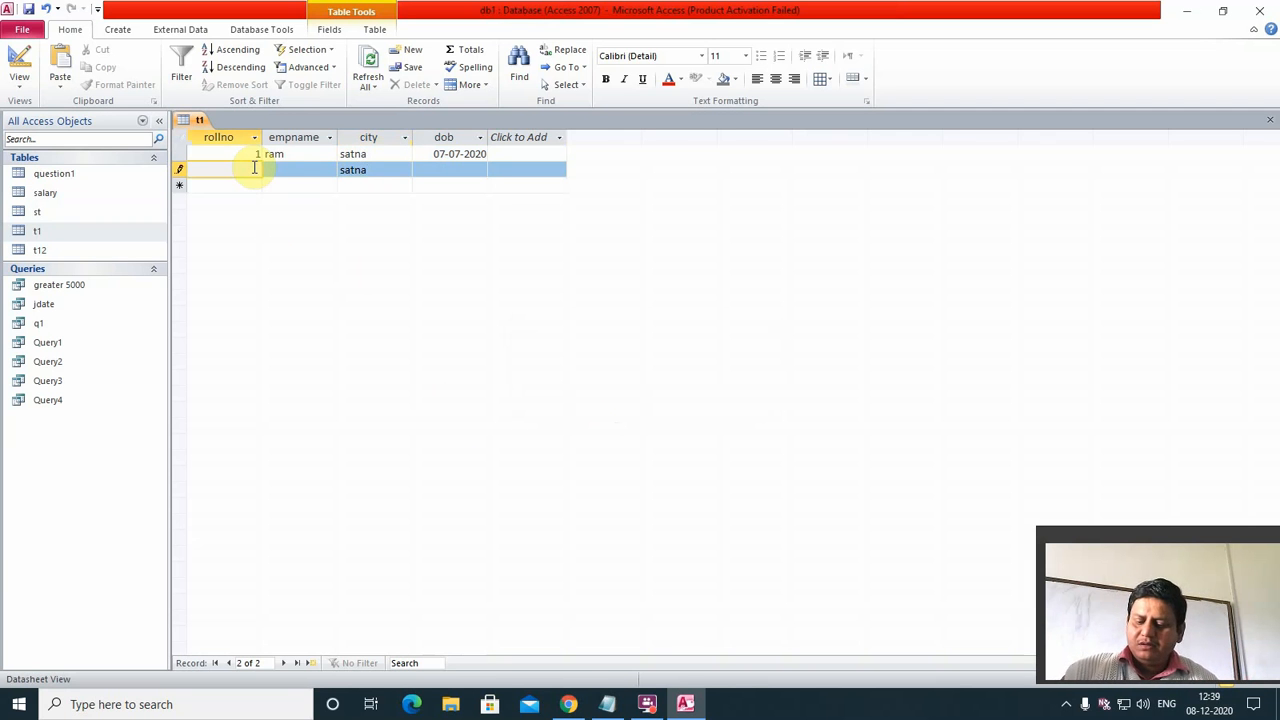
pyautogui.press('Down')
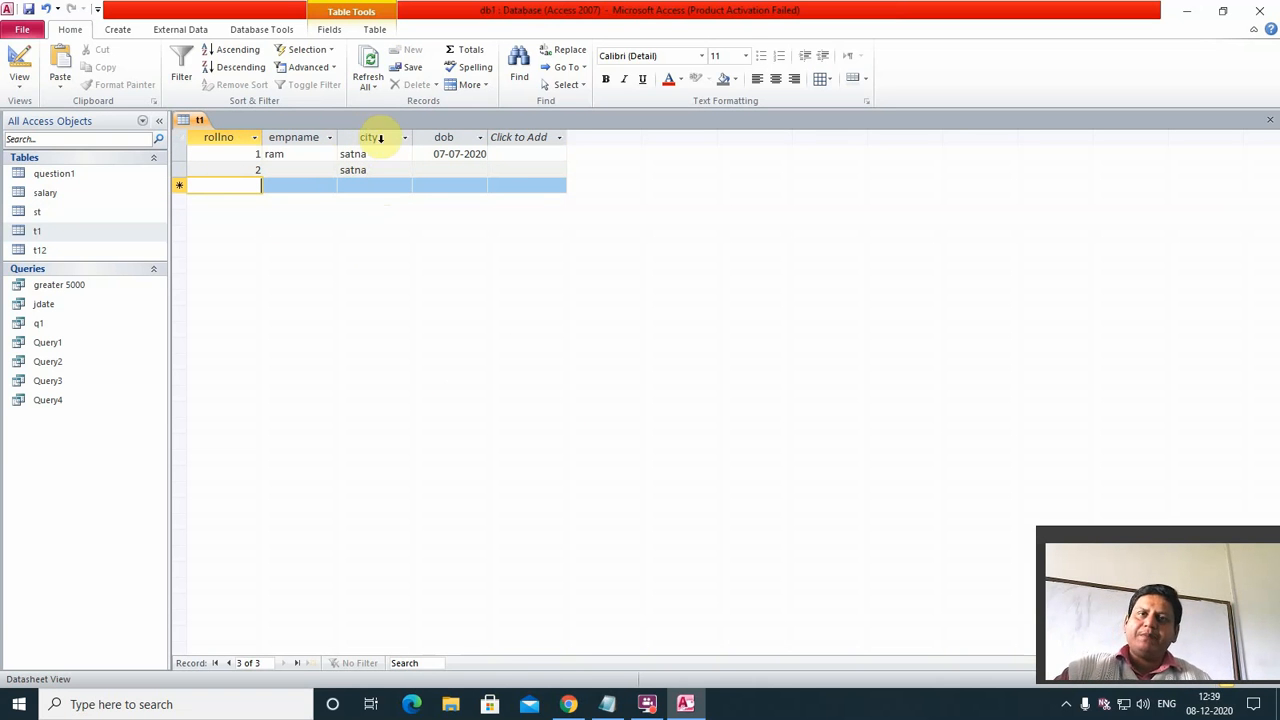
# Step: Delete all records from t1, confirm the deletion and close the table
pyautogui.click(180, 138)
pyautogui.rightClick(180, 138)
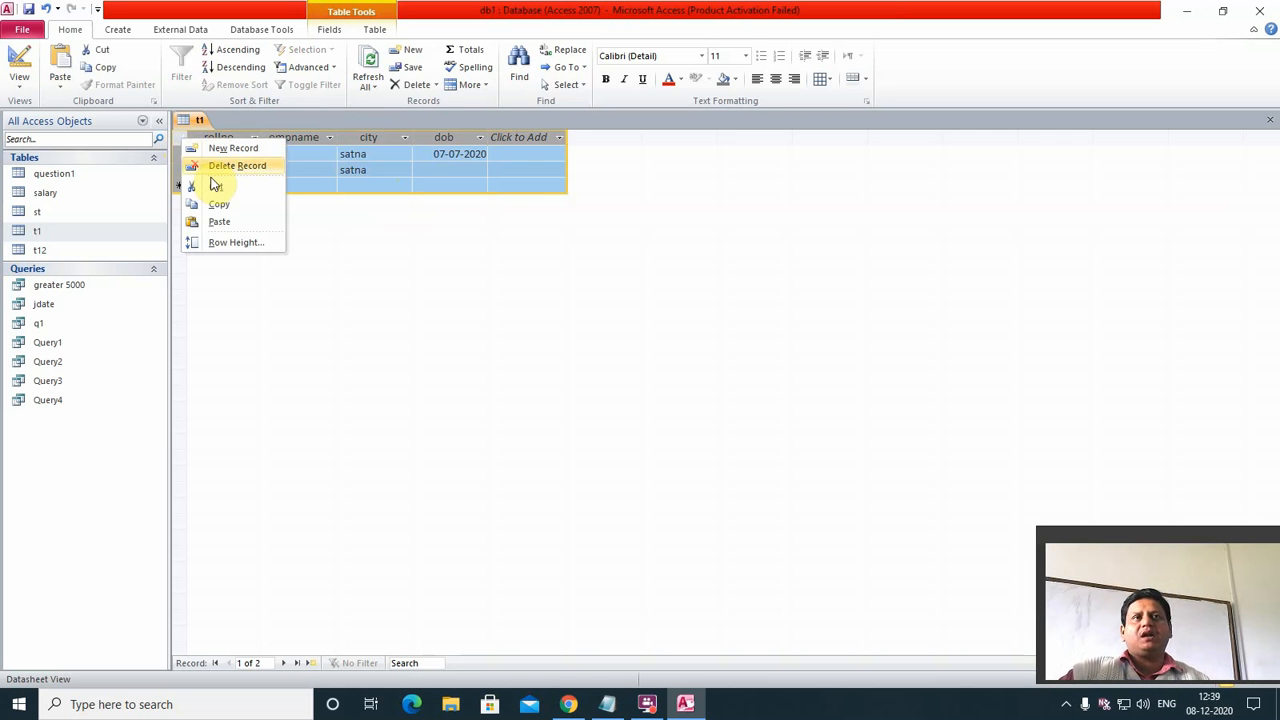
pyautogui.click(215, 167)
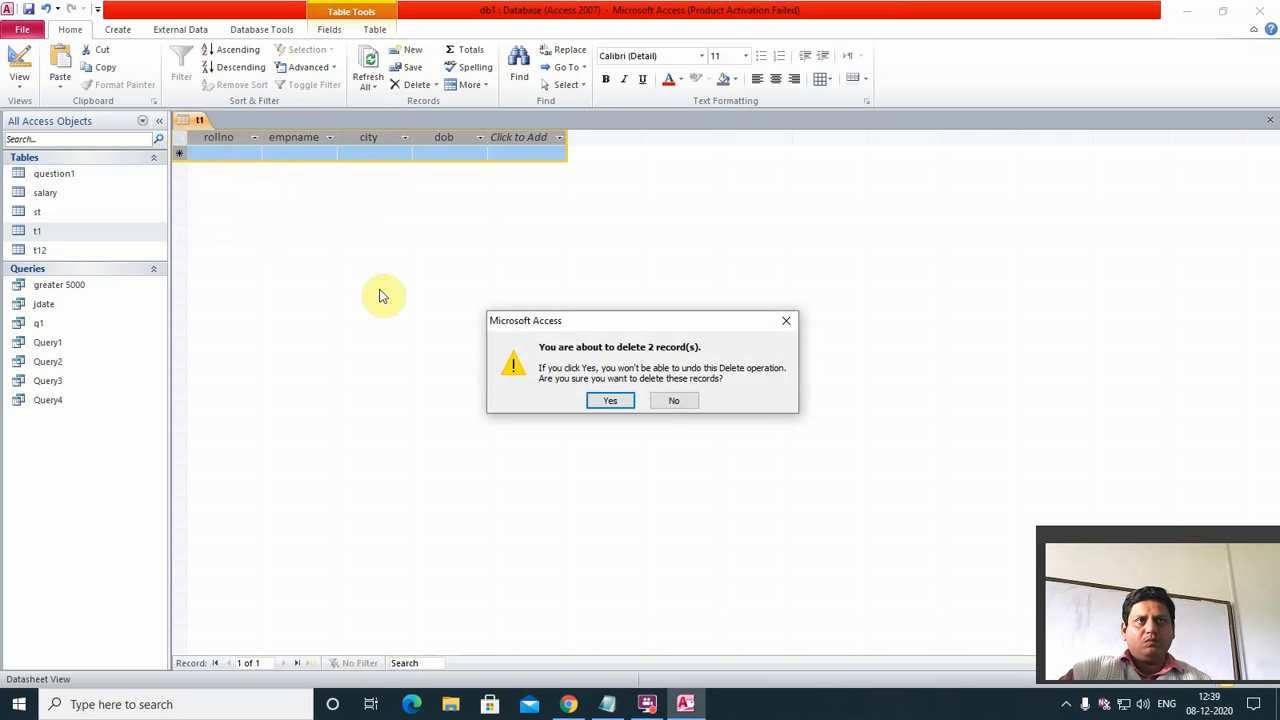
pyautogui.click(613, 401)
pyautogui.click(1270, 120)
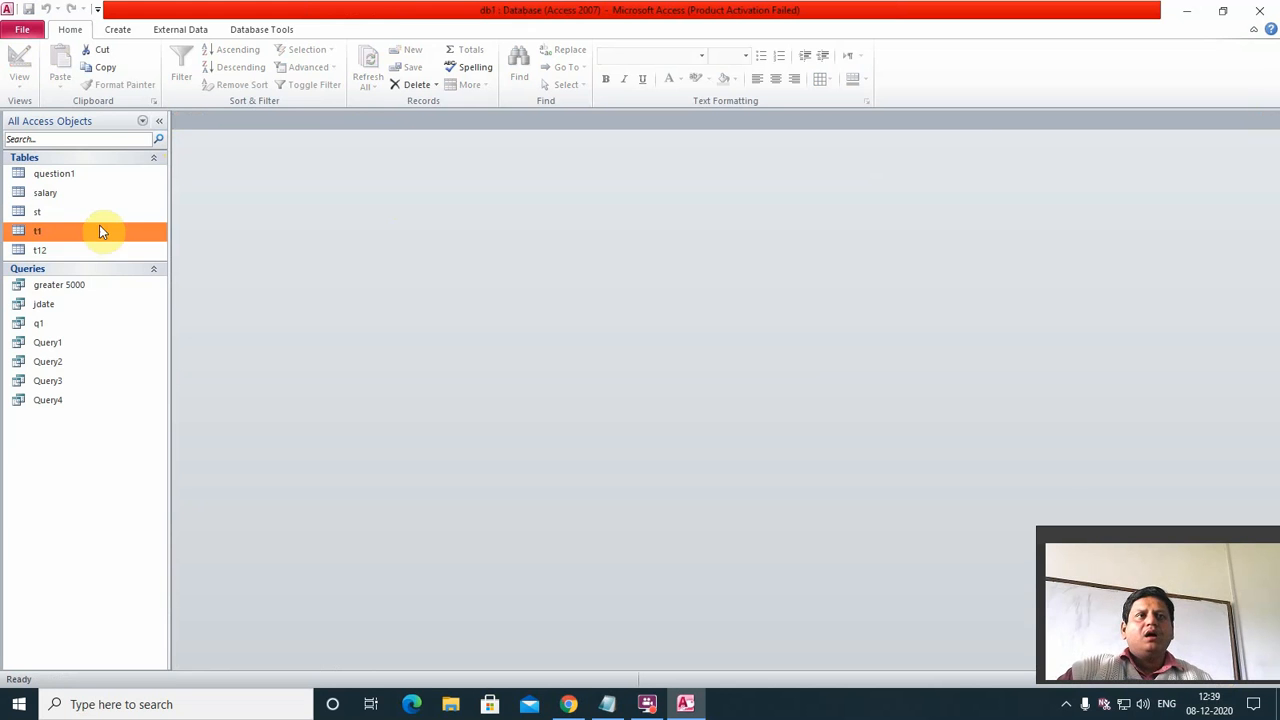
# Step: Open t1 in Design view and set the city field's Indexed property to Yes (No Duplicates)
pyautogui.rightClick(49, 230)
pyautogui.click(95, 258)
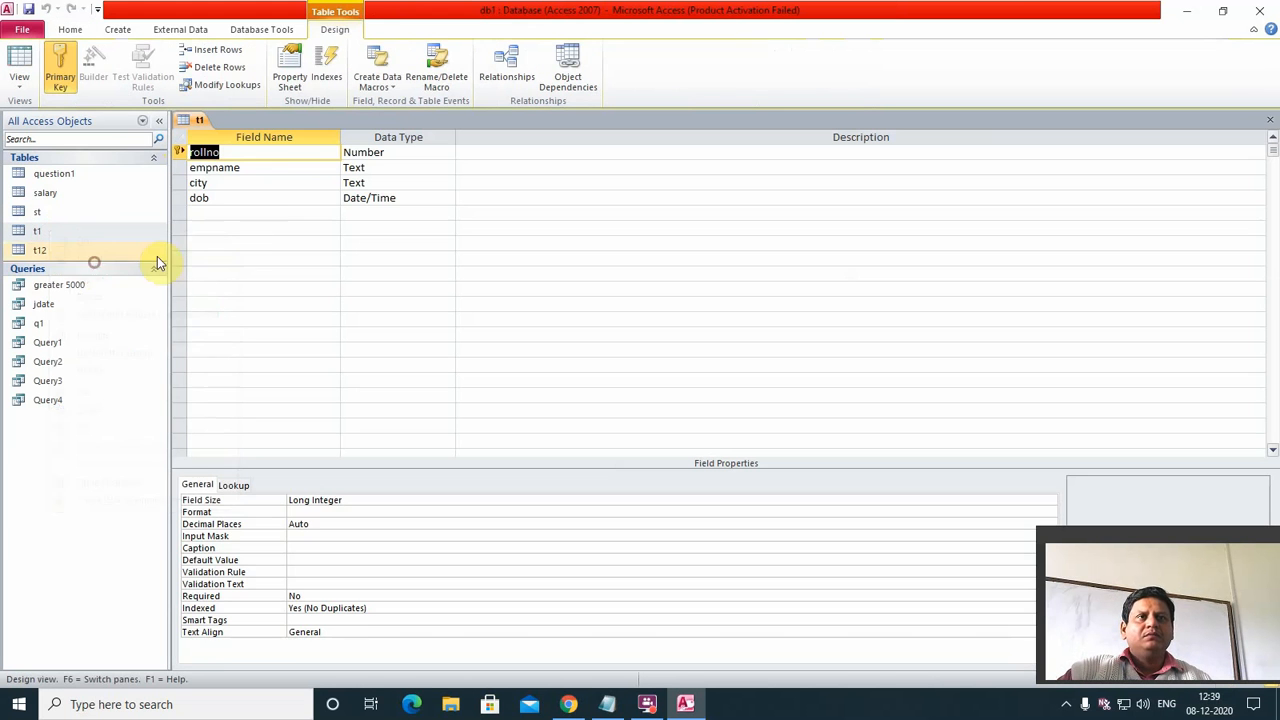
pyautogui.click(229, 182)
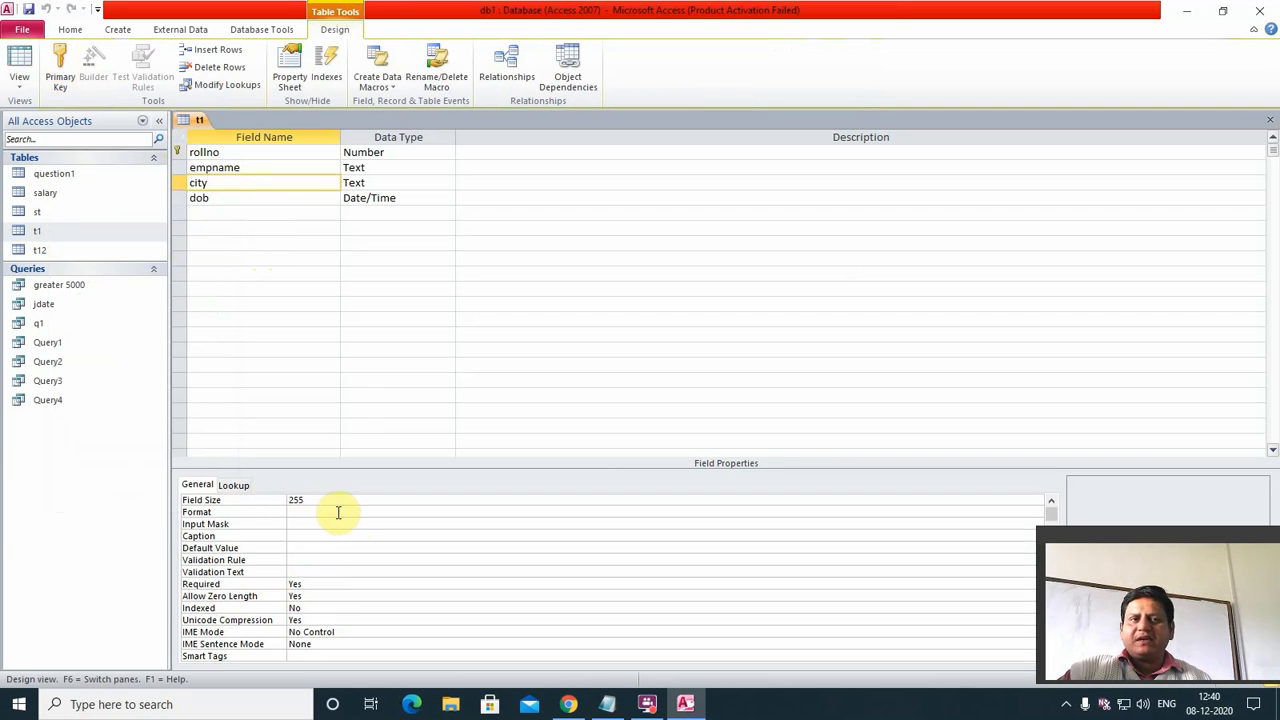
pyautogui.scroll(-1, 363, 523)
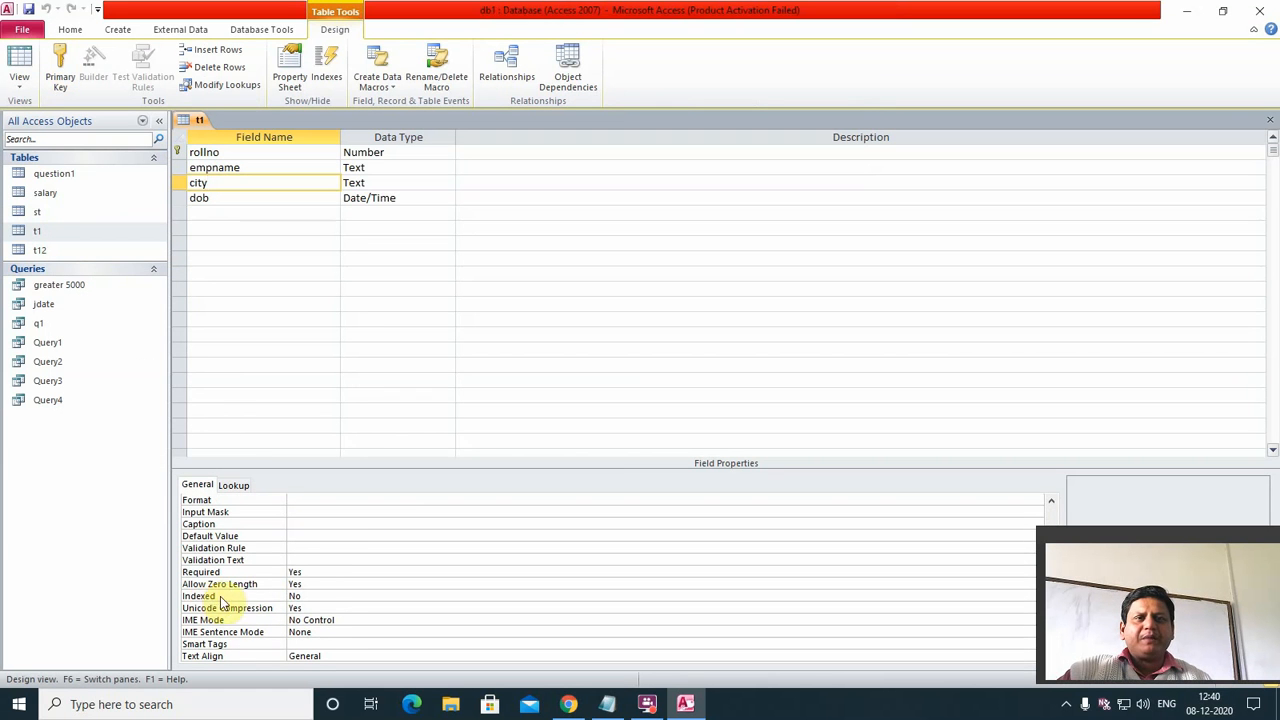
pyautogui.click(317, 596)
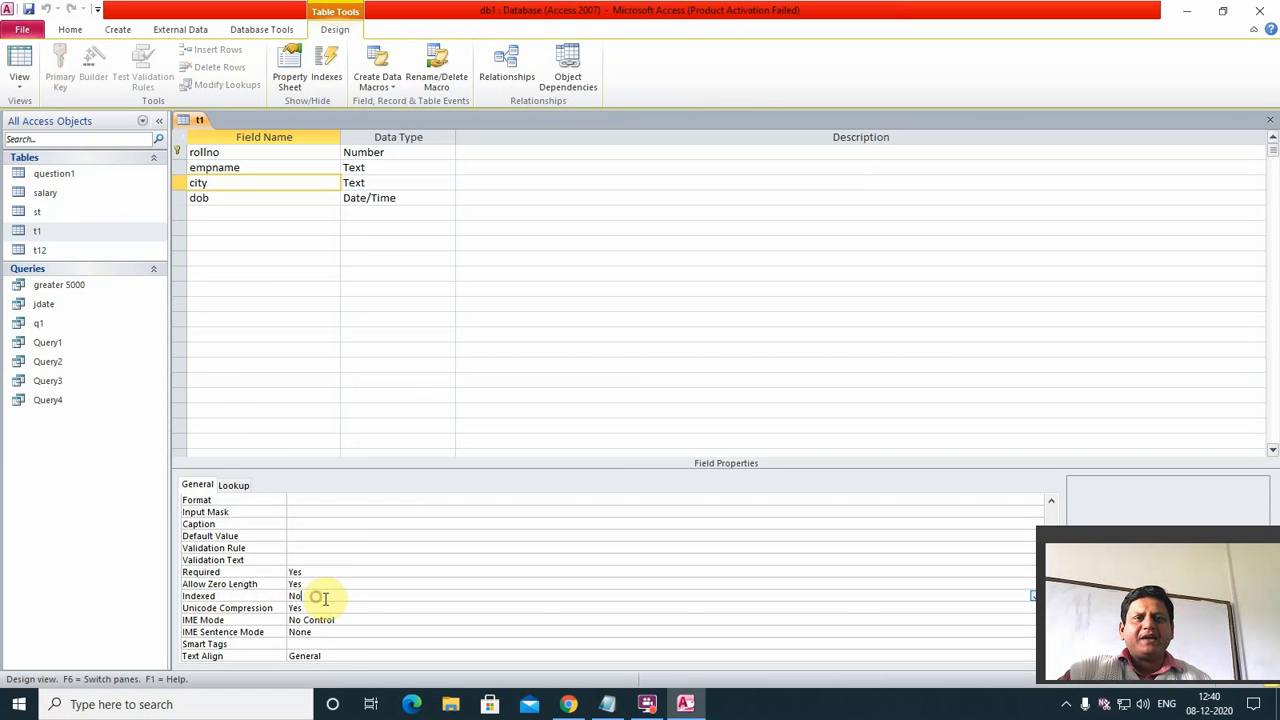
pyautogui.click(1033, 597)
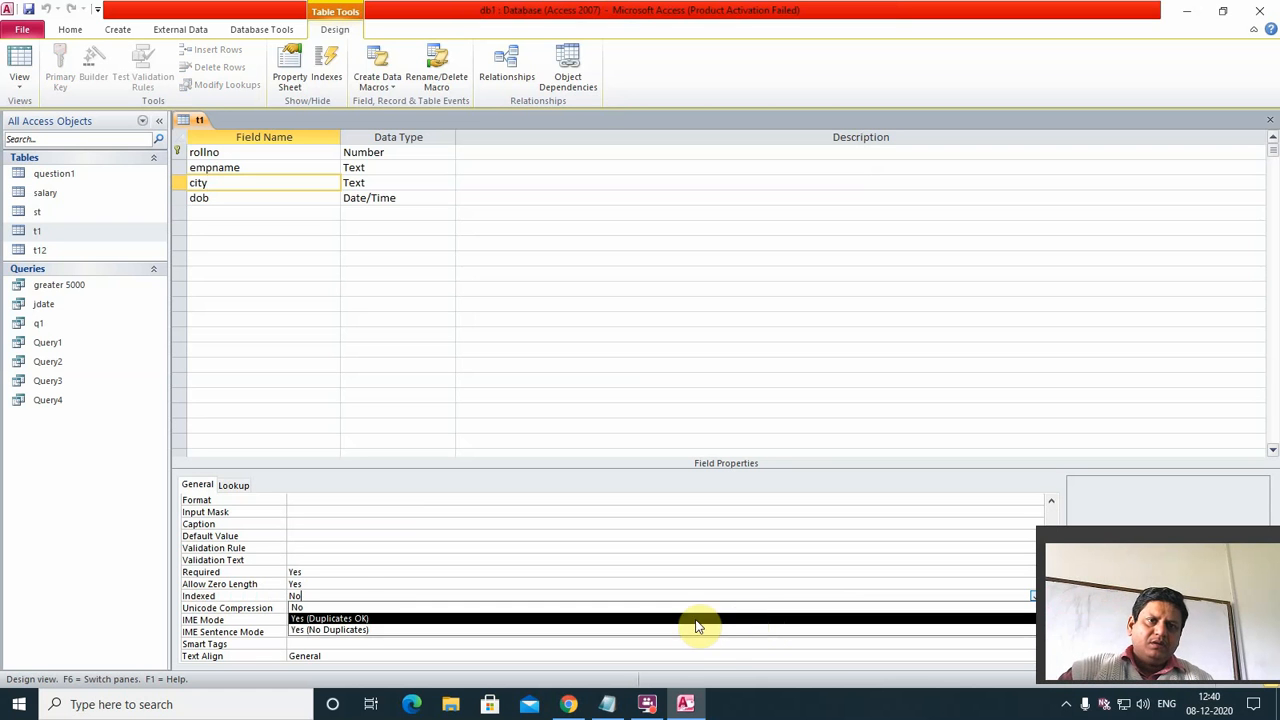
pyautogui.click(680, 631)
pyautogui.click(634, 378)
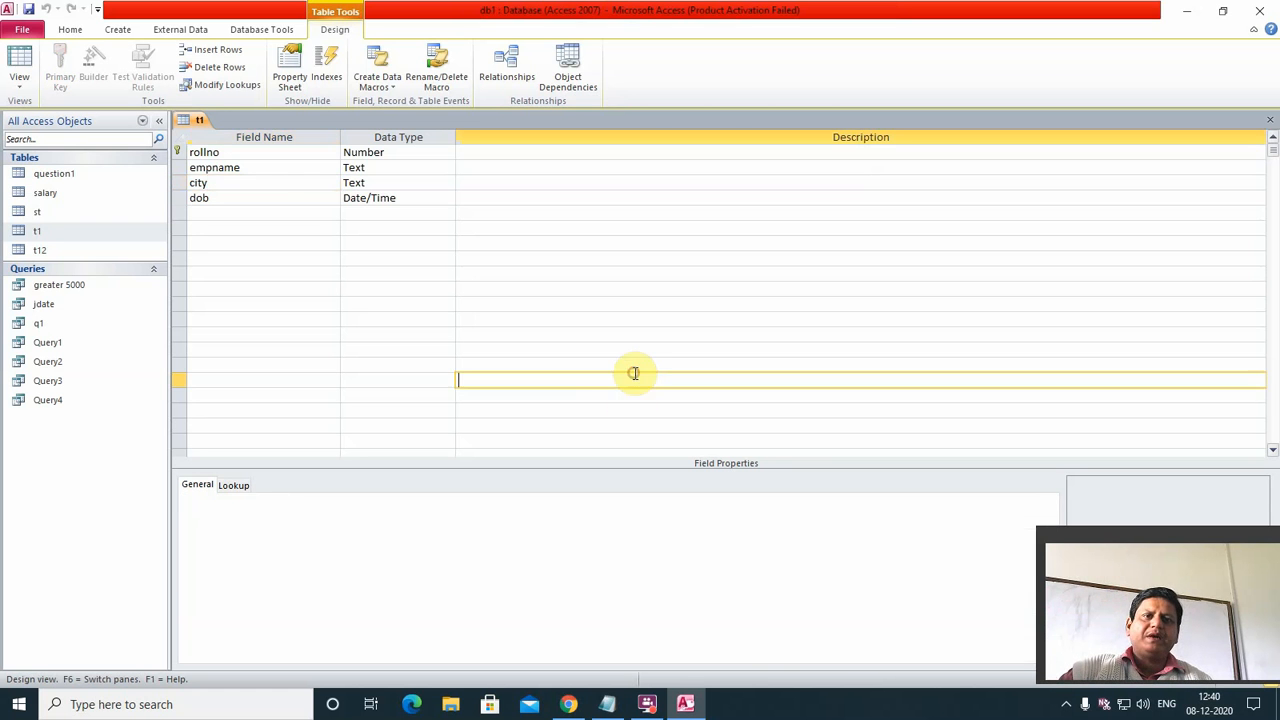
# Step: Check the city field's properties, close t1 and save the design changes
pyautogui.click(242, 185)
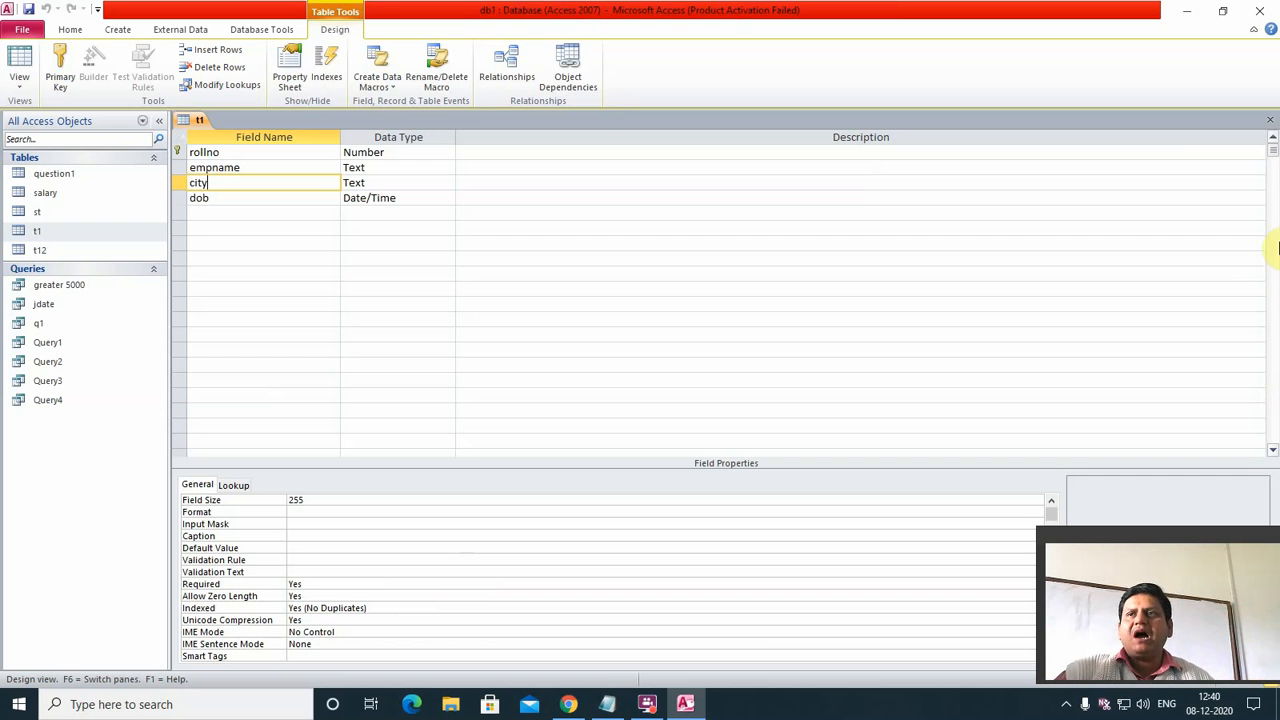
pyautogui.click(1268, 120)
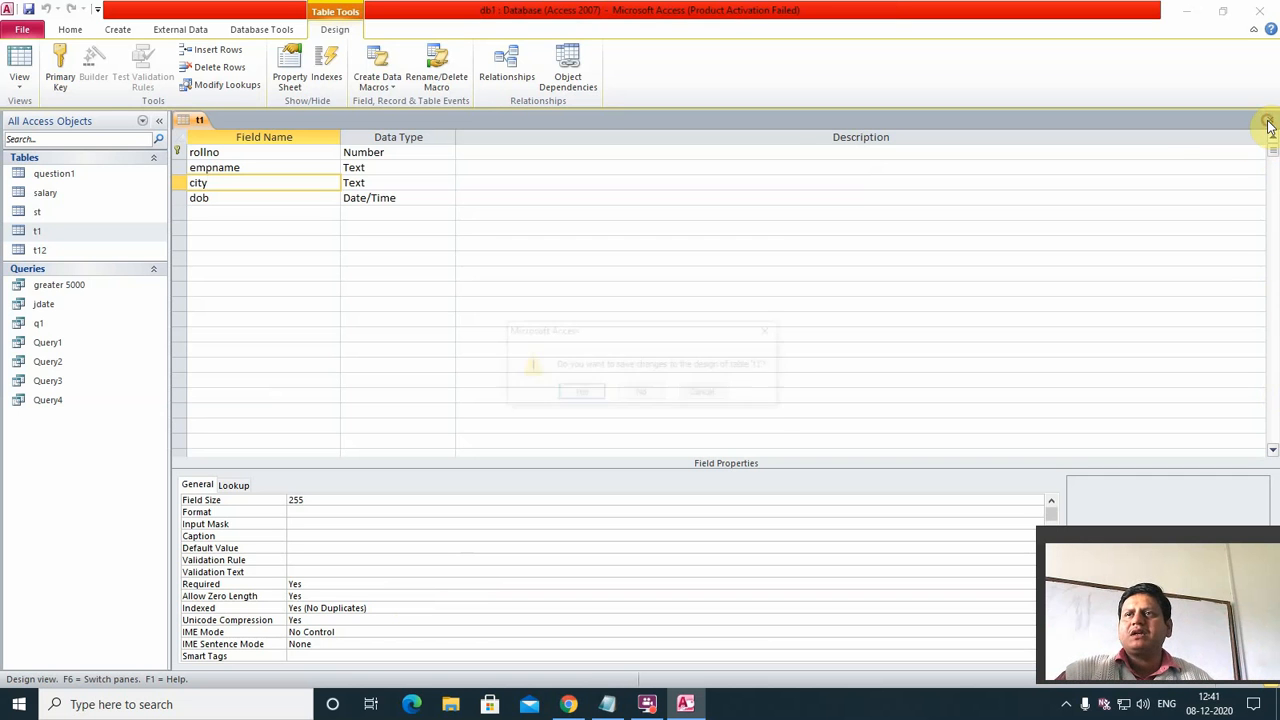
pyautogui.click(572, 396)
# Step: Open t1 and add a record with rollno 1, an employee name, city satna and a date of birth
pyautogui.doubleClick(30, 232)
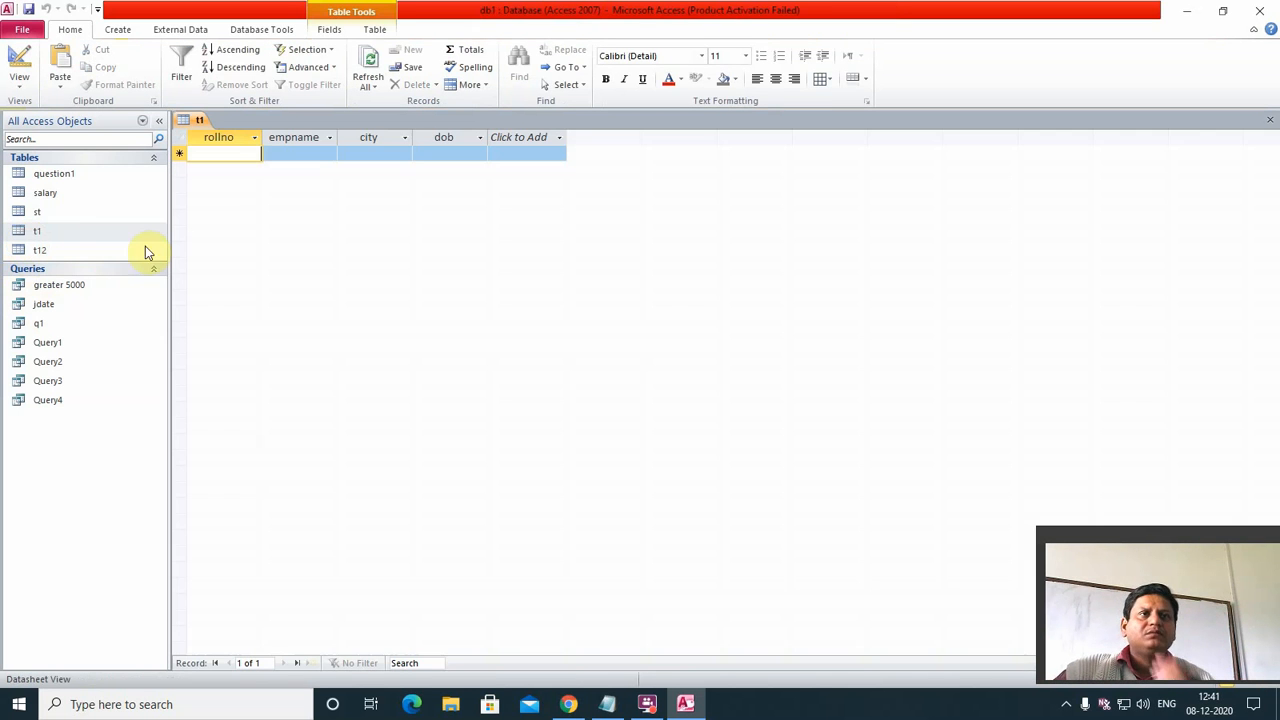
pyautogui.write('1')
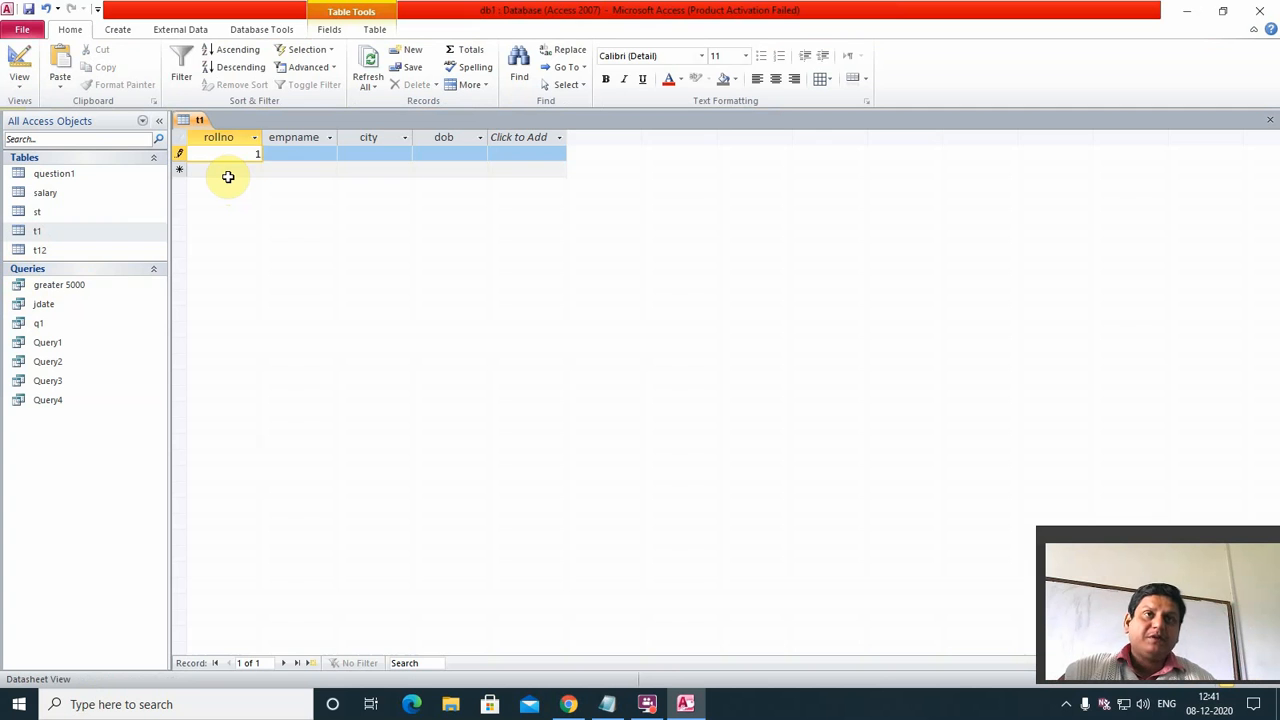
pyautogui.press('Tab')
pyautogui.write('satna')
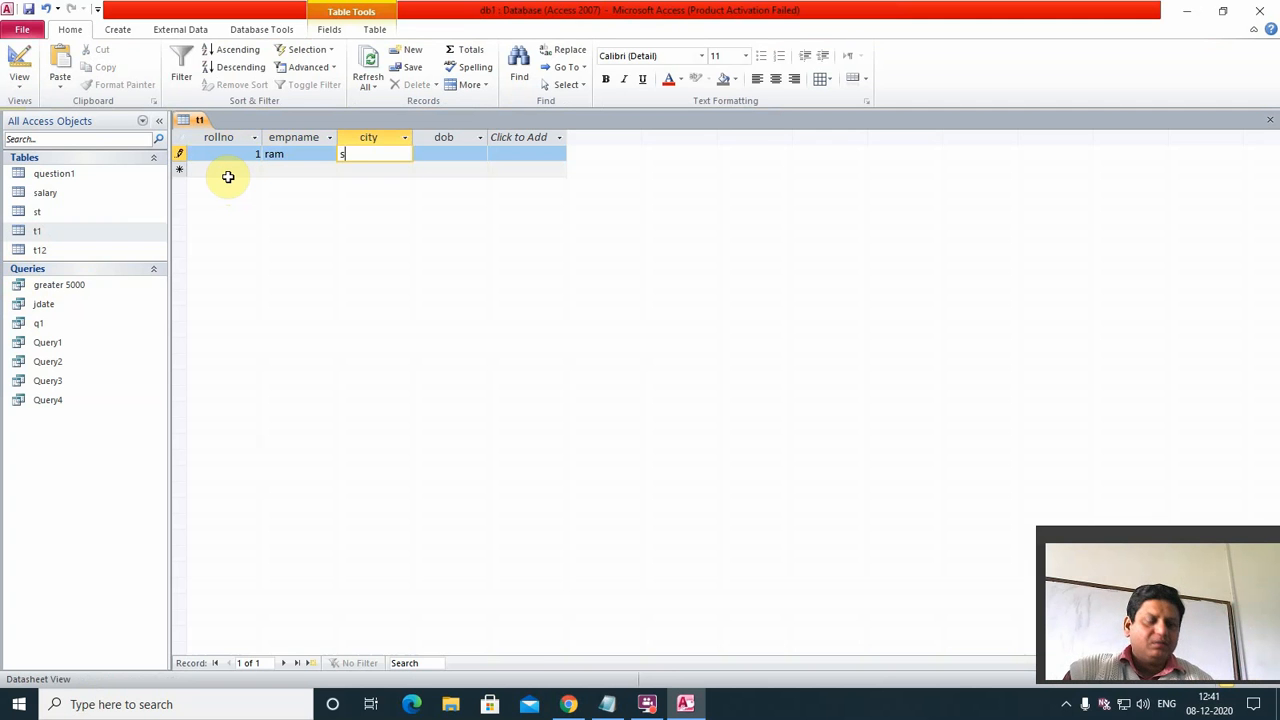
pyautogui.press('Tab')
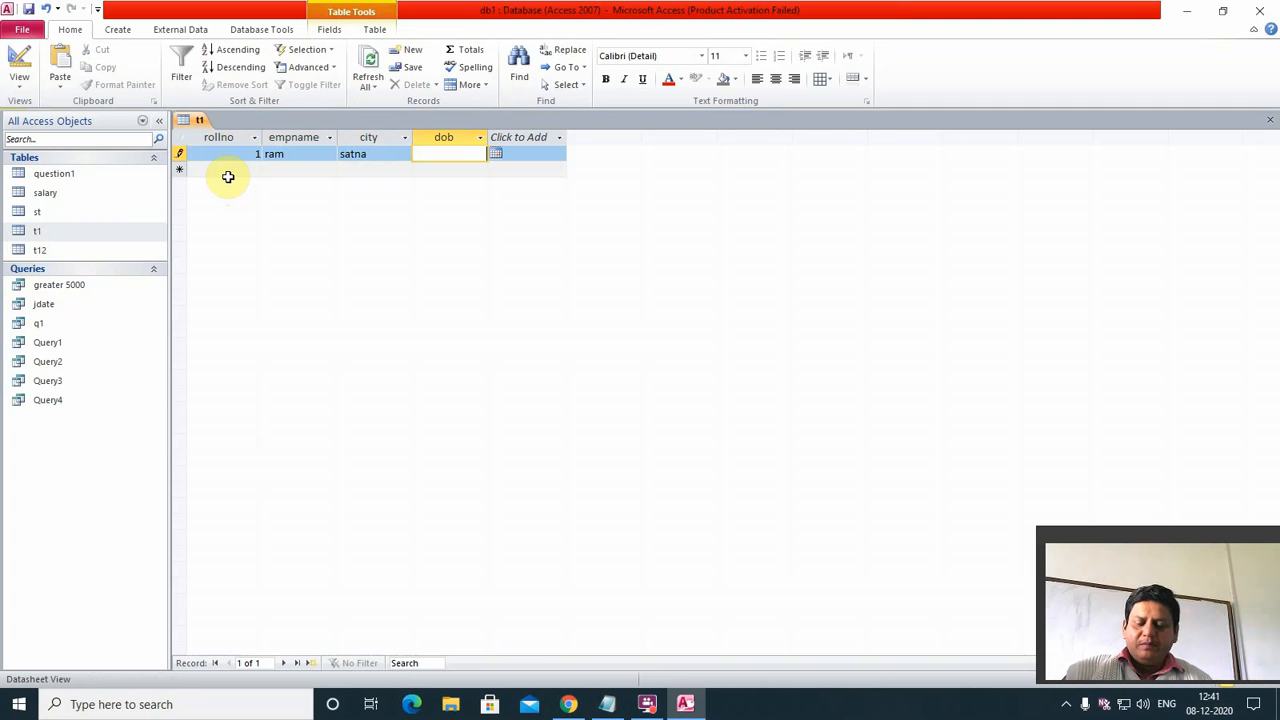
pyautogui.write('7')
pyautogui.write('-07')
pyautogui.press('Tab')
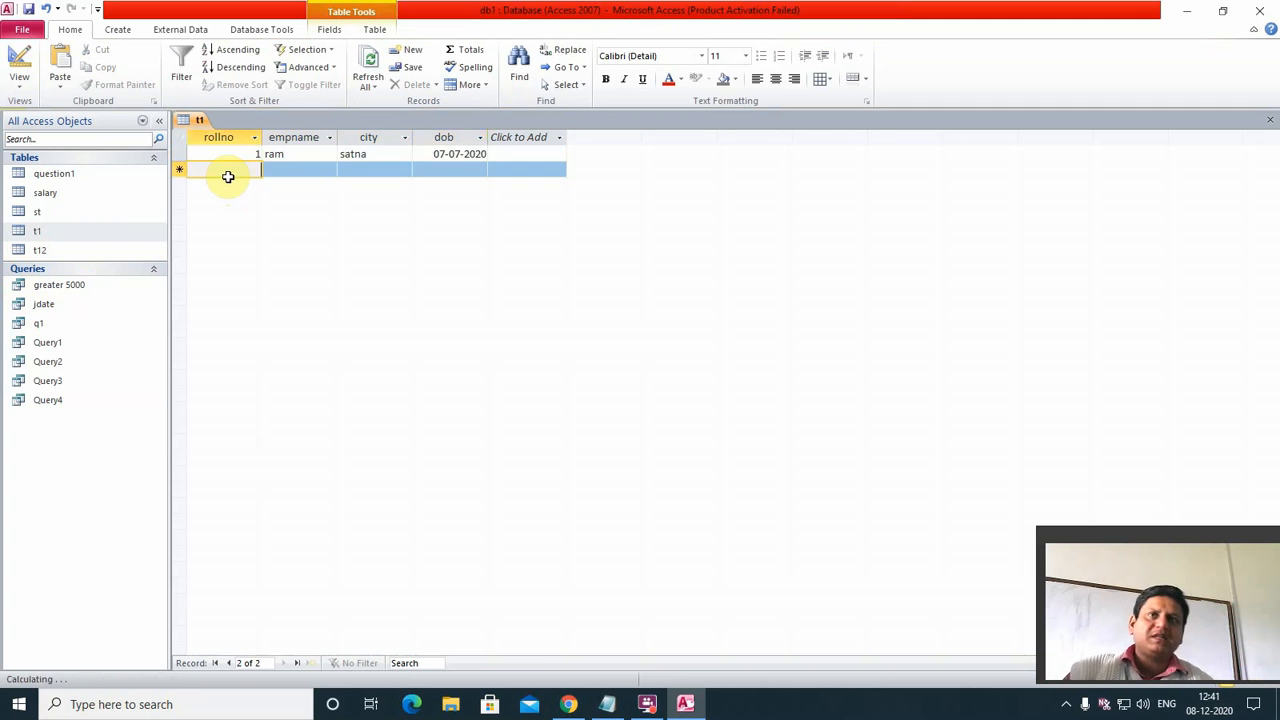
pyautogui.press('Tab')
pyautogui.click(228, 176)
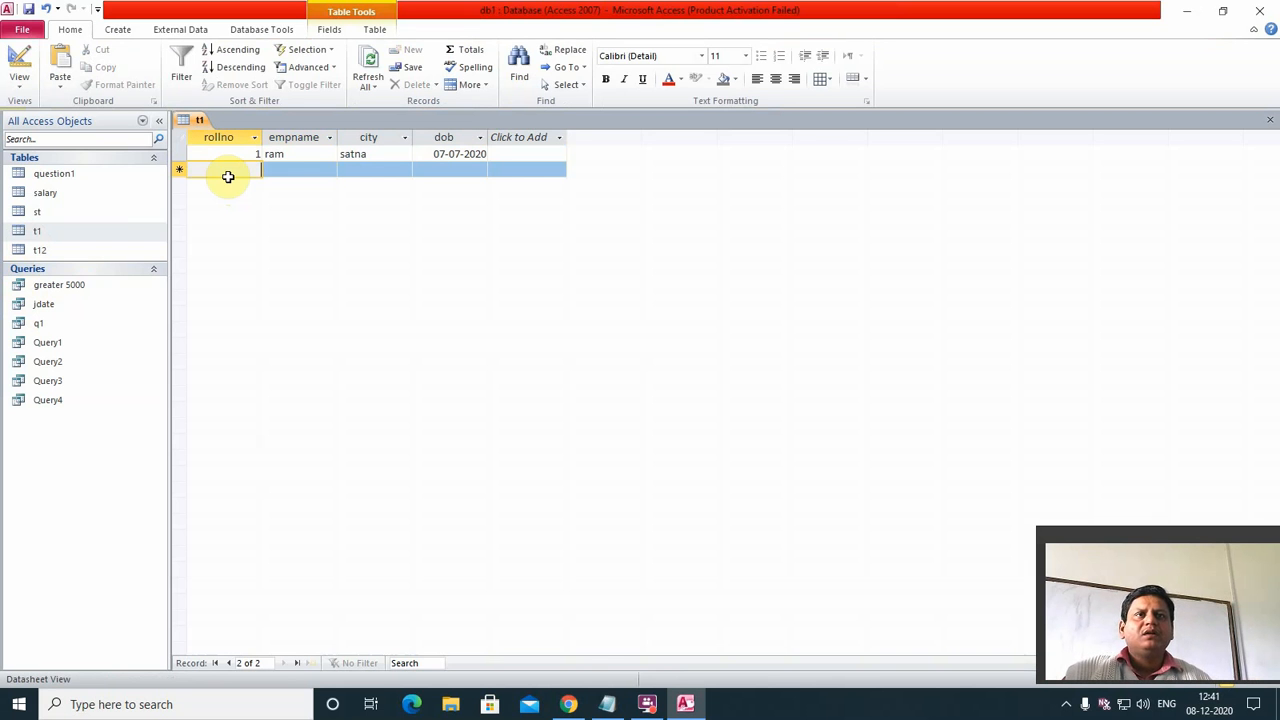
# Step: Try to add a second record with rollno 2, an employee name and a date of birth, leaving city blank
pyautogui.write('2')
pyautogui.press('Tab')
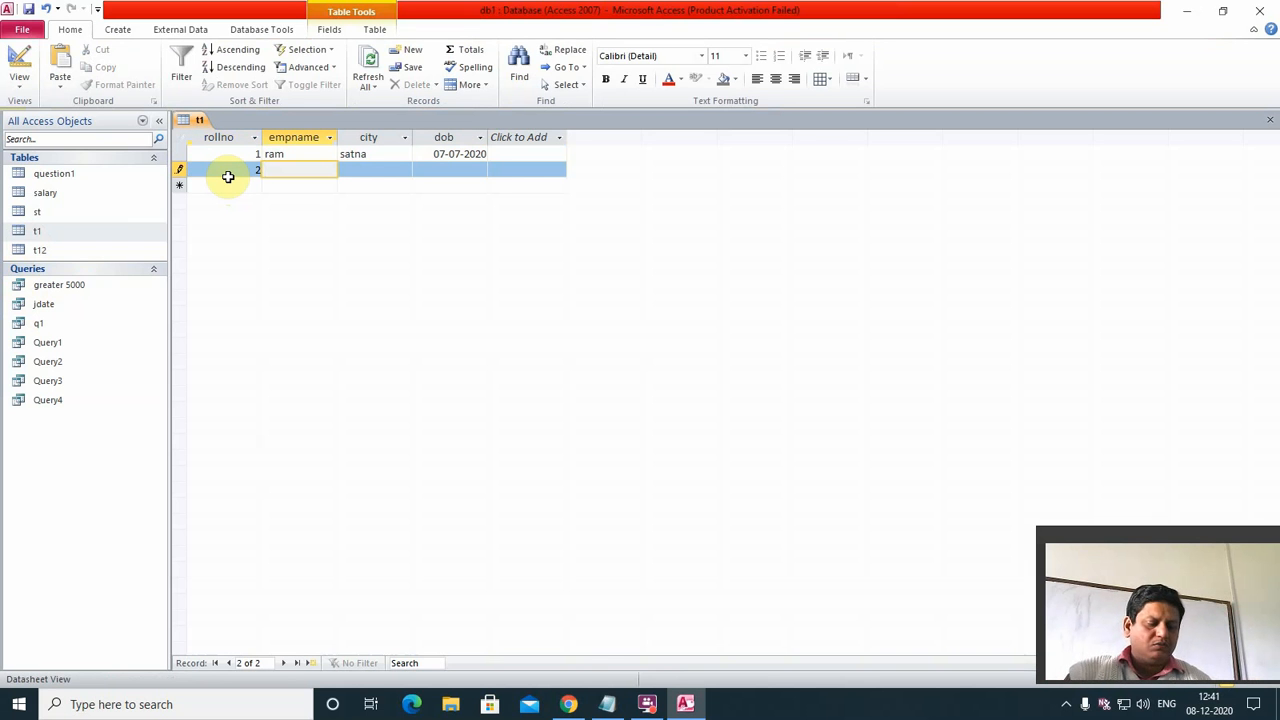
pyautogui.write('ramesh')
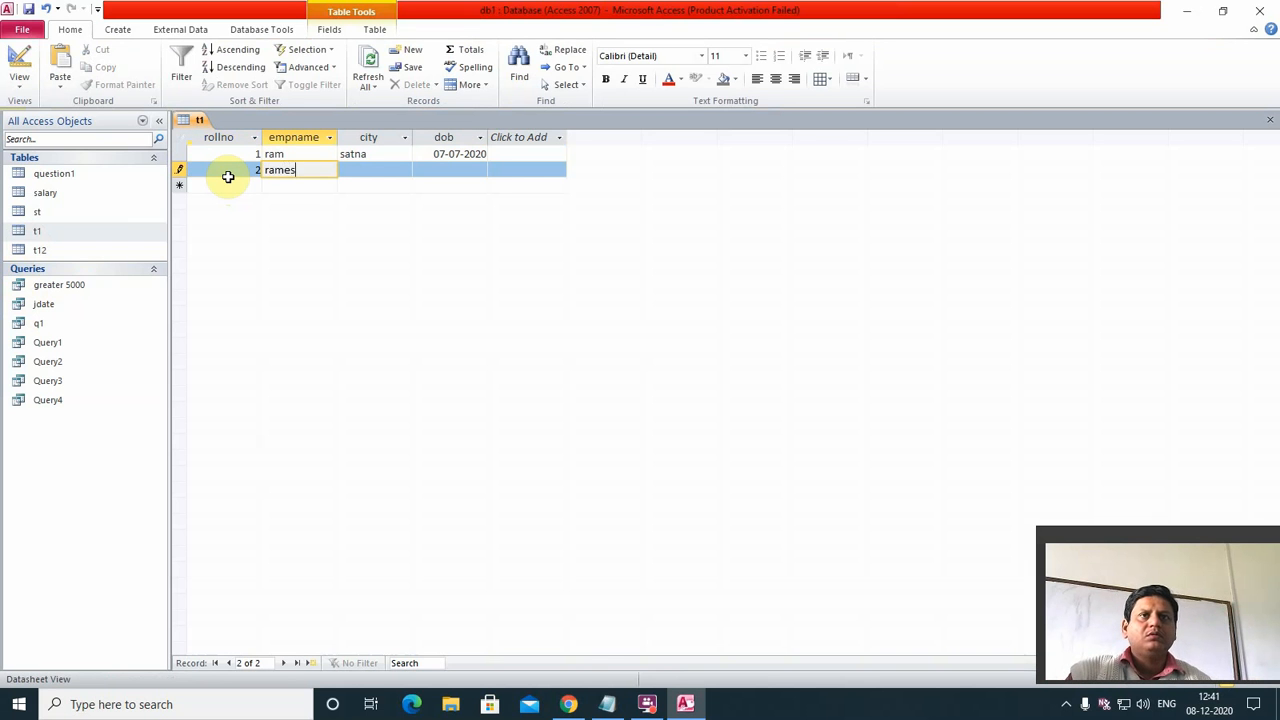
pyautogui.press('Tab')
pyautogui.press('Tab')
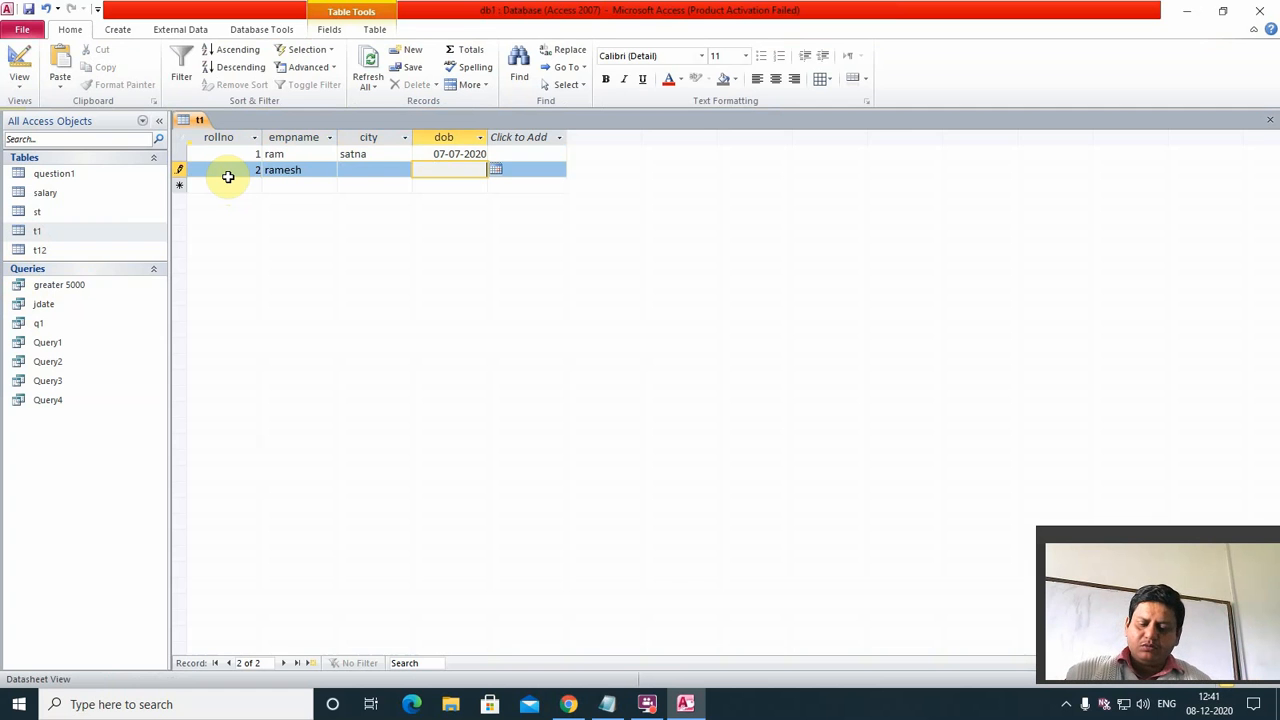
pyautogui.write('8 aug')
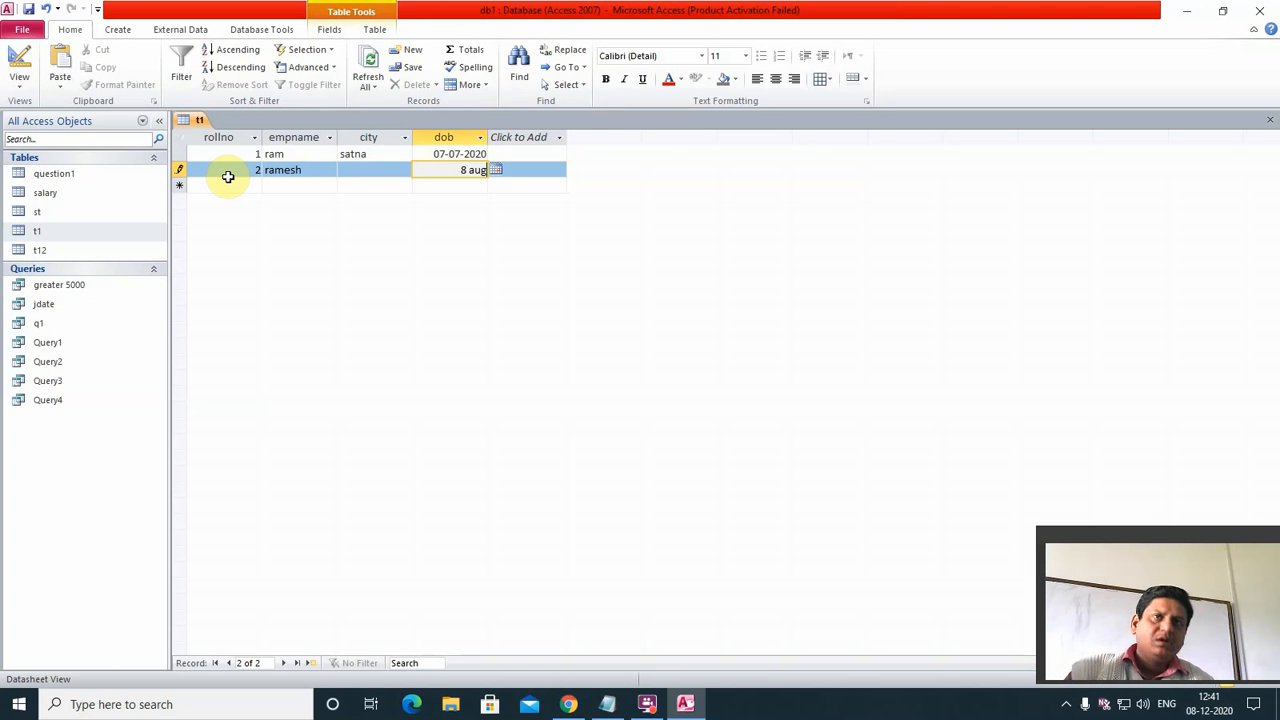
pyautogui.press('Tab')
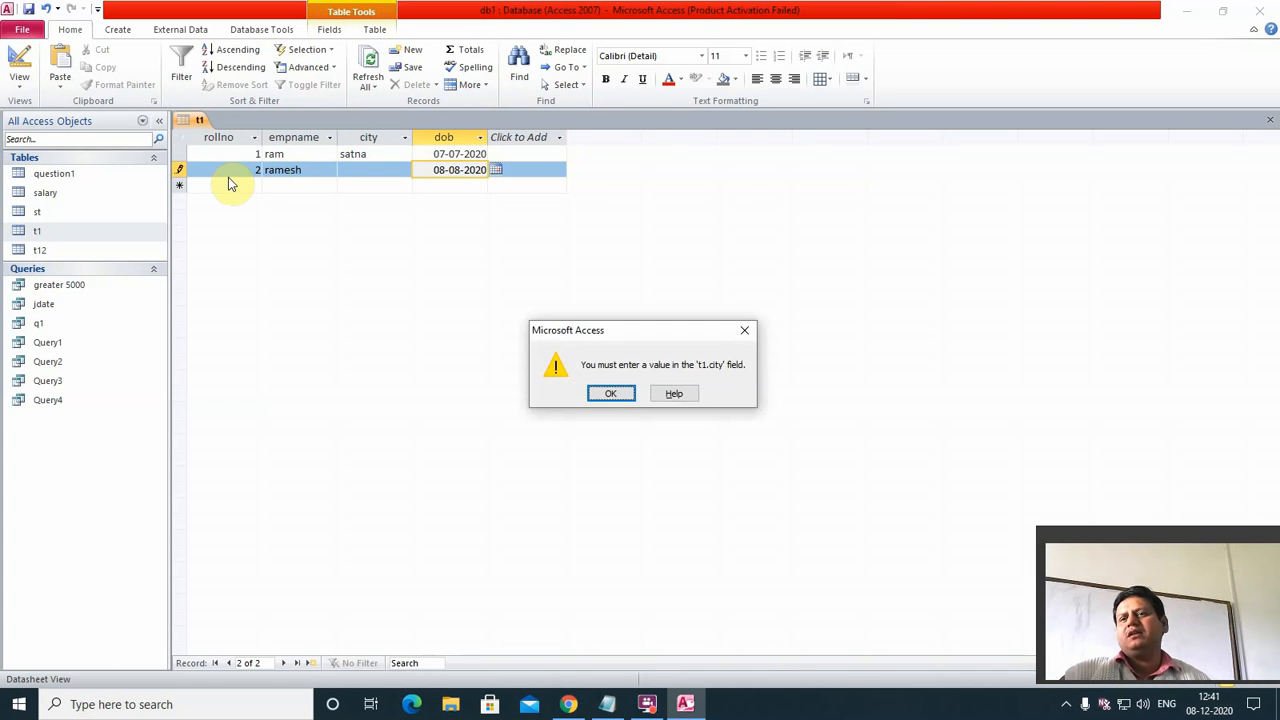
# Step: Dismiss the alert and try to save the second record with the duplicate city satna
pyautogui.click(610, 393)
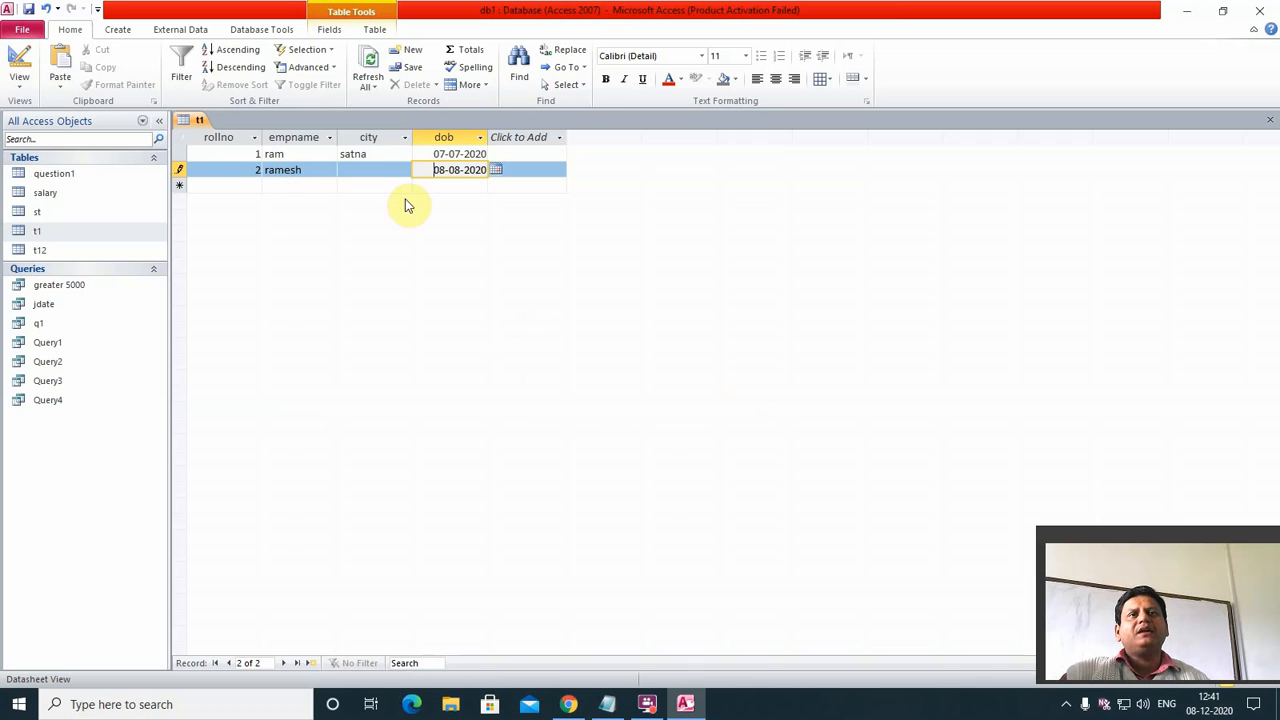
pyautogui.click(375, 170)
pyautogui.write('satn')
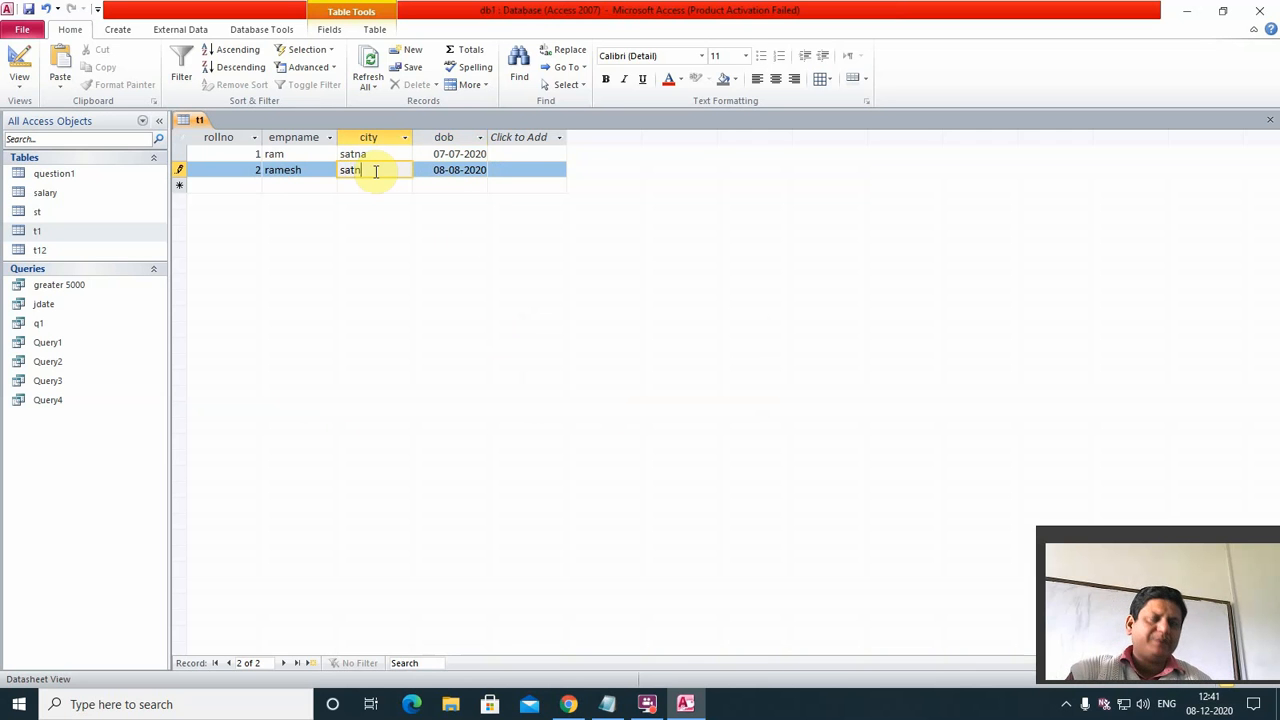
pyautogui.write('a')
pyautogui.press('Tab')
pyautogui.press('Tab')
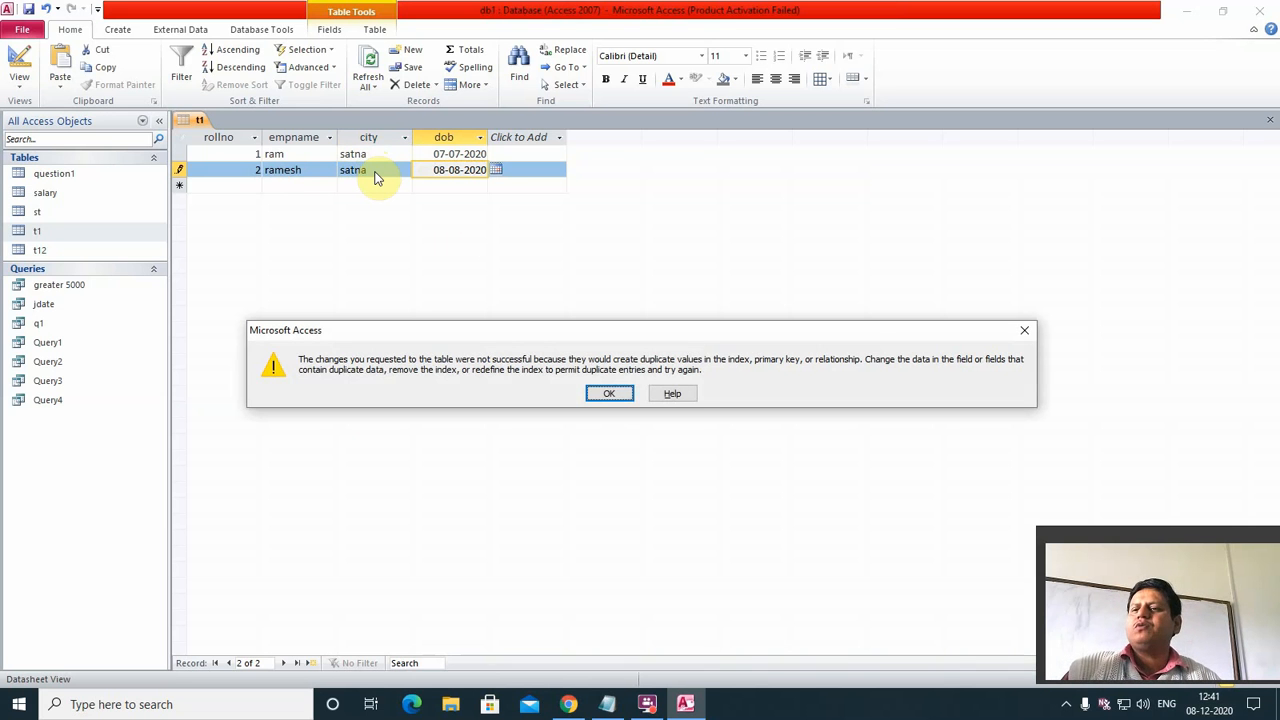
# Step: Dismiss the alert, change the second record's city to rewa and save the record
pyautogui.click(590, 393)
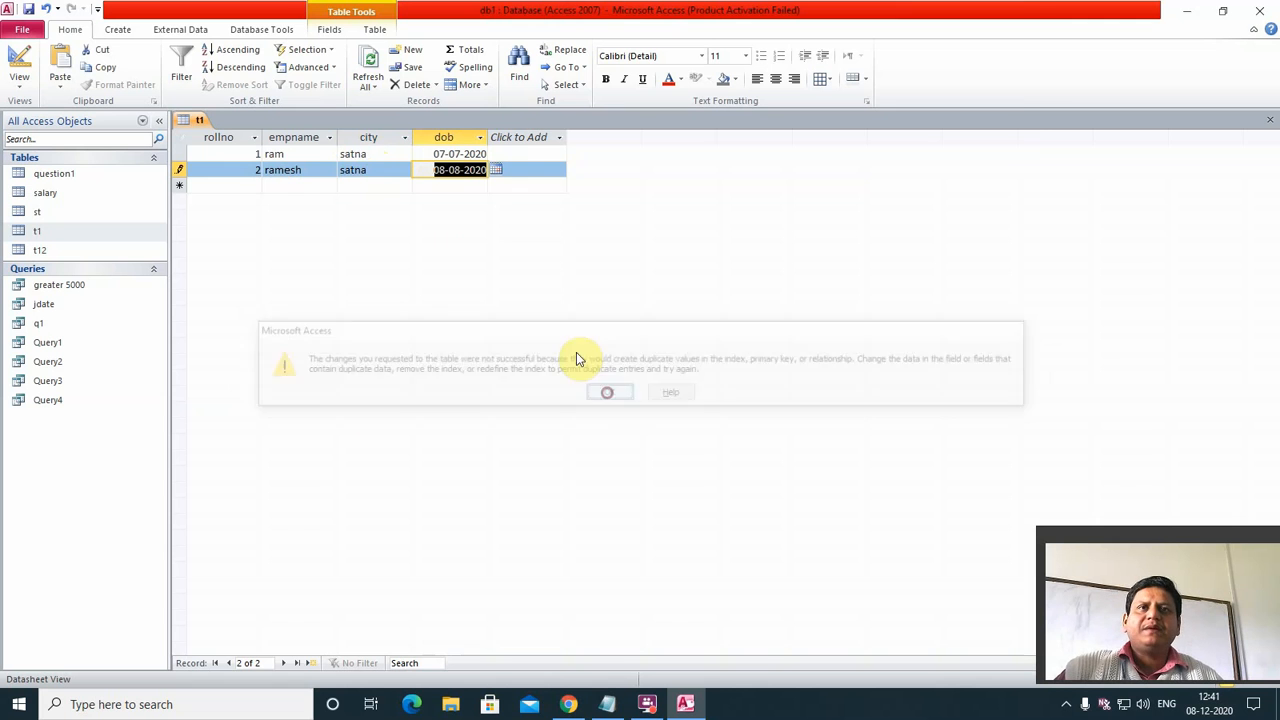
pyautogui.doubleClick(370, 170)
pyautogui.write('rewa')
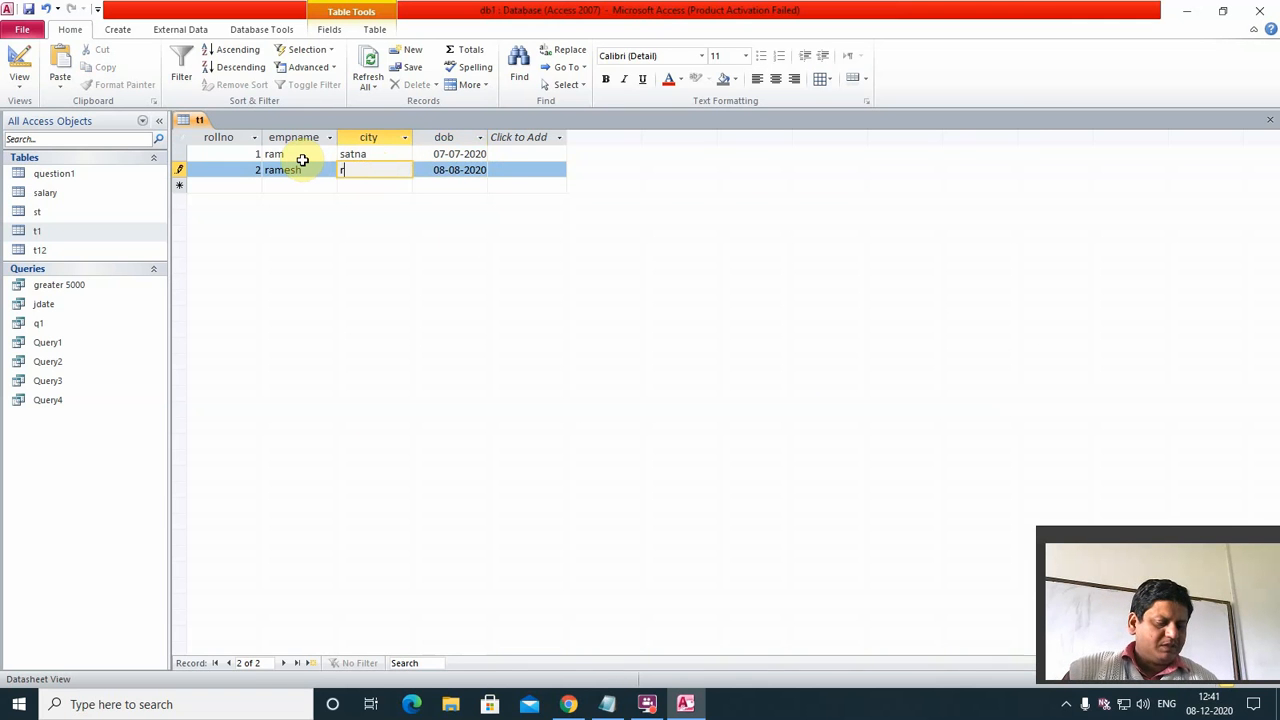
pyautogui.click(376, 185)
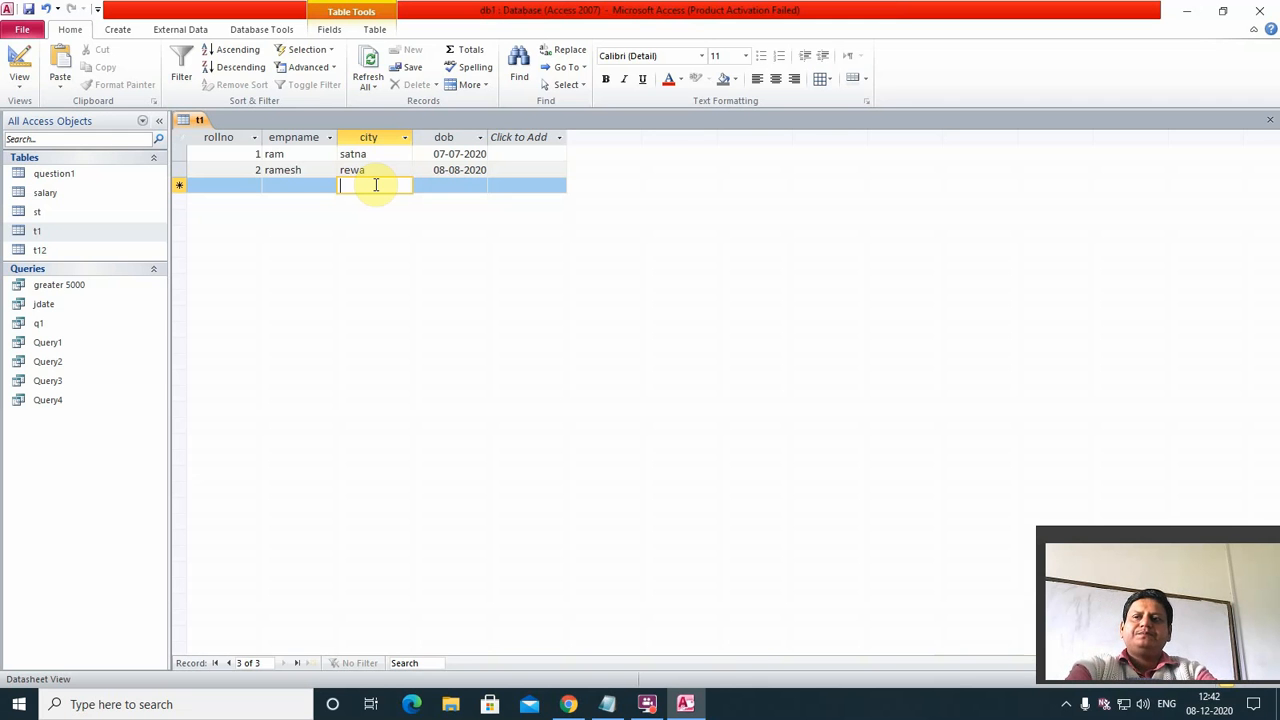
# Step: Close the t1 datasheet, reopen the table in Design View and set the empname field's Required property to Yes
pyautogui.click(1269, 120)
pyautogui.rightClick(16, 231)
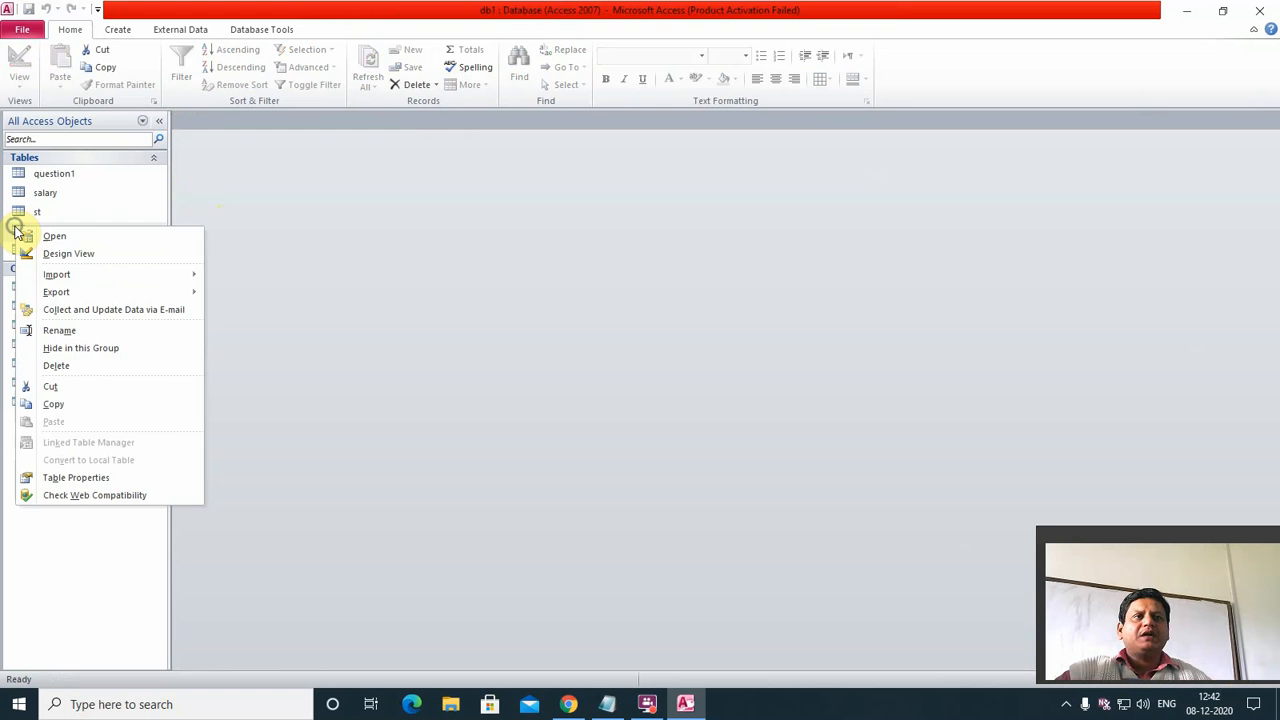
pyautogui.click(95, 253)
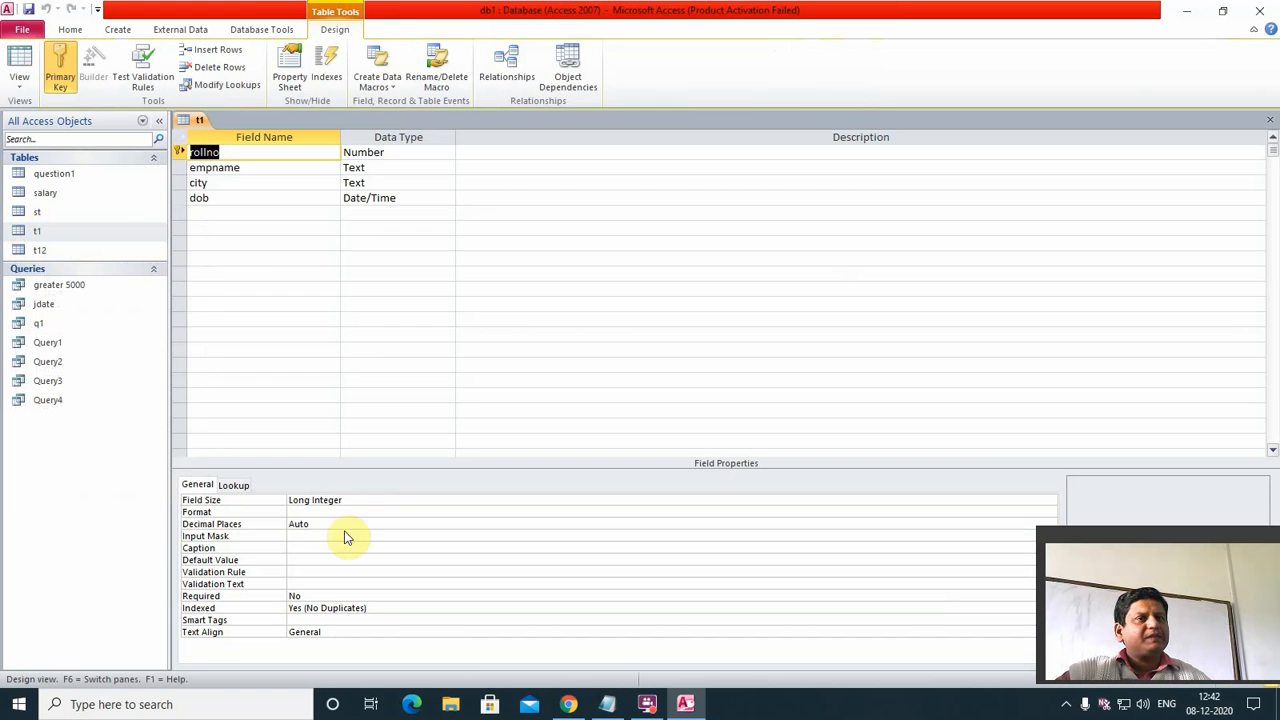
pyautogui.click(231, 183)
pyautogui.click(241, 167)
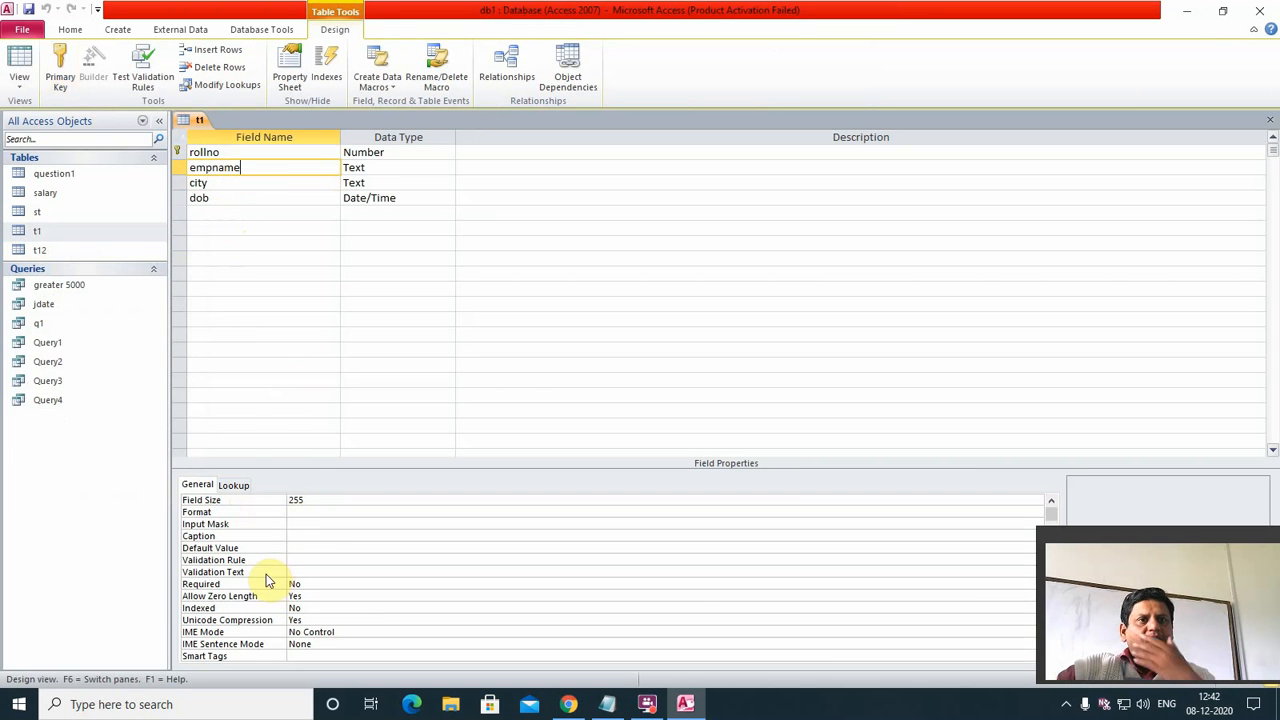
pyautogui.click(302, 584)
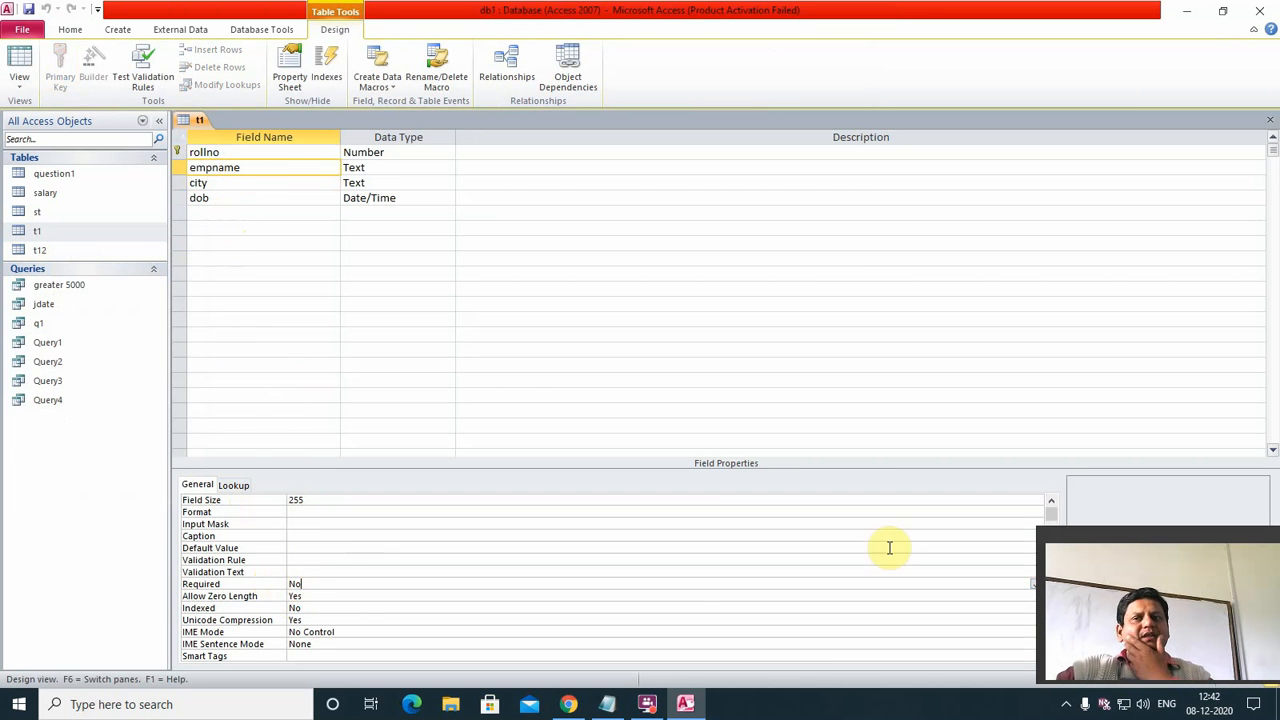
pyautogui.click(1033, 584)
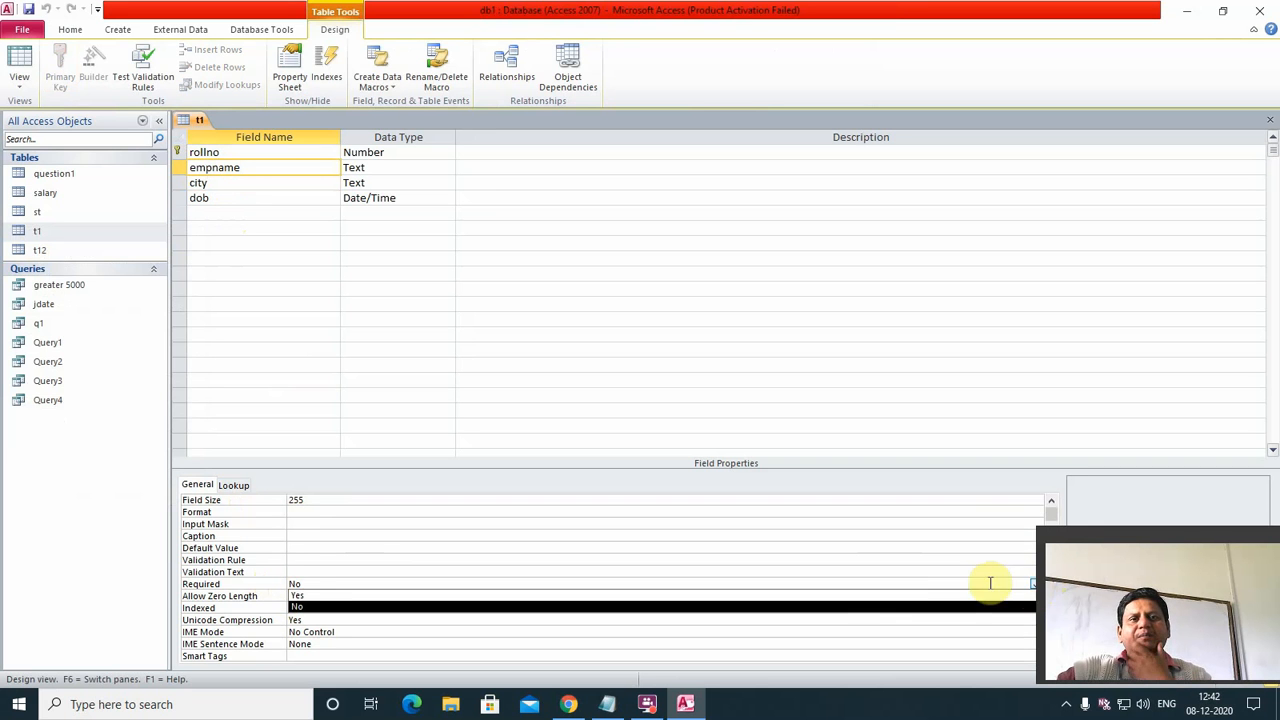
pyautogui.click(860, 596)
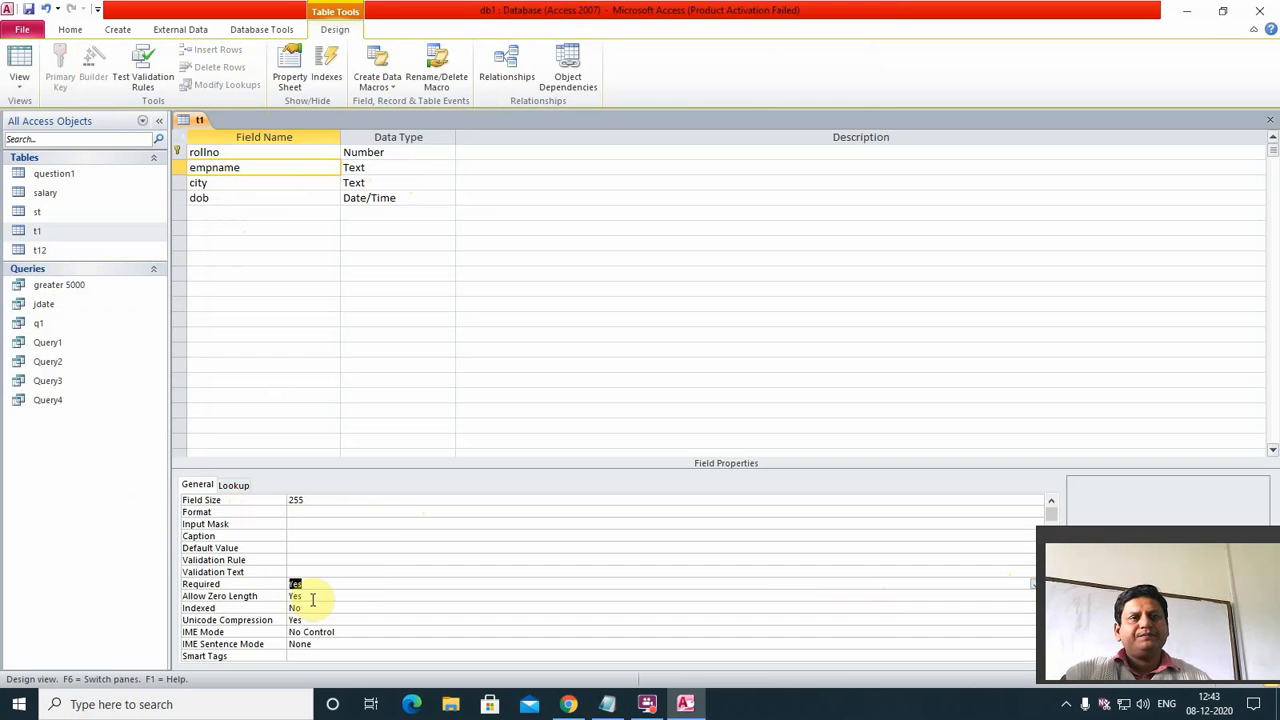
# Step: View empname's Allow Zero Length options, then try Indexed as Yes (Duplicates OK) and return it to No
pyautogui.click(305, 596)
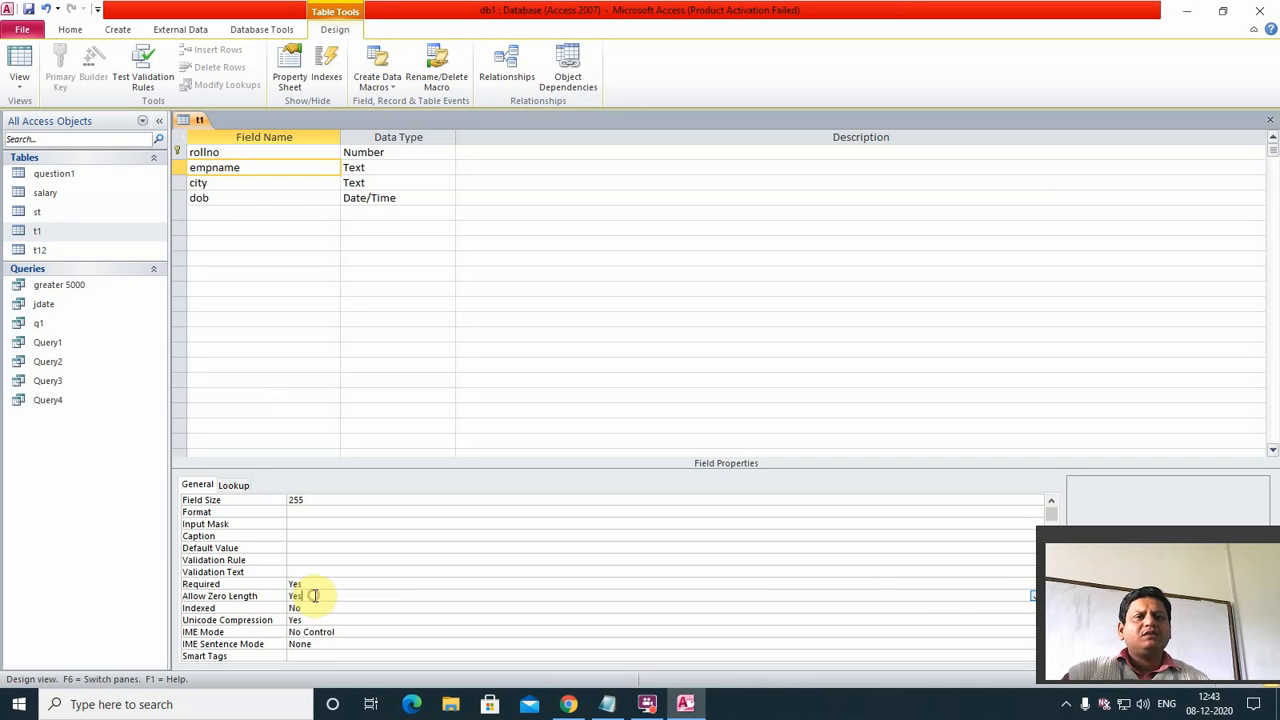
pyautogui.click(1032, 596)
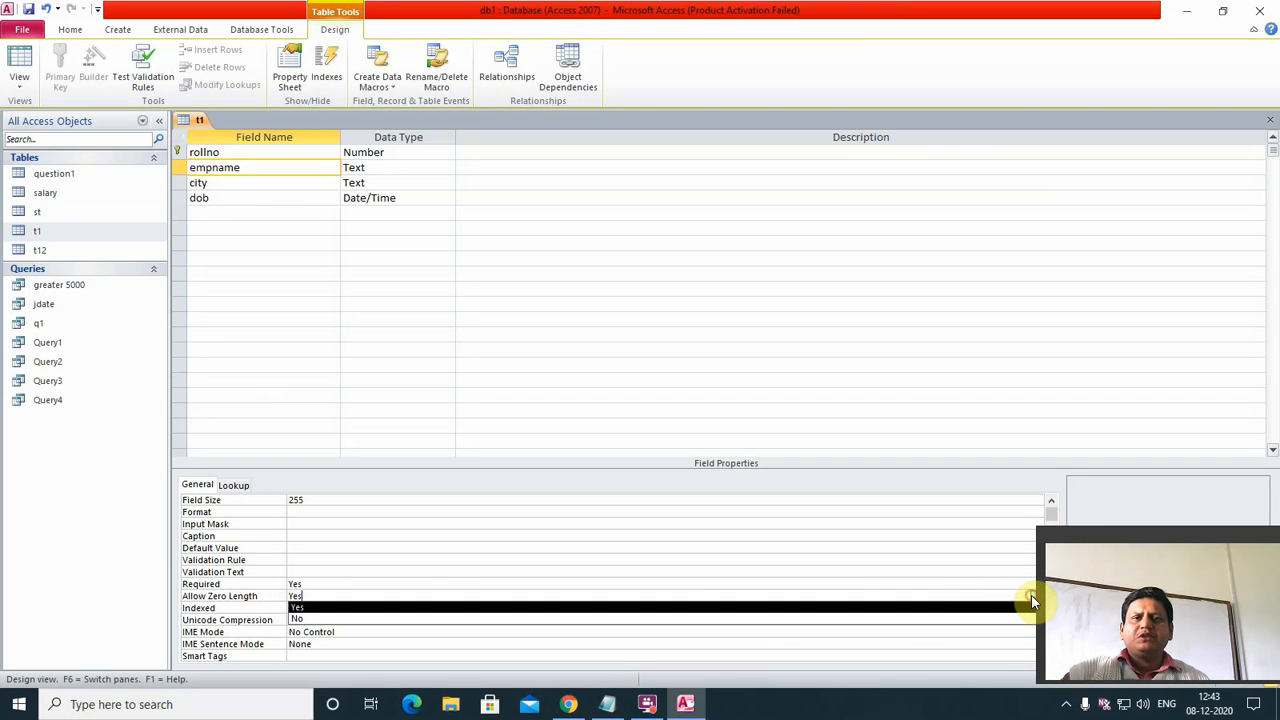
pyautogui.click(1031, 596)
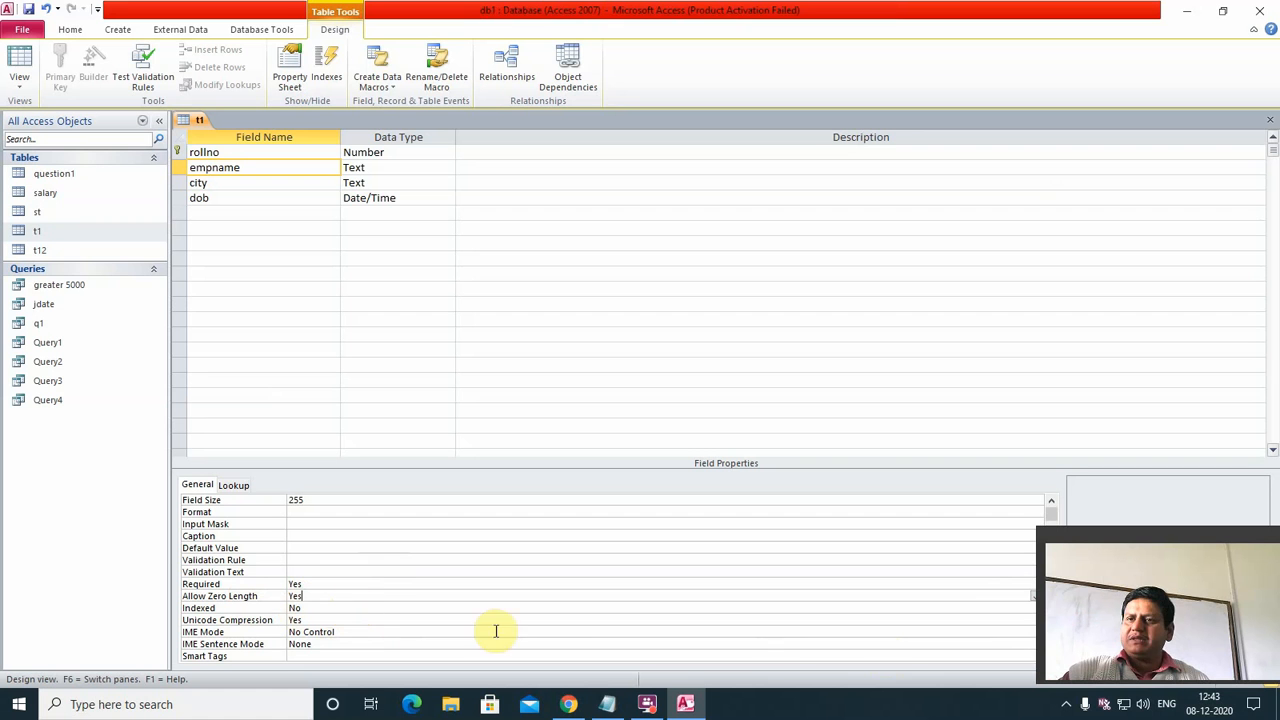
pyautogui.click(371, 607)
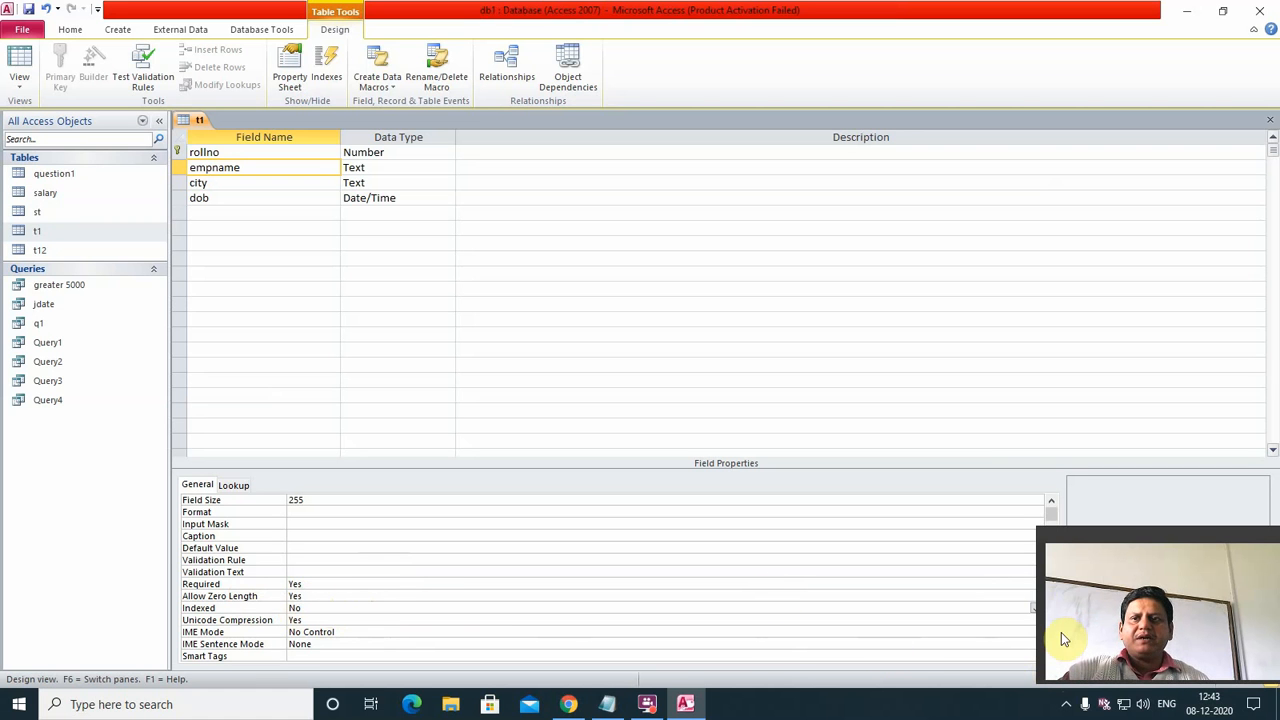
pyautogui.click(1033, 608)
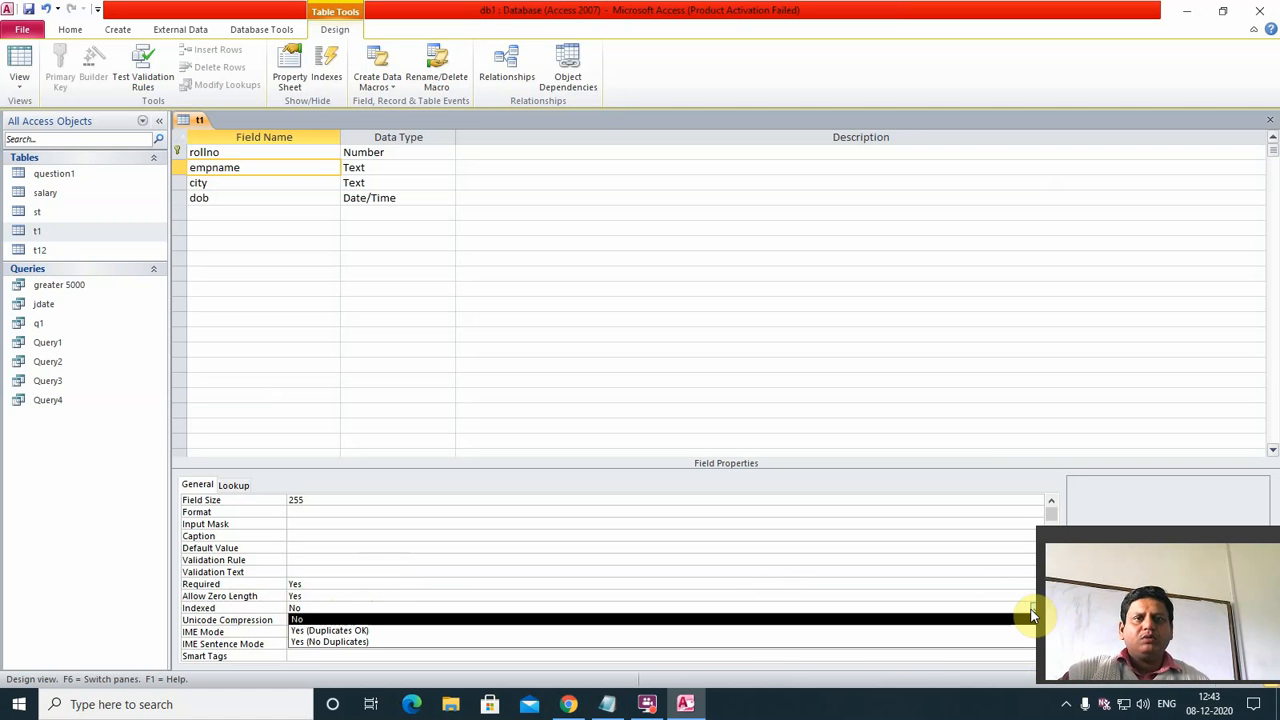
pyautogui.click(928, 631)
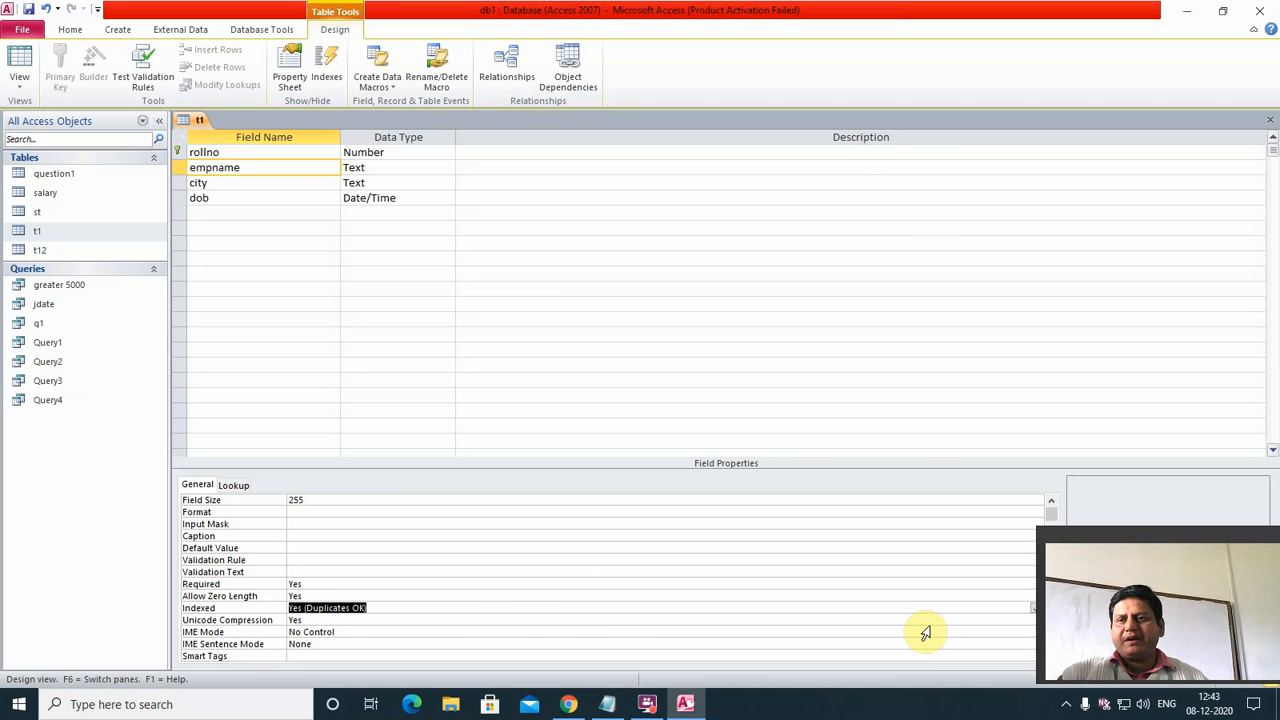
pyautogui.click(1036, 608)
pyautogui.click(722, 620)
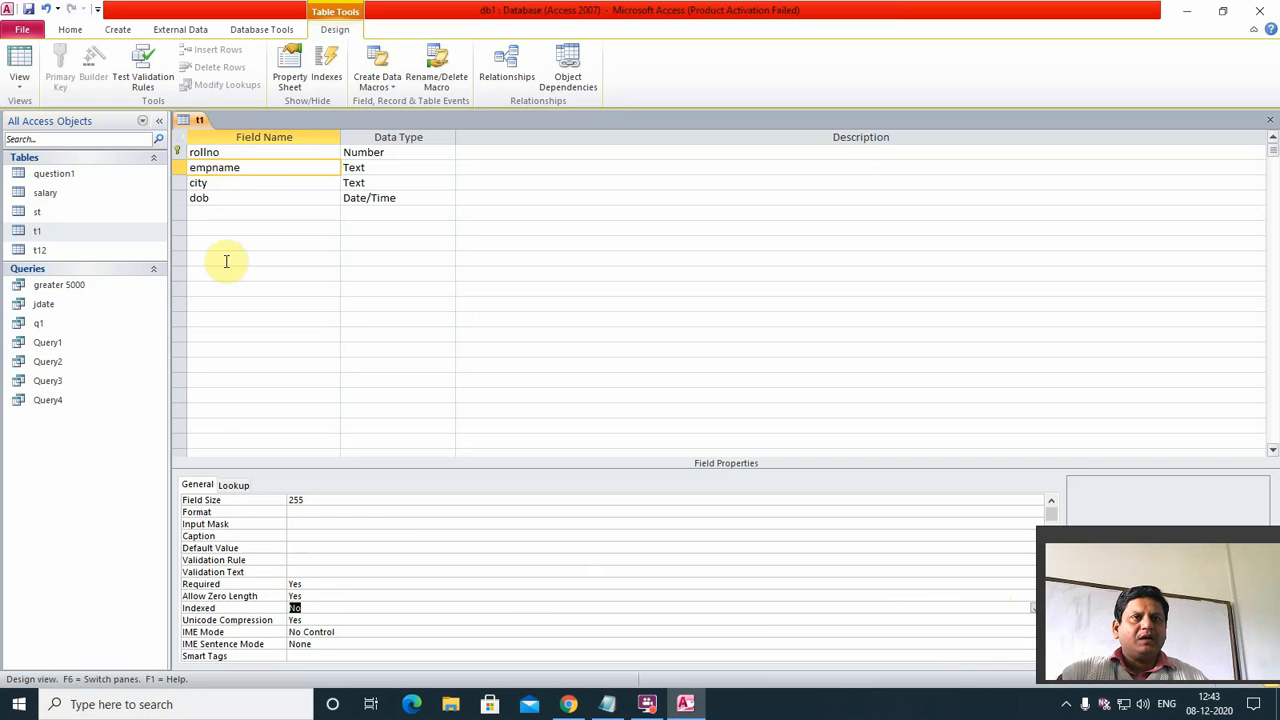
# Step: Close the design of t1, saving the changes and agreeing to test existing data against the new rules
pyautogui.click(339, 585)
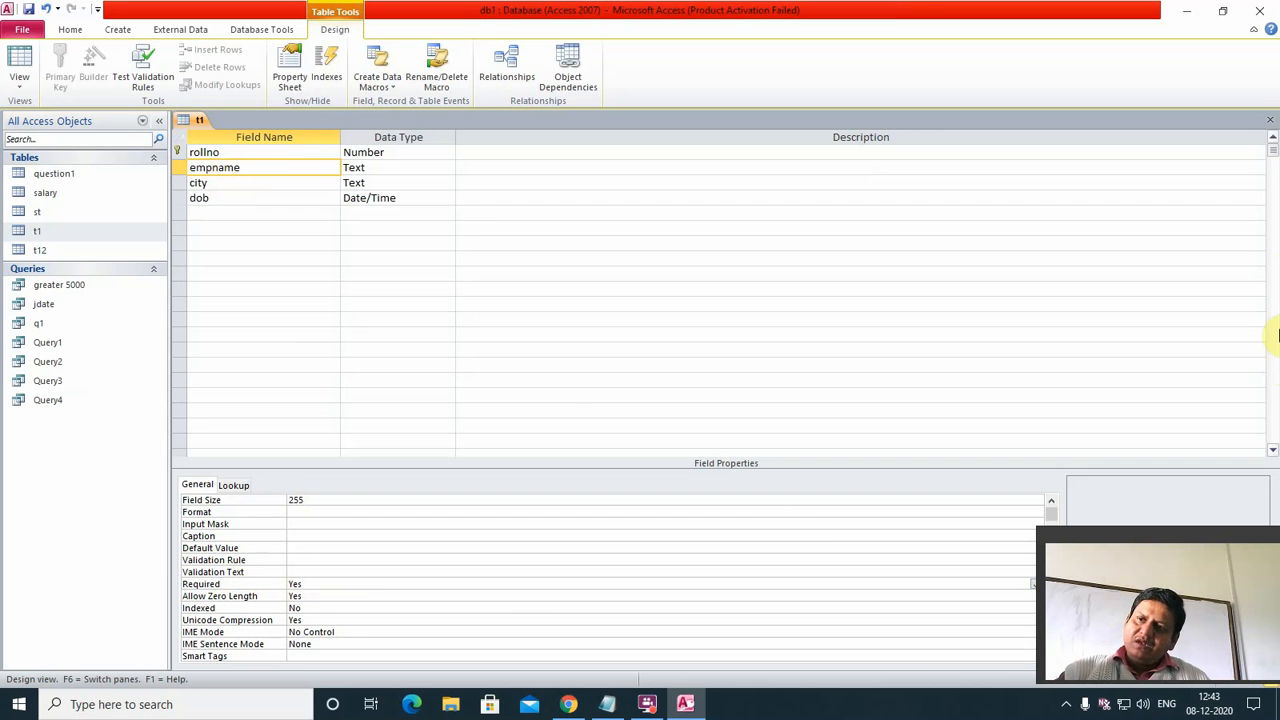
pyautogui.click(1270, 120)
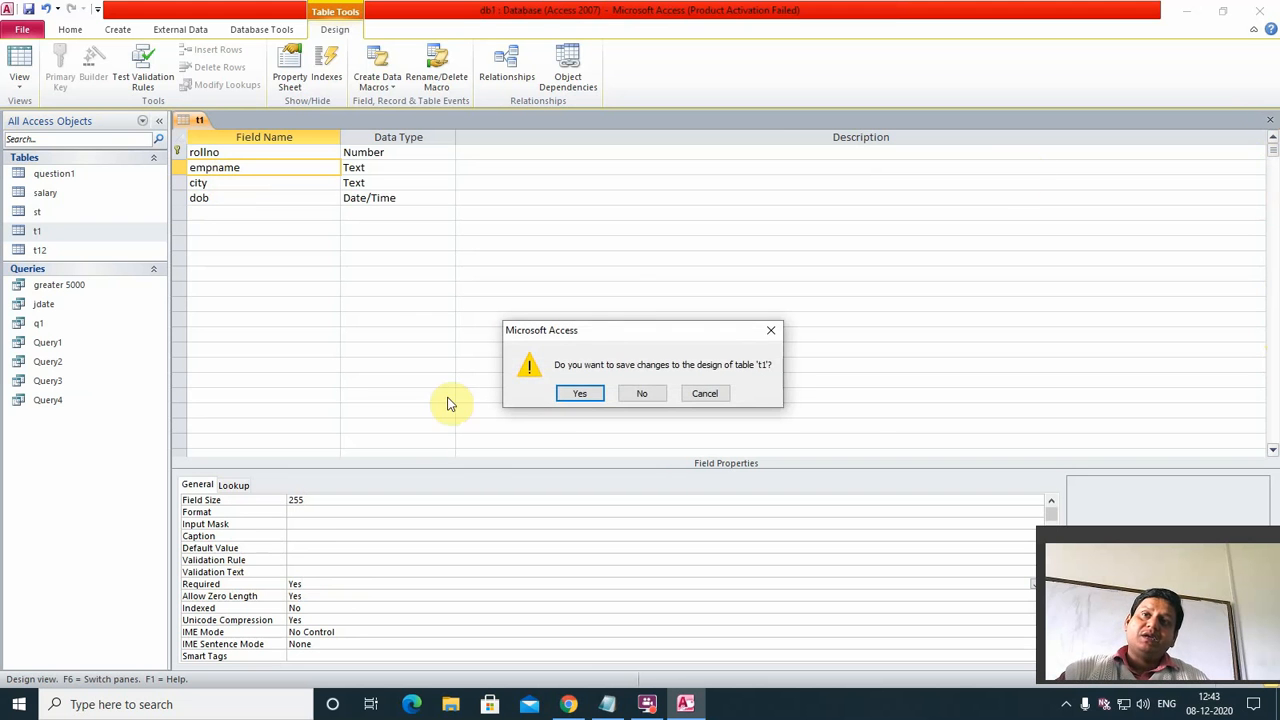
pyautogui.click(580, 393)
pyautogui.click(579, 398)
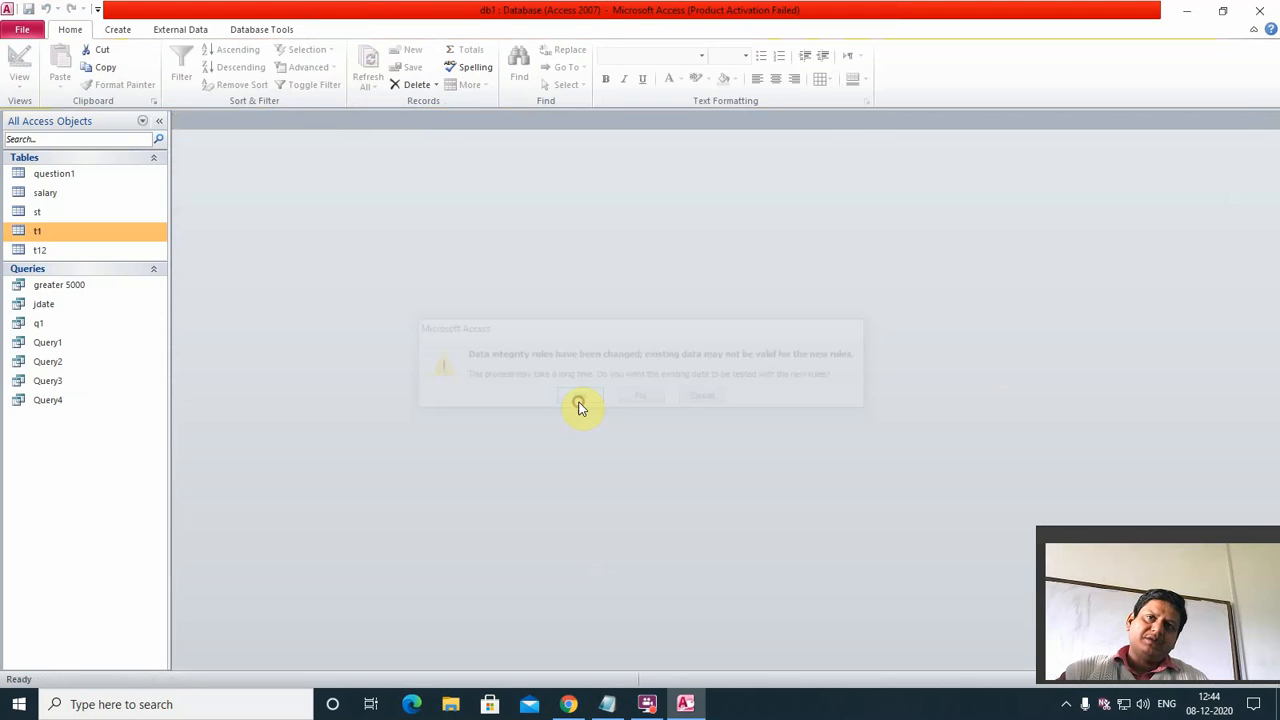
# Step: Open t1 and start a third record with rollno 3 and an employee name
pyautogui.doubleClick(82, 237)
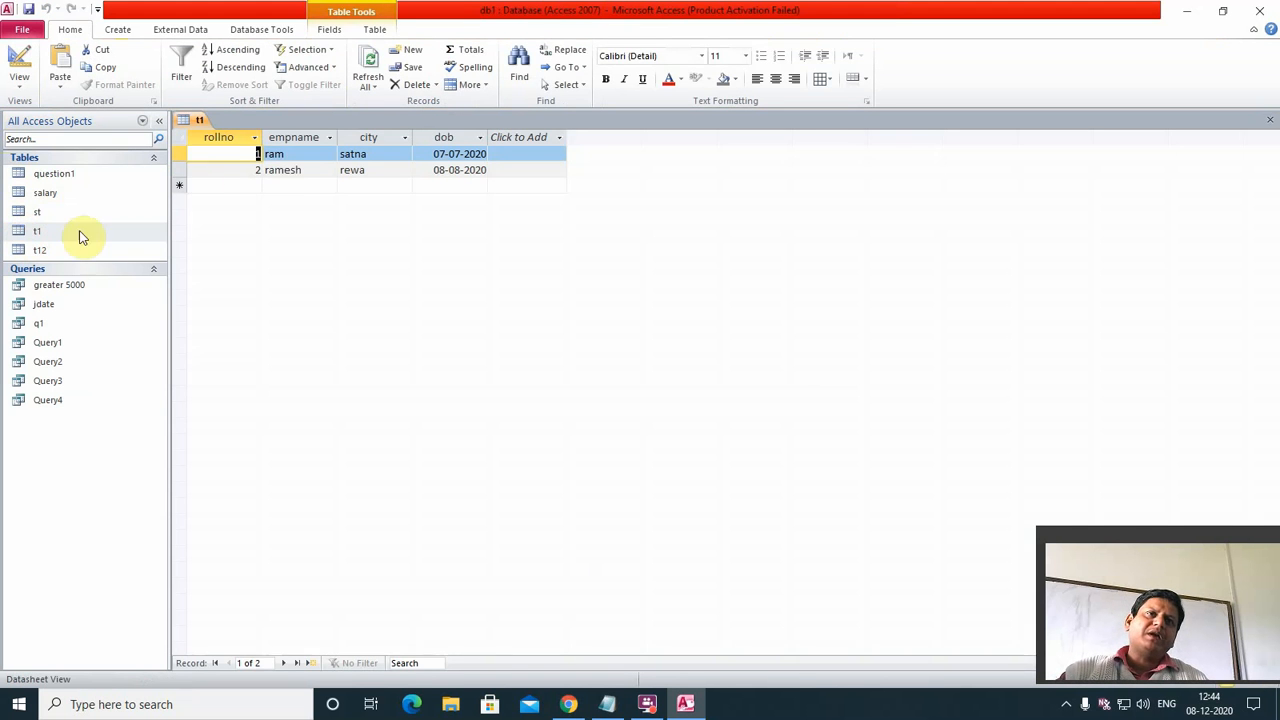
pyautogui.click(266, 187)
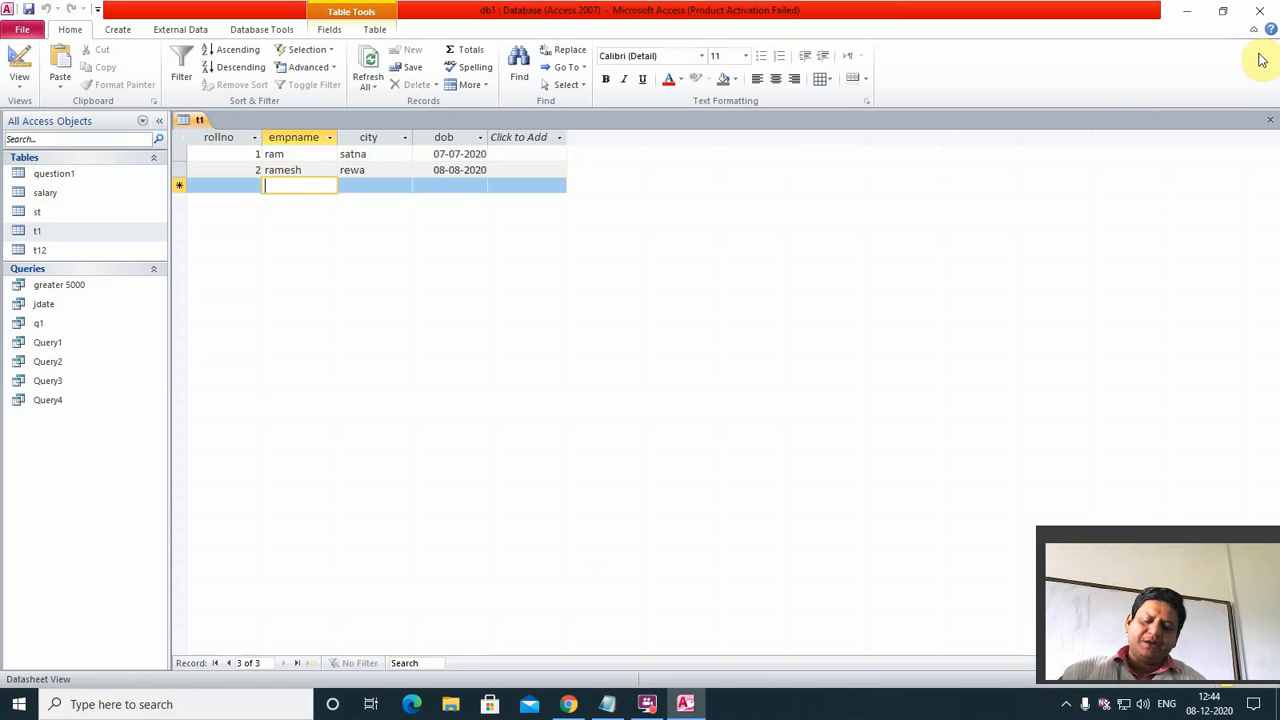
pyautogui.hotkey('shift', 'Tab')
pyautogui.write('3')
pyautogui.press('Tab')
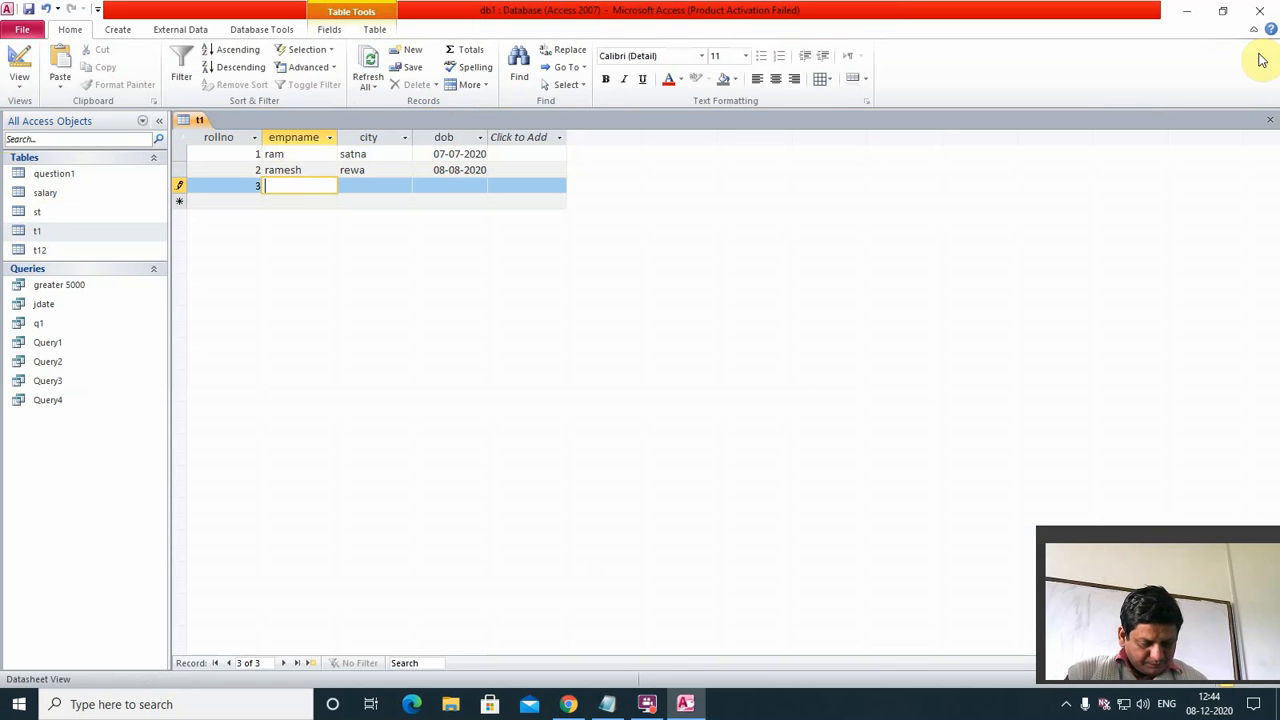
pyautogui.write('arun')
pyautogui.press('Tab')
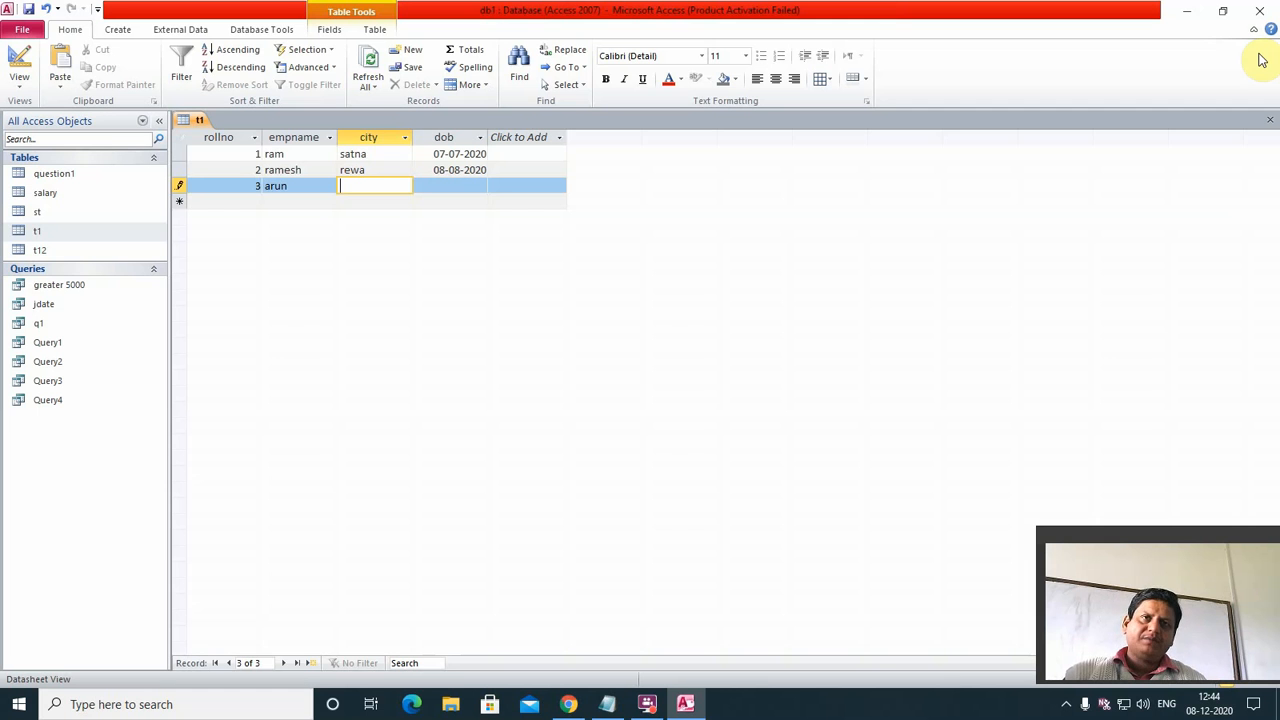
# Step: Replace the third record's employee name with the first record's name, enter the duplicate city satna and try to save
pyautogui.hotkey('shift', 'Tab')
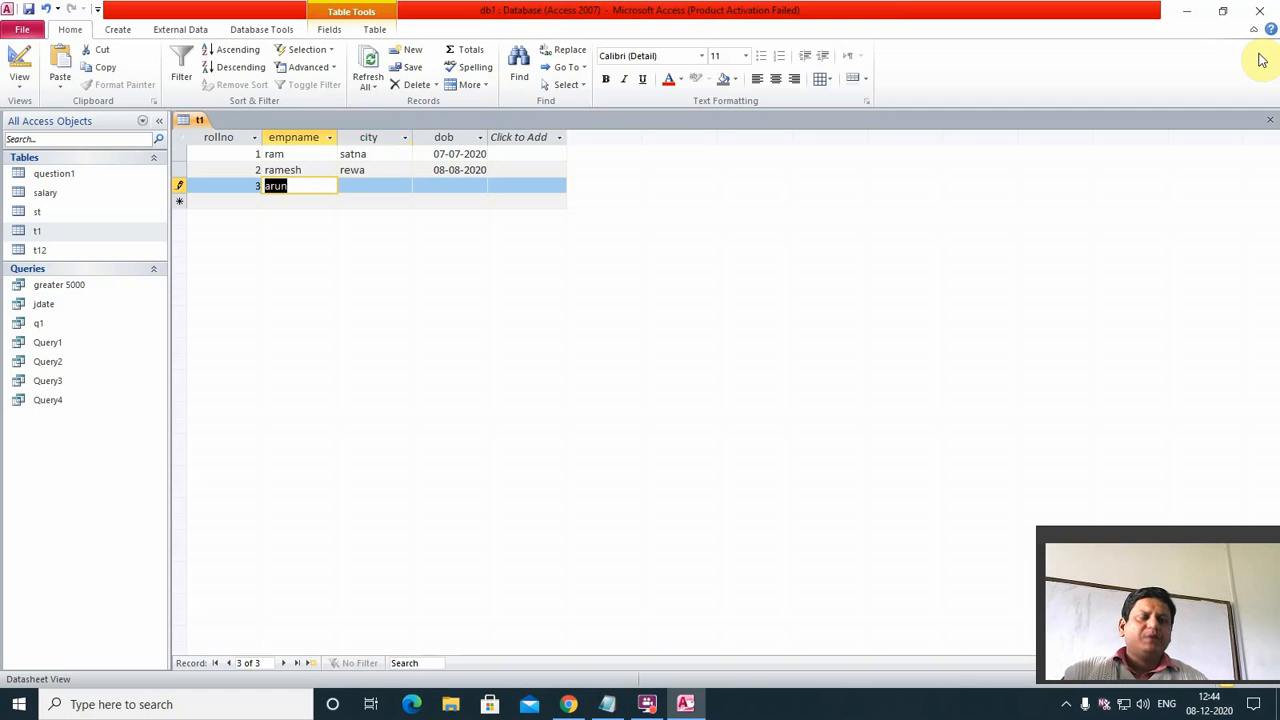
pyautogui.write('ram')
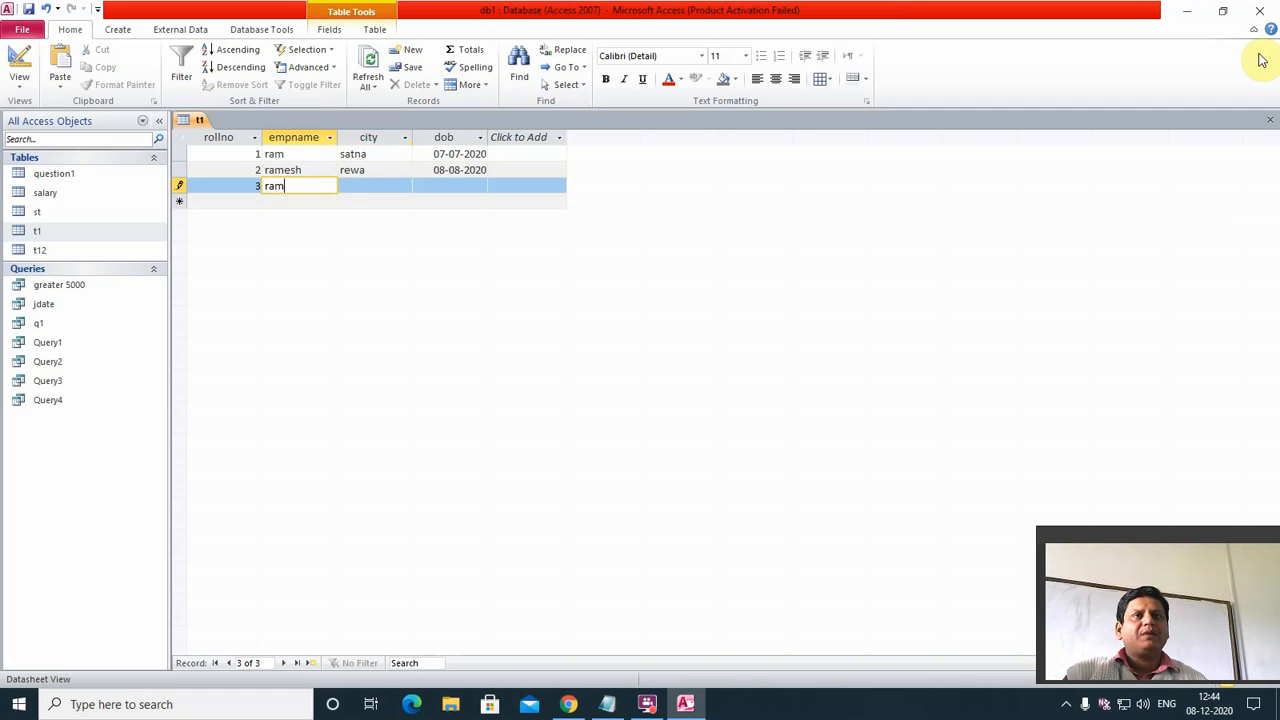
pyautogui.press('Tab')
pyautogui.write('satna')
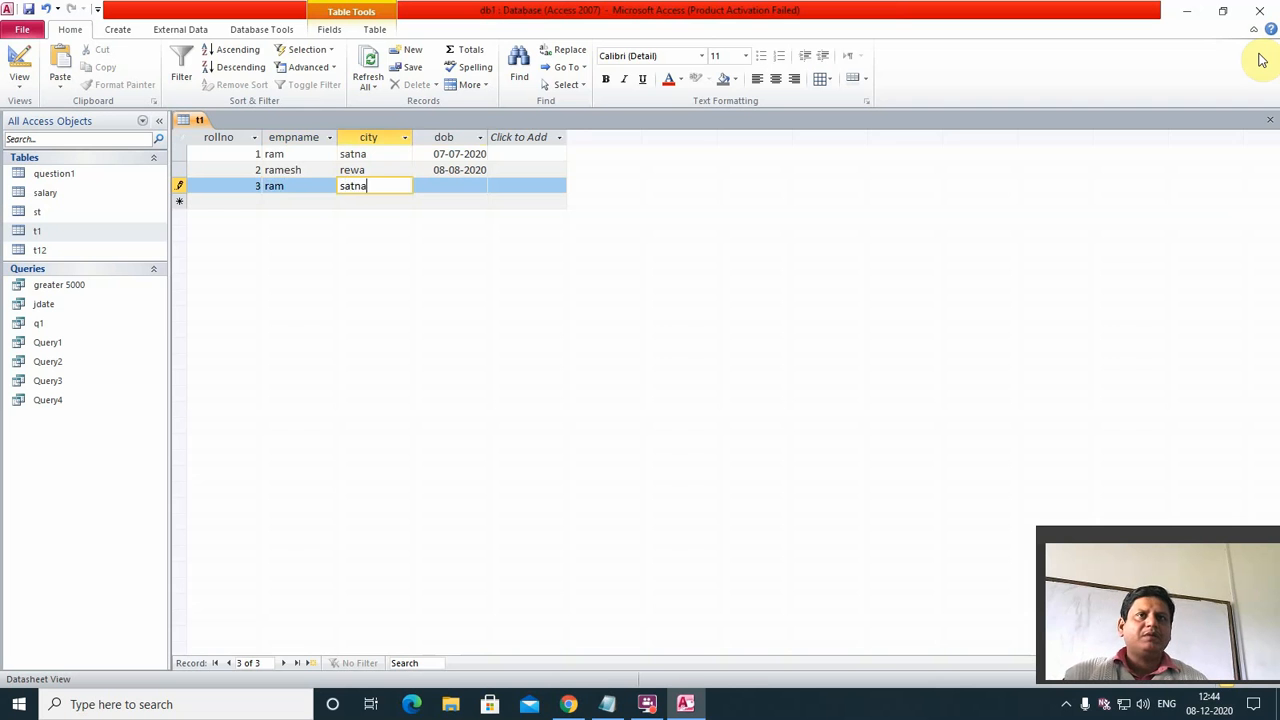
pyautogui.press('Tab')
pyautogui.press('Down')
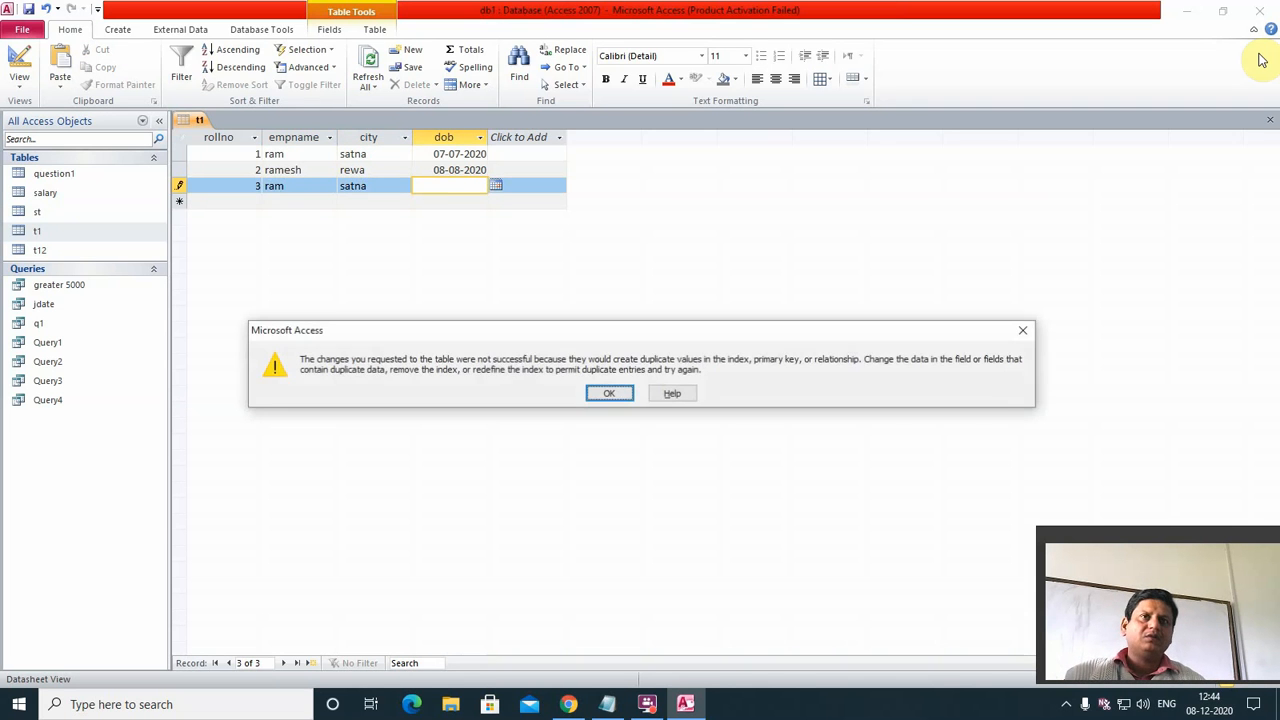
# Step: Dismiss the alert, change the third record's city to kamta and save the record with dob blank
pyautogui.press('Return')
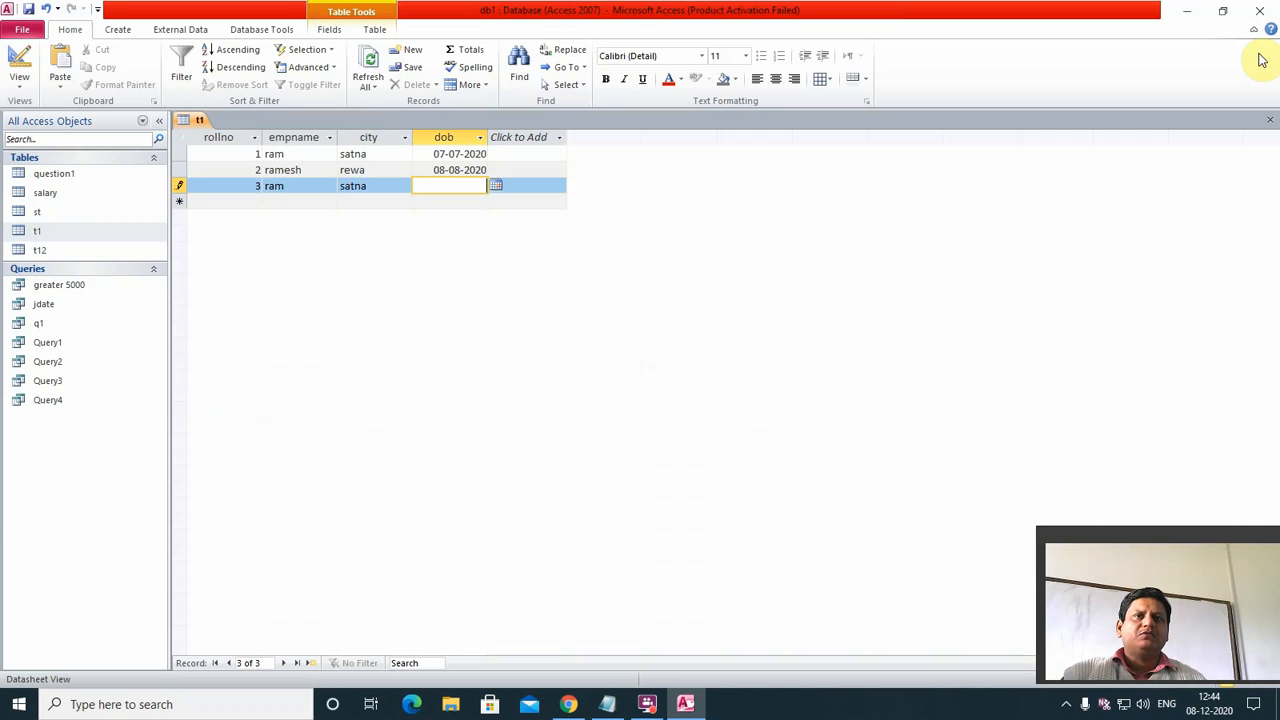
pyautogui.click(369, 186)
pyautogui.press('BackSpace')
pyautogui.press('BackSpace')
pyautogui.press('BackSpace')
pyautogui.press('BackSpace')
pyautogui.press('BackSpace')
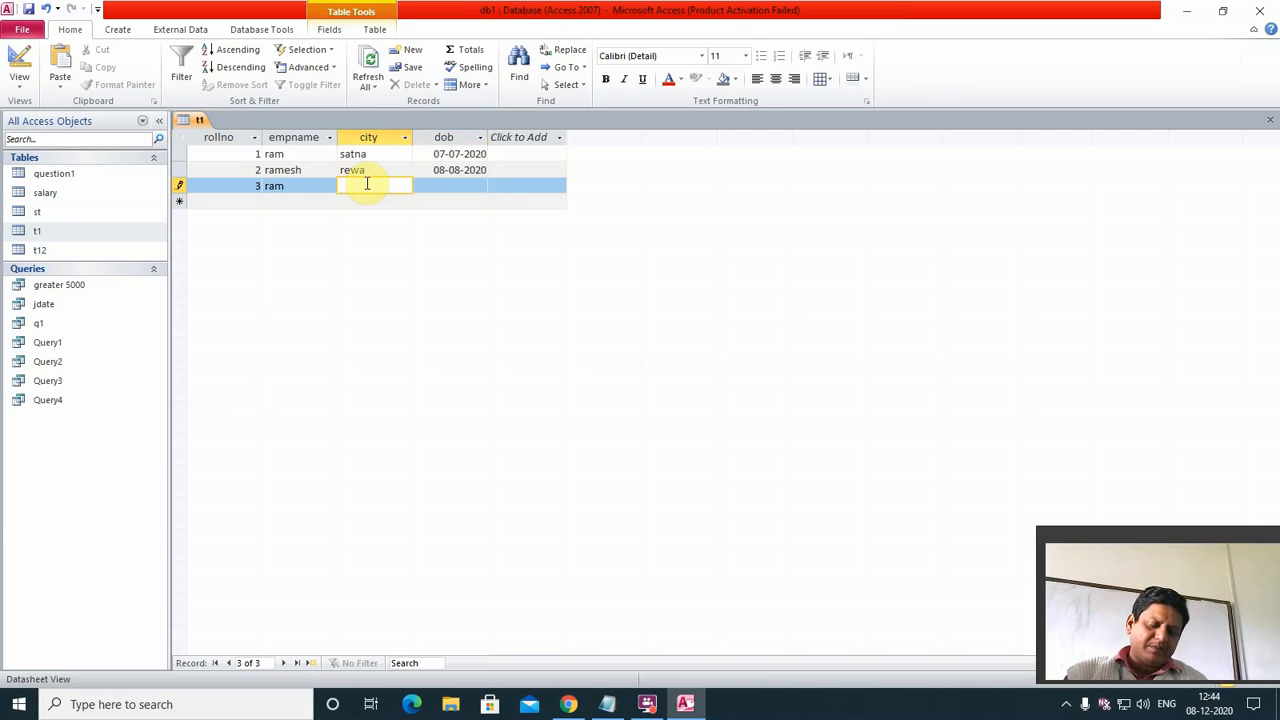
pyautogui.write('ka')
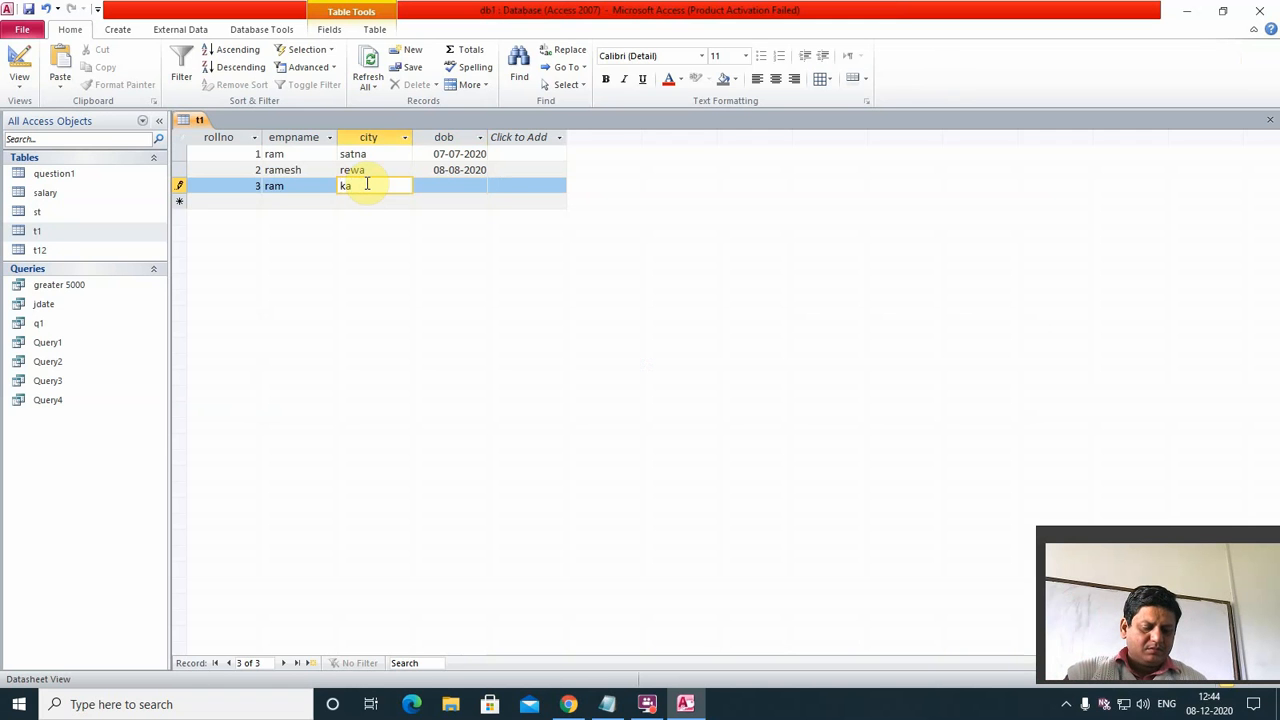
pyautogui.write('mta')
pyautogui.press('Tab')
pyautogui.press('Down')
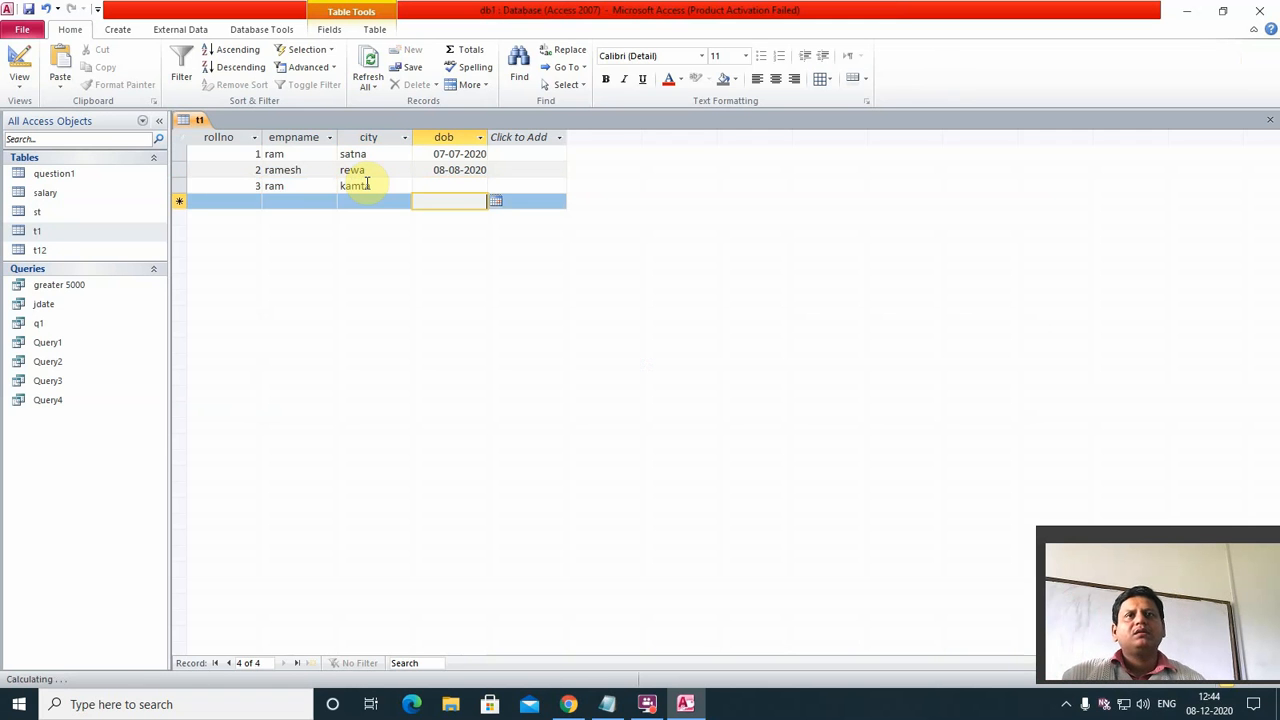
# Step: Try to add a fourth record with rollno 4, city karwi and a date of birth, leaving empname blank
pyautogui.press('Left')
pyautogui.press('Left')
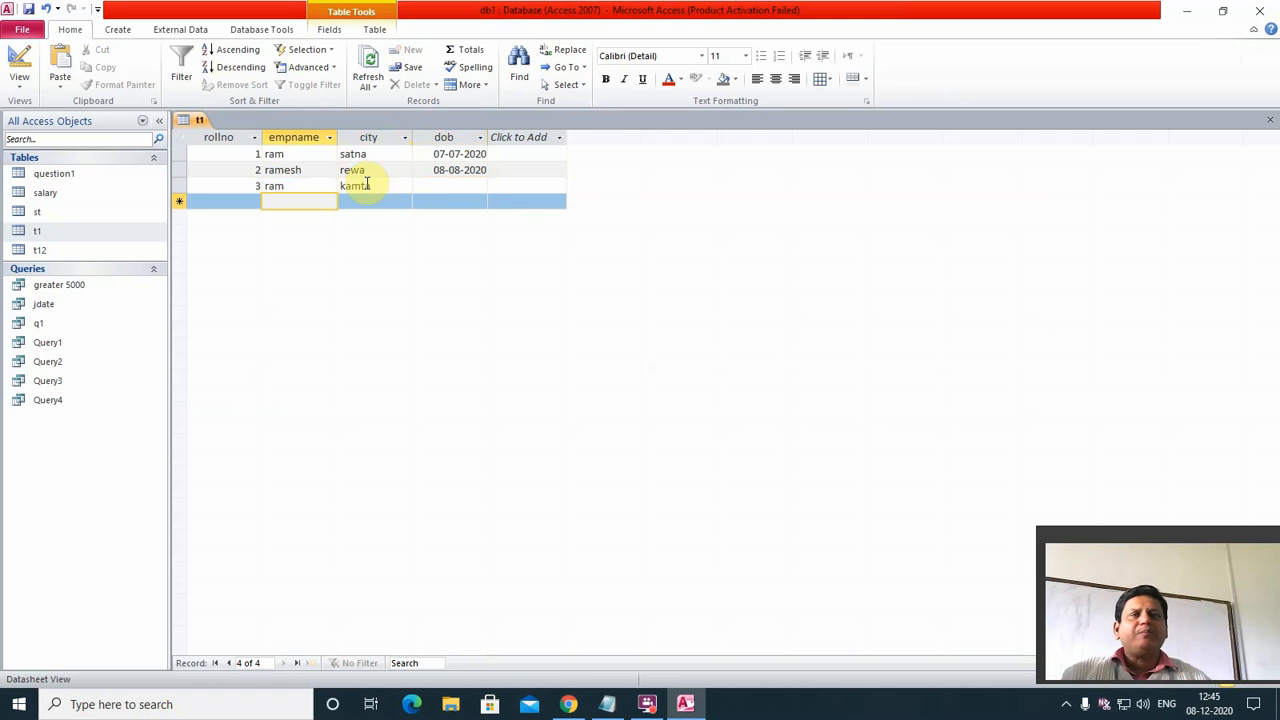
pyautogui.press('Left')
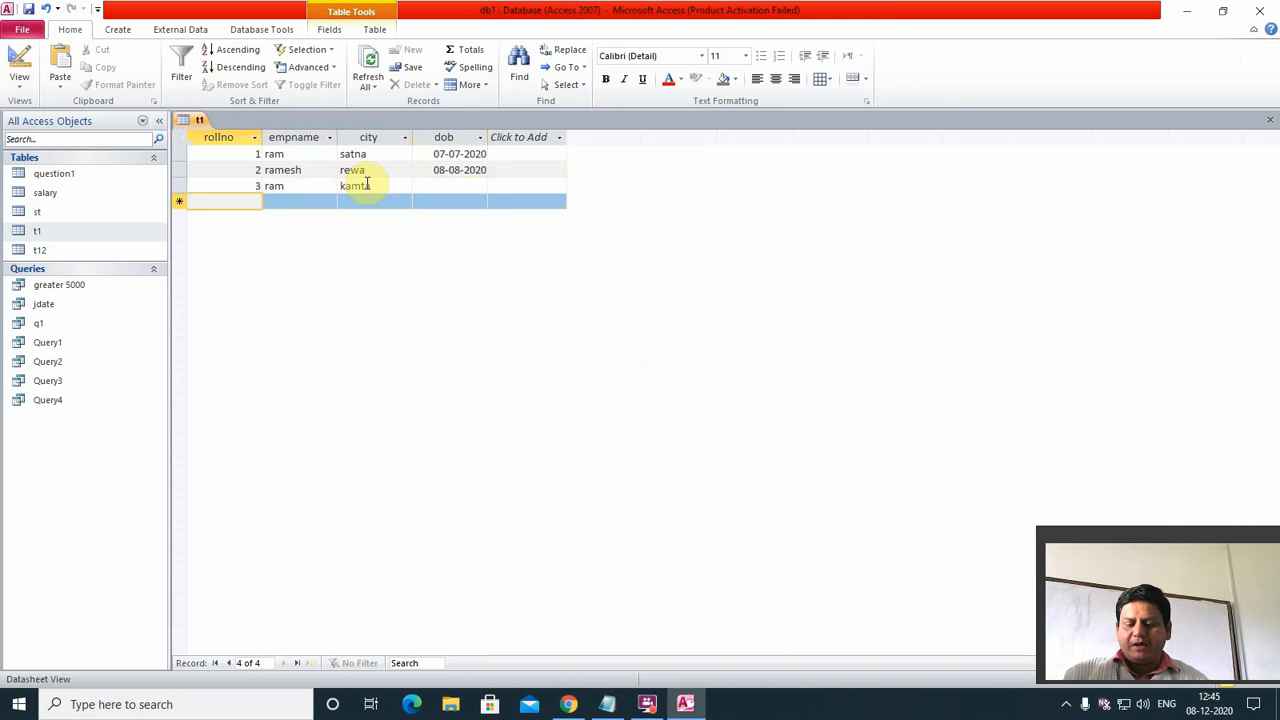
pyautogui.write('4')
pyautogui.press('Tab')
pyautogui.press('Tab')
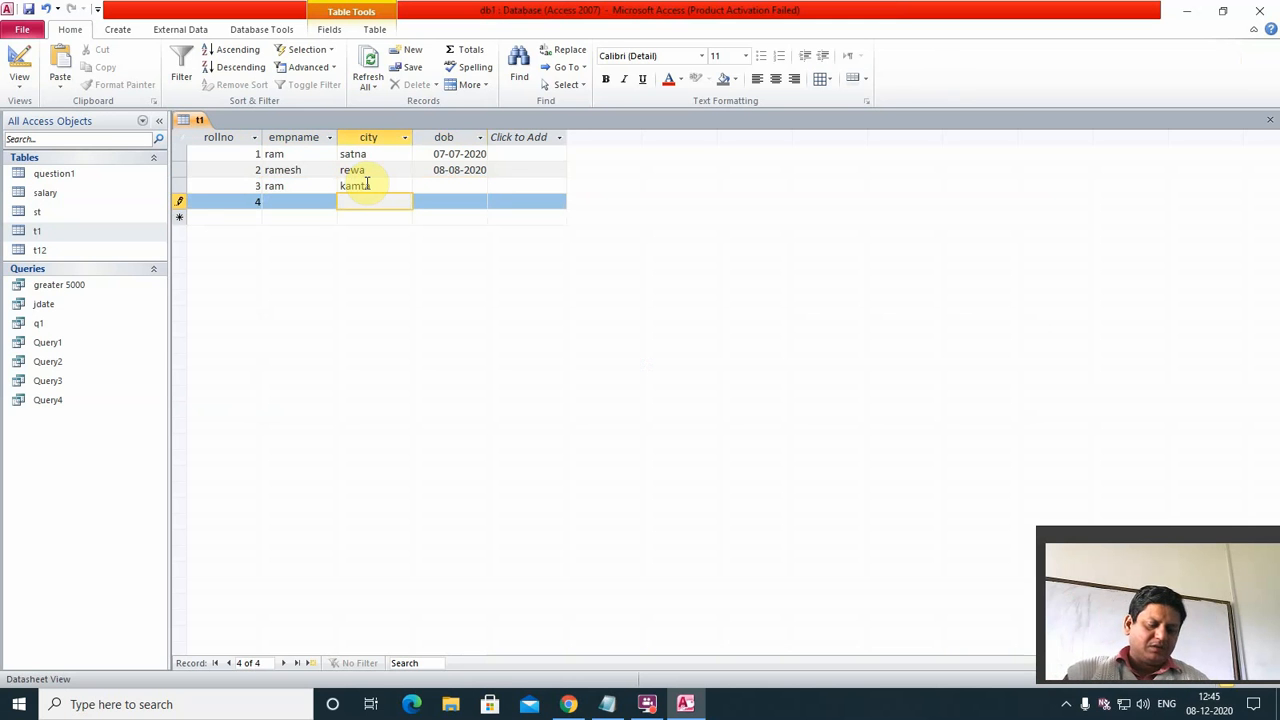
pyautogui.write('karwi')
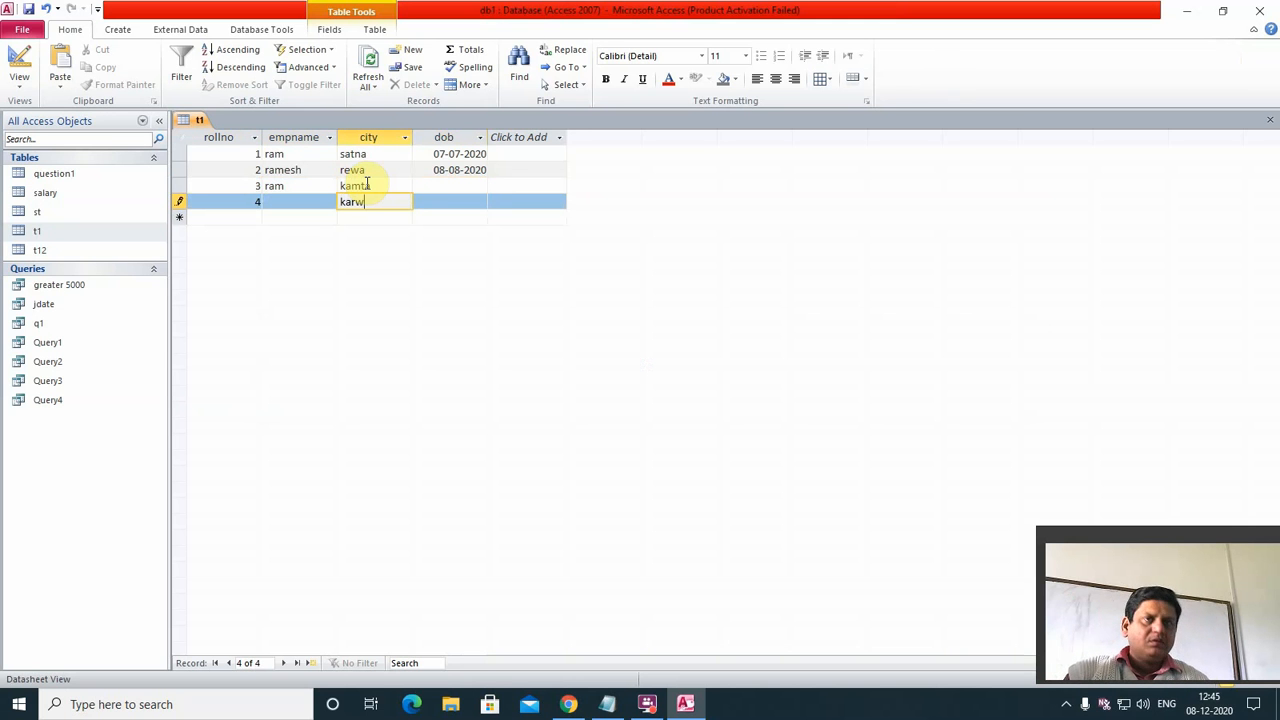
pyautogui.press('Tab')
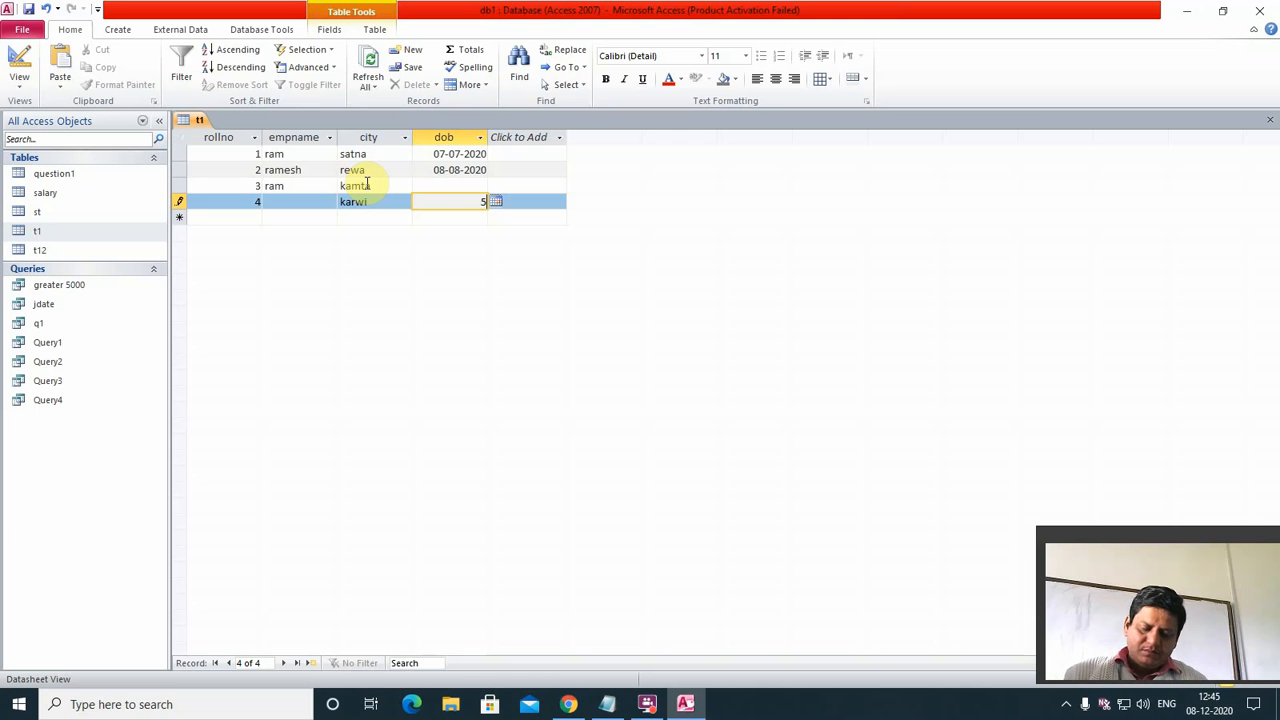
pyautogui.write('dec')
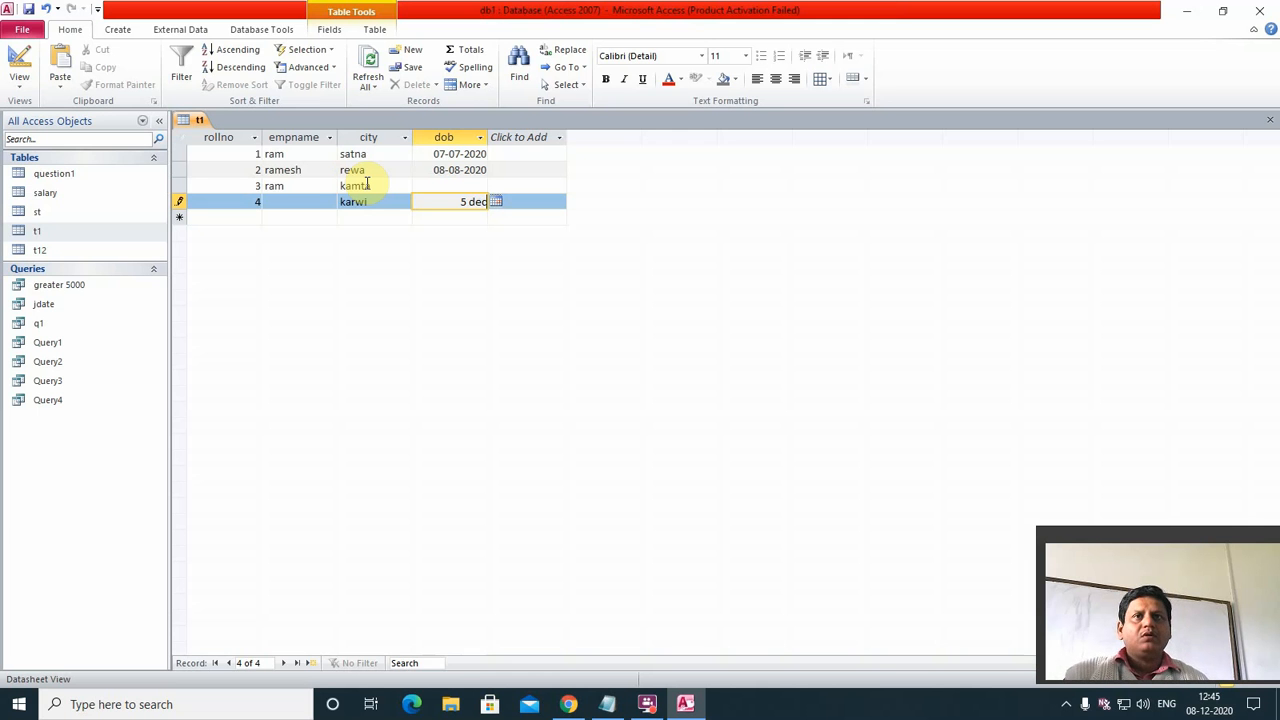
pyautogui.press('Return')
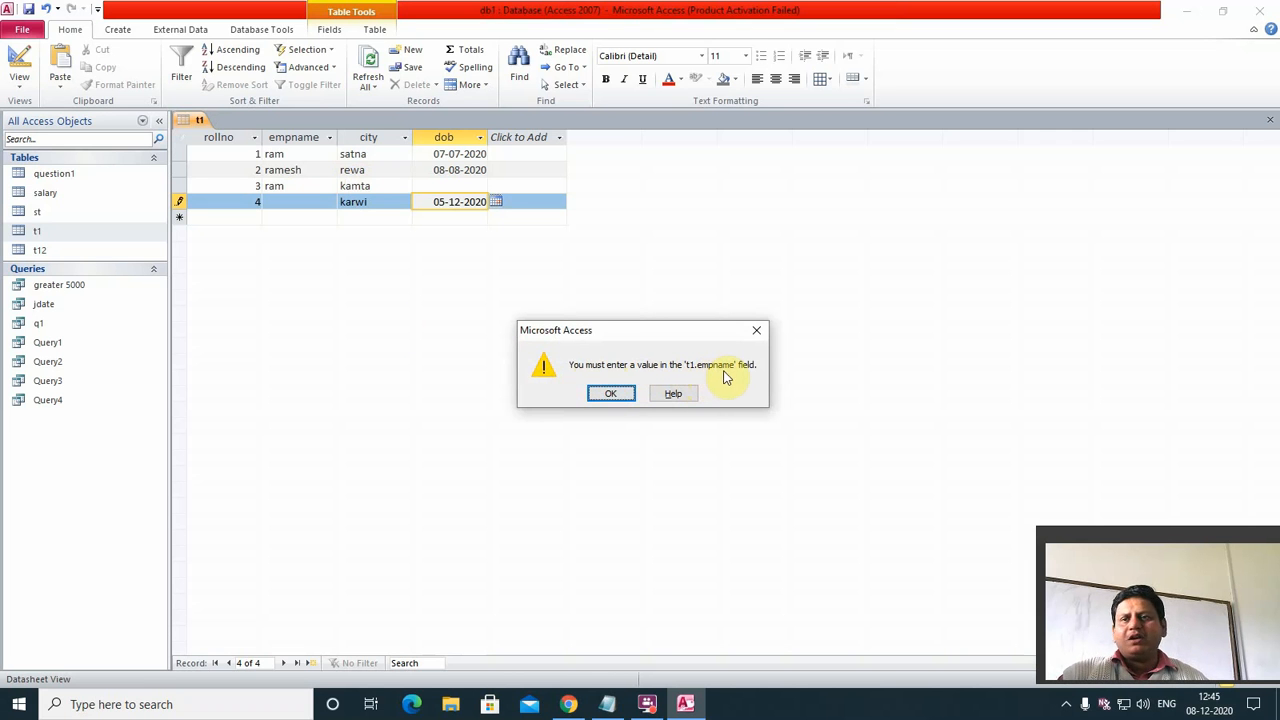
# Step: Dismiss the alert, fill in the fourth record's employee name by repeating the first record's name, and save the record
pyautogui.click(608, 393)
pyautogui.click(299, 203)
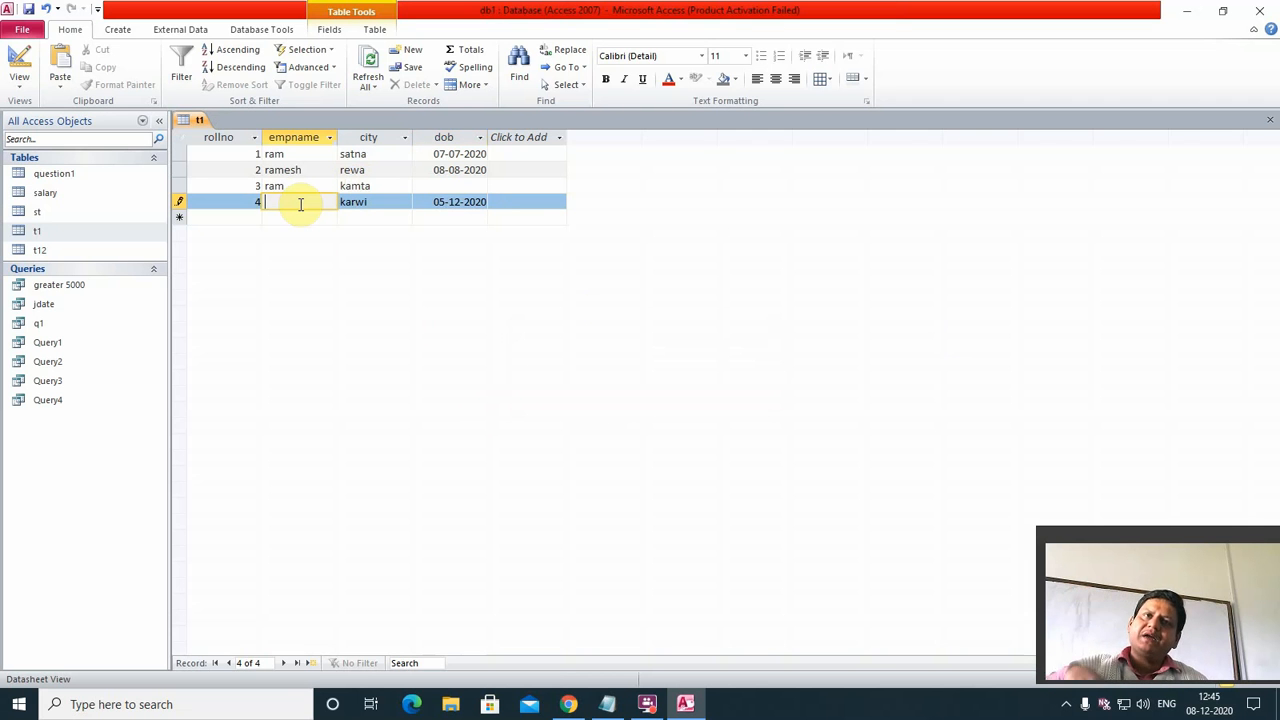
pyautogui.write('ram')
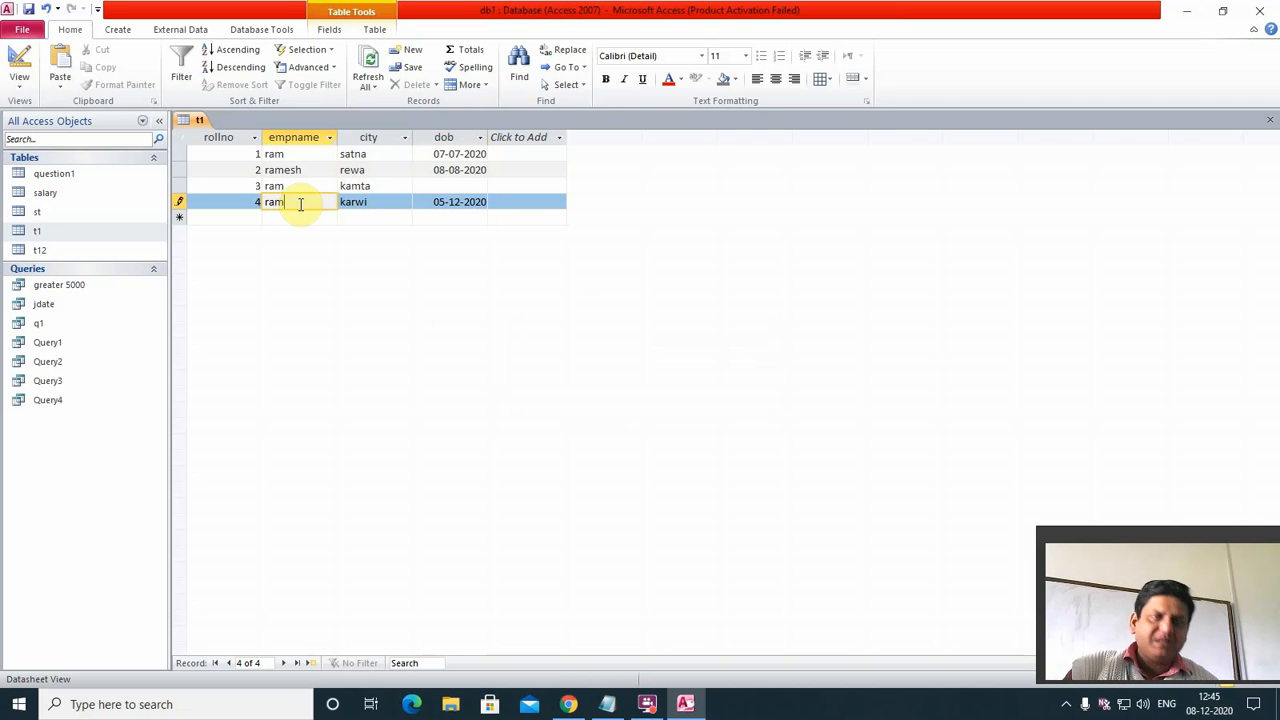
pyautogui.press('Down')
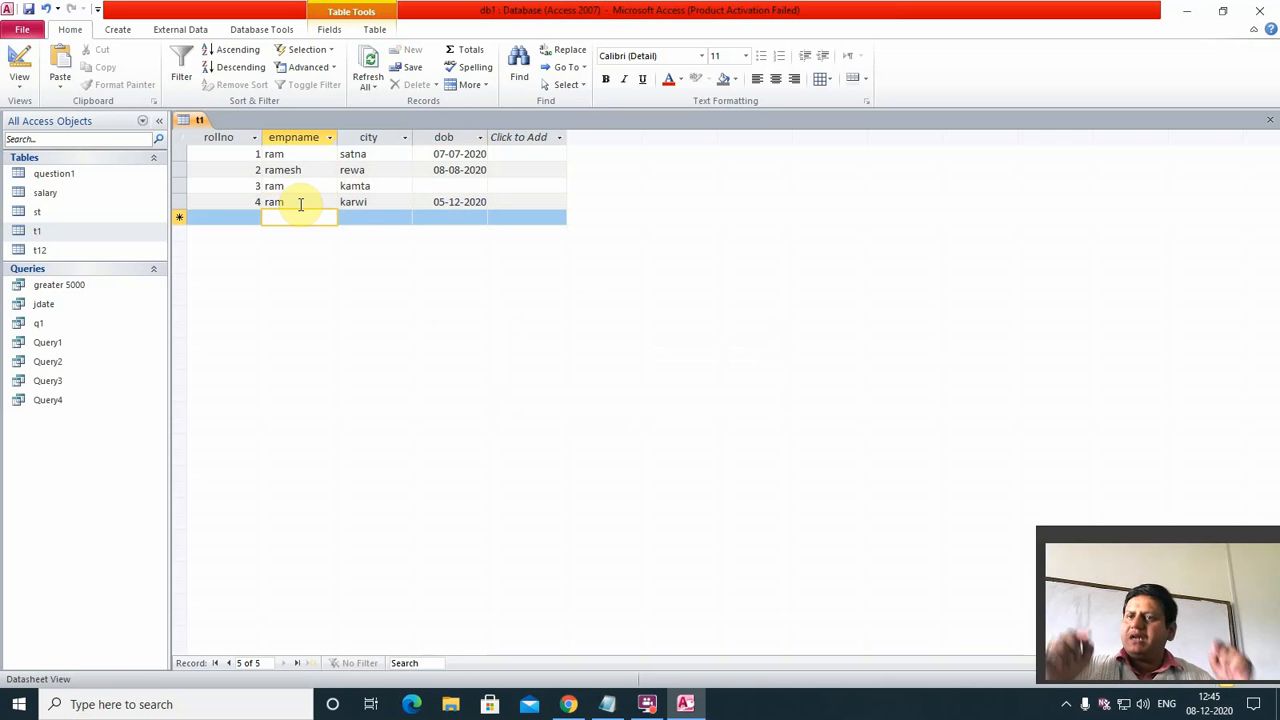